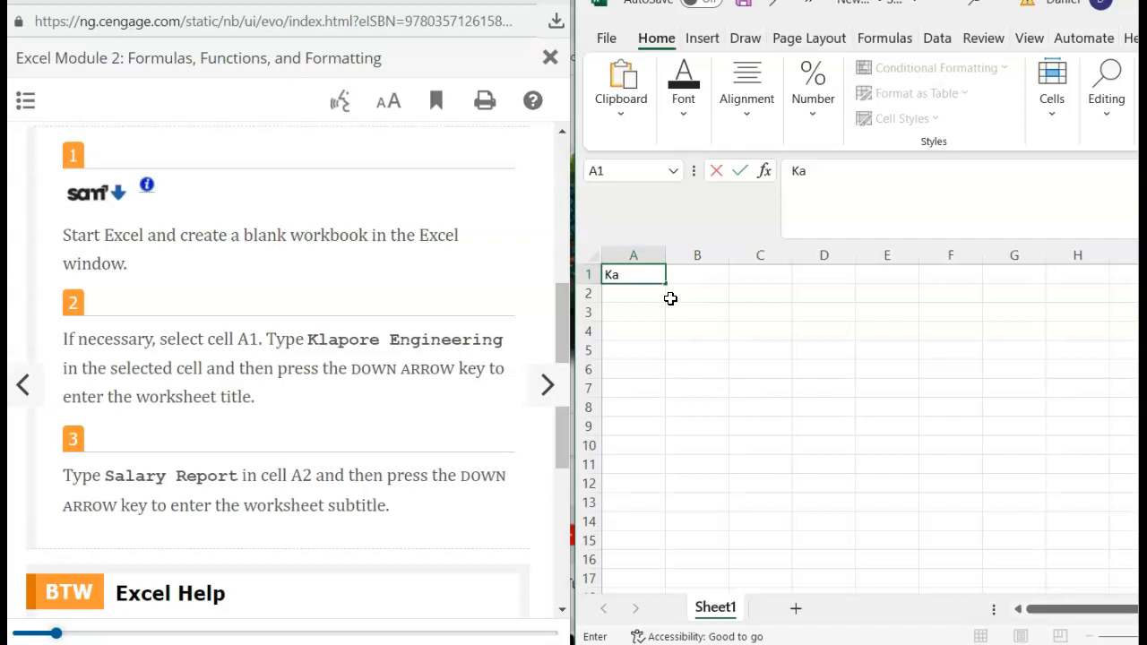
# - Enter the title 'Klapore Engineering' in A1, correcting its spelling
pyautogui.write('k')
pyautogui.press('BackSpace')
pyautogui.write('lapor EN')
pyautogui.press('BackSpace')
pyautogui.write('ng')
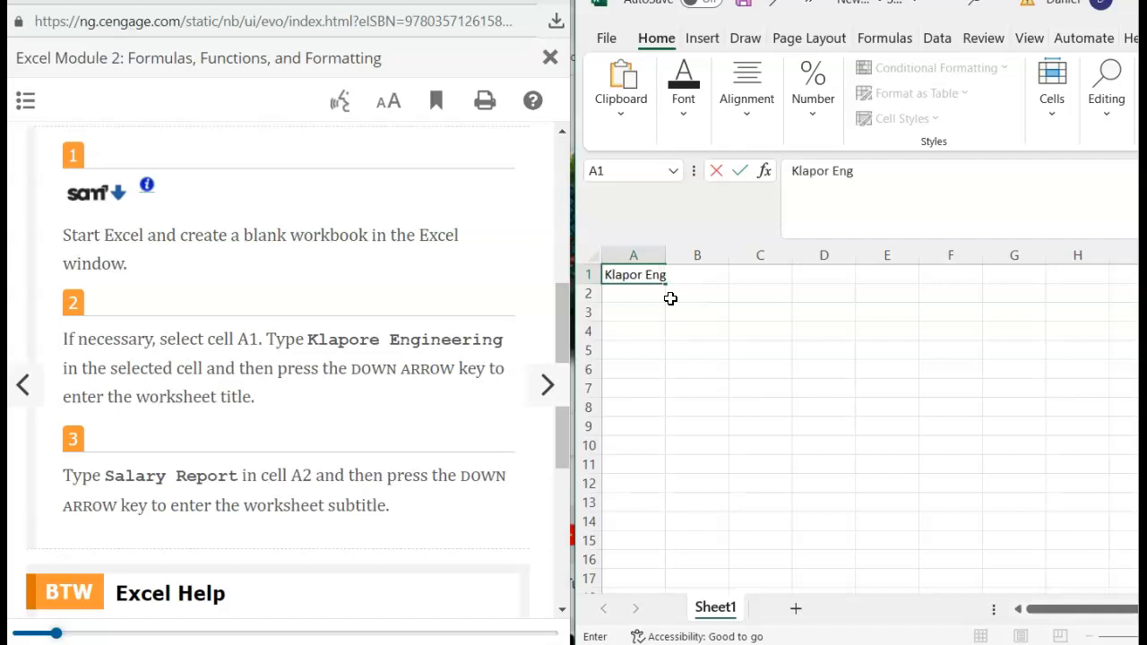
pyautogui.write('ineering')
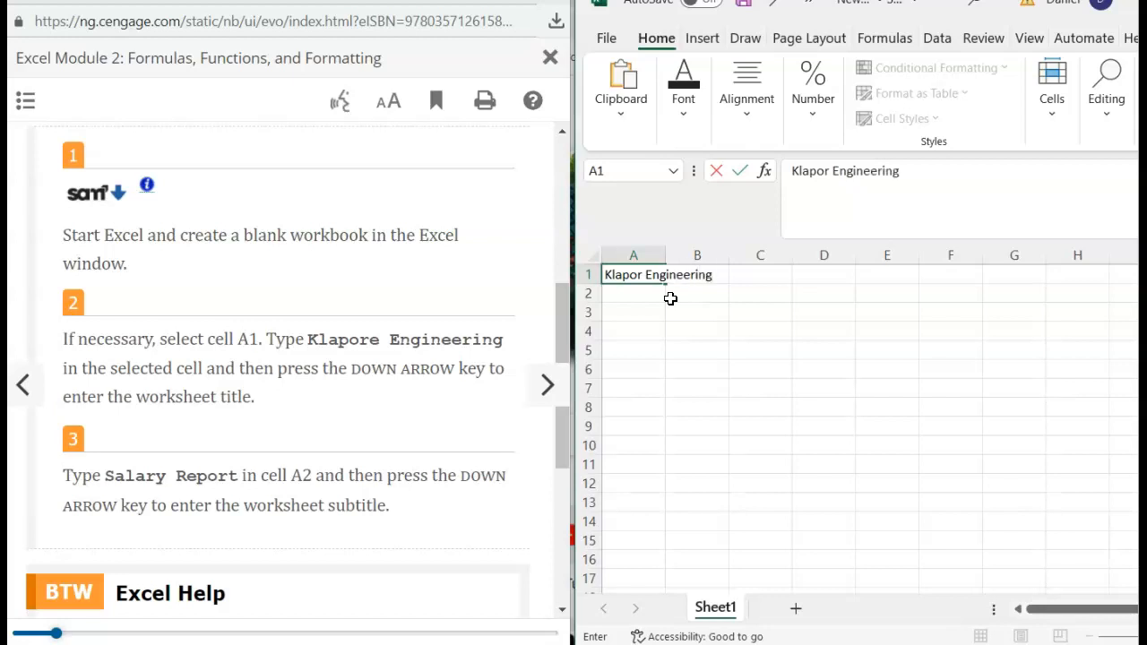
pyautogui.click(829, 171)
pyautogui.write('e')
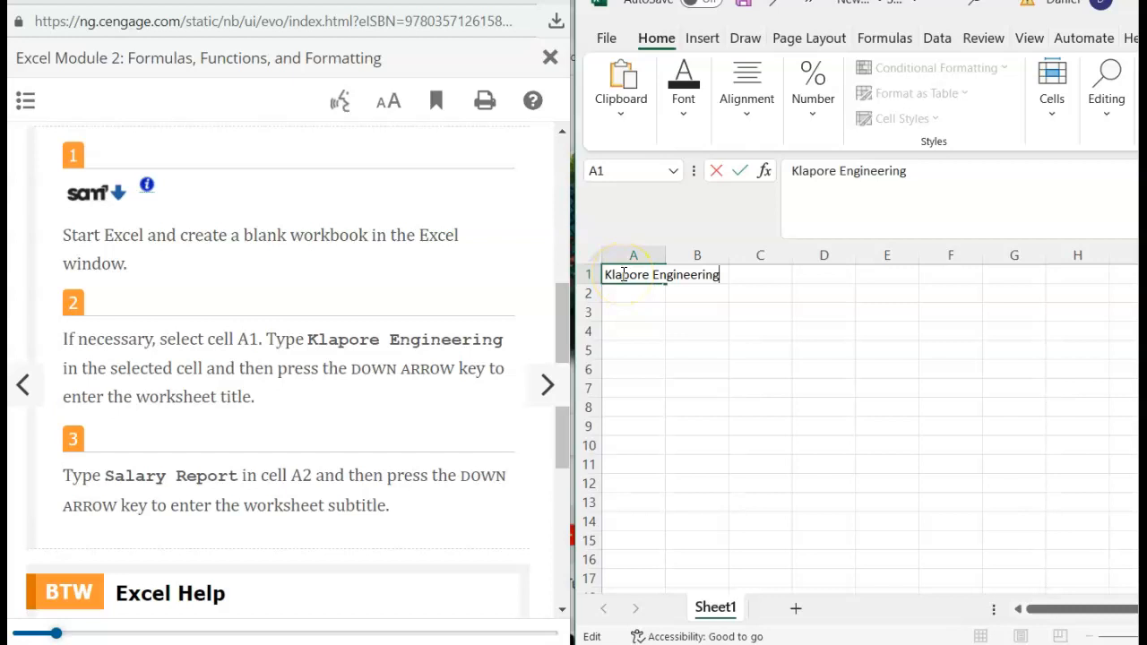
pyautogui.click(643, 329)
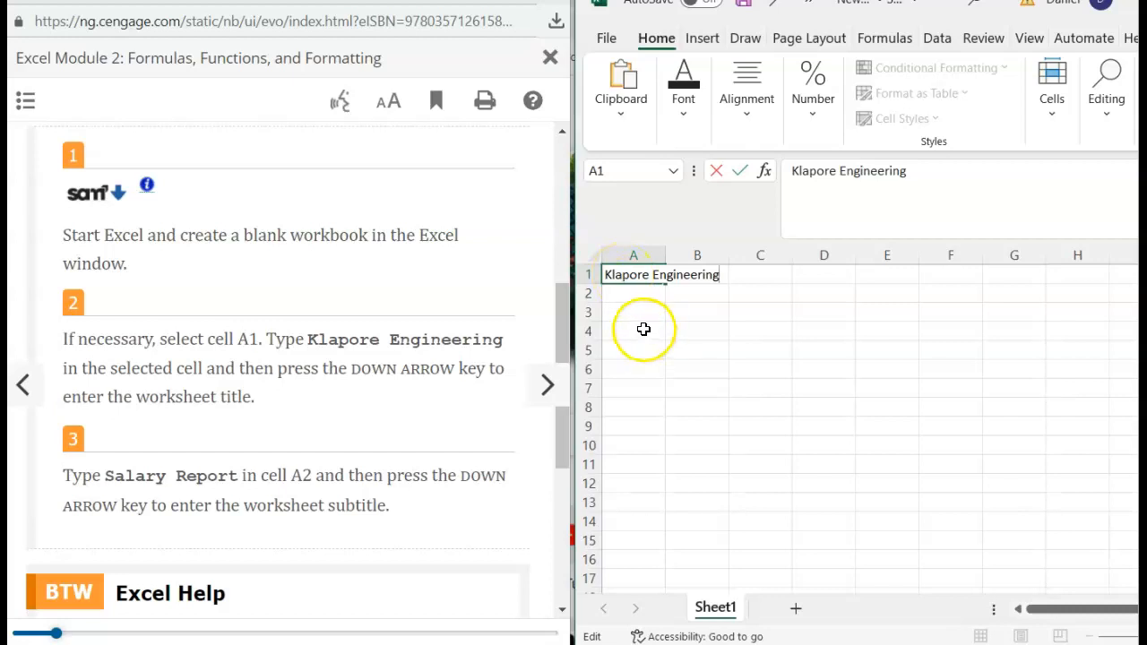
pyautogui.click(635, 276)
# - Enter the subtitle 'Salary Report' in A2 after checking the e-book instructions
pyautogui.press('Down')
pyautogui.click(291, 328)
pyautogui.scroll(-1, 294, 330)
pyautogui.scroll(1, 291, 331)
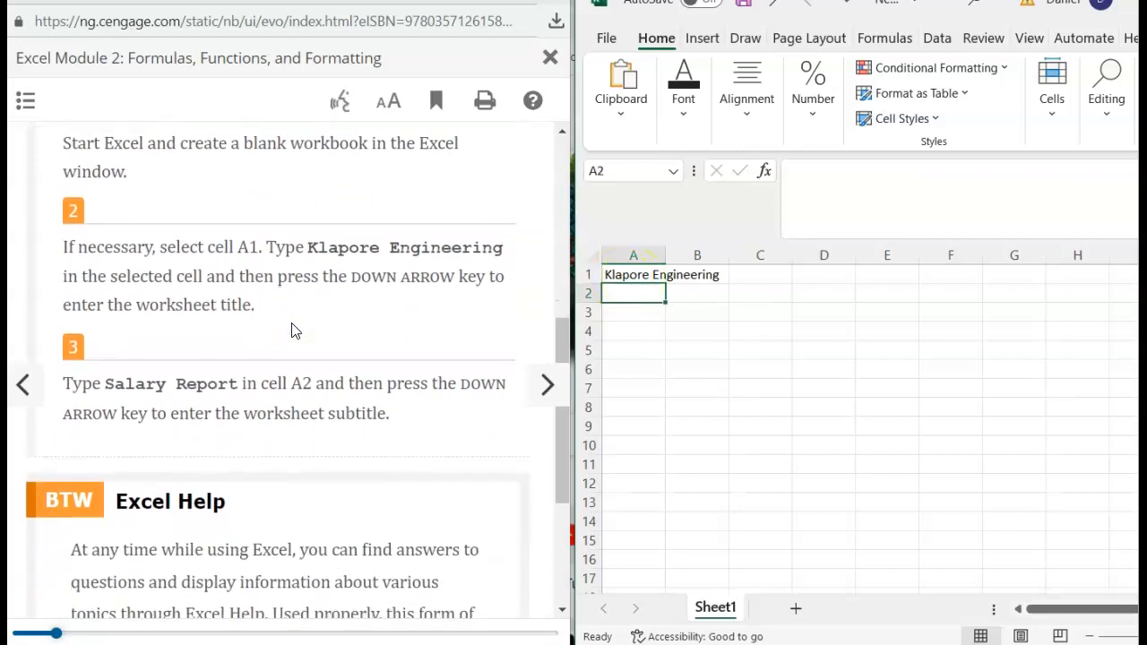
pyautogui.scroll(1, 294, 331)
pyautogui.scroll(-1, 292, 330)
pyautogui.write('S')
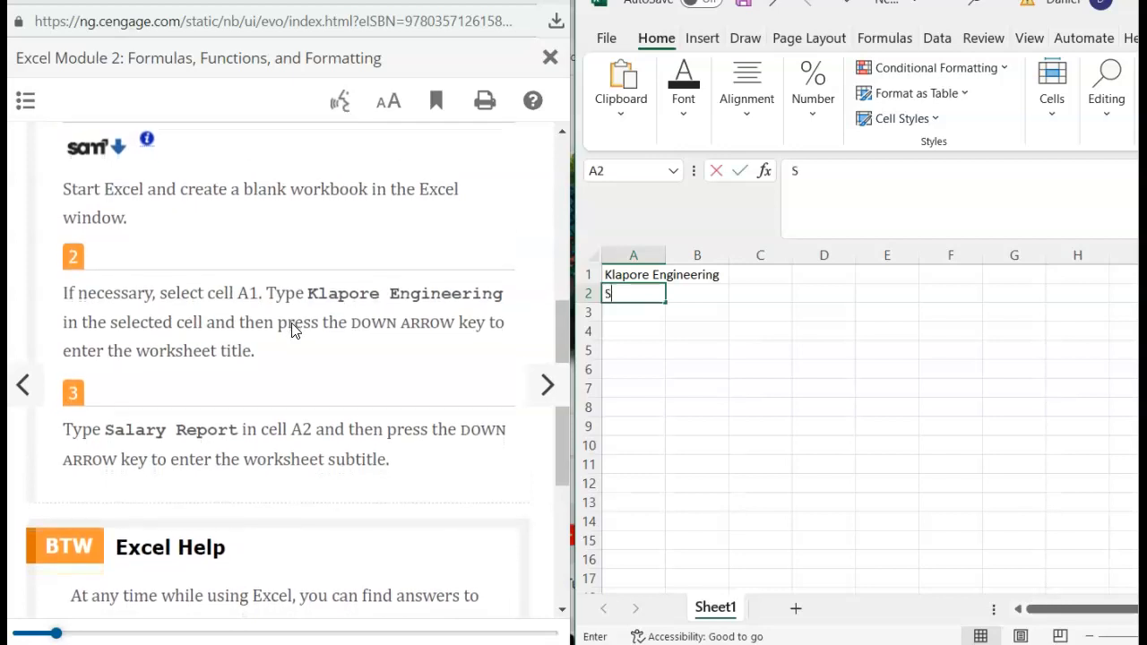
pyautogui.write('alary Report')
pyautogui.press('Down')
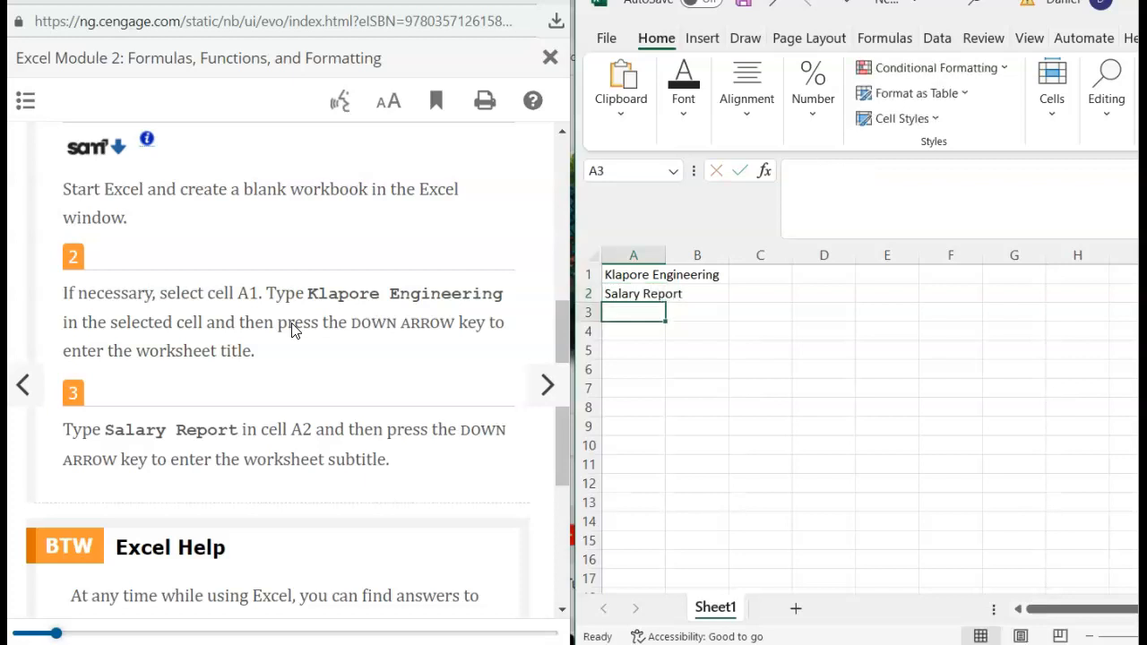
# - Advance the e-book to the column titles section
pyautogui.scroll(-3, 75, 377)
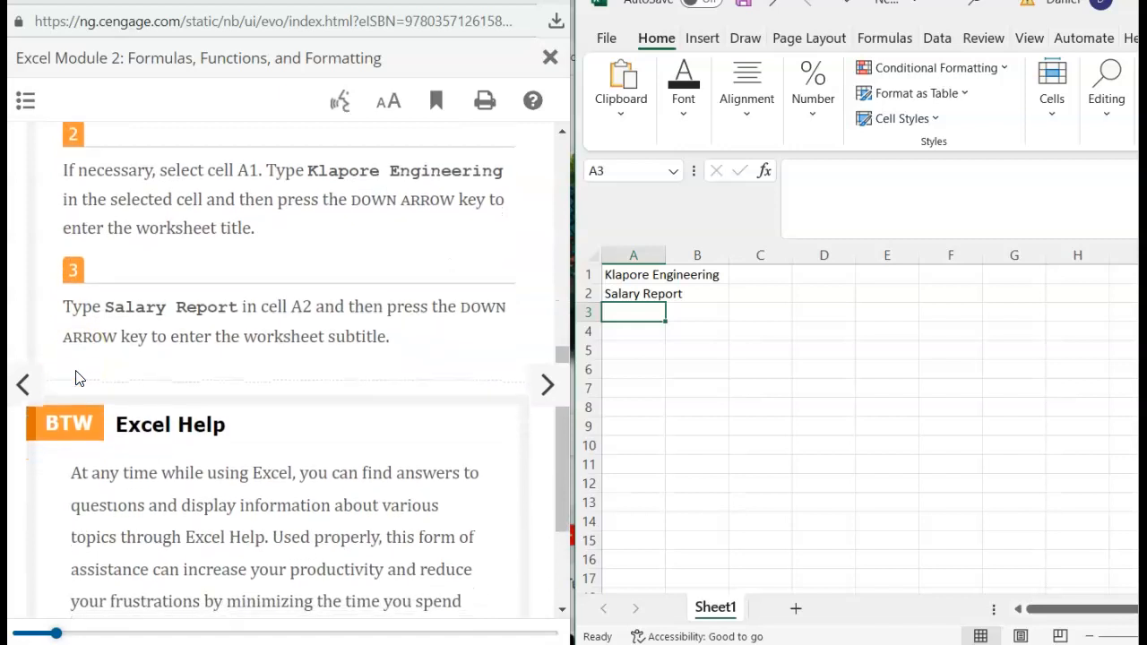
pyautogui.scroll(-3, 77, 376)
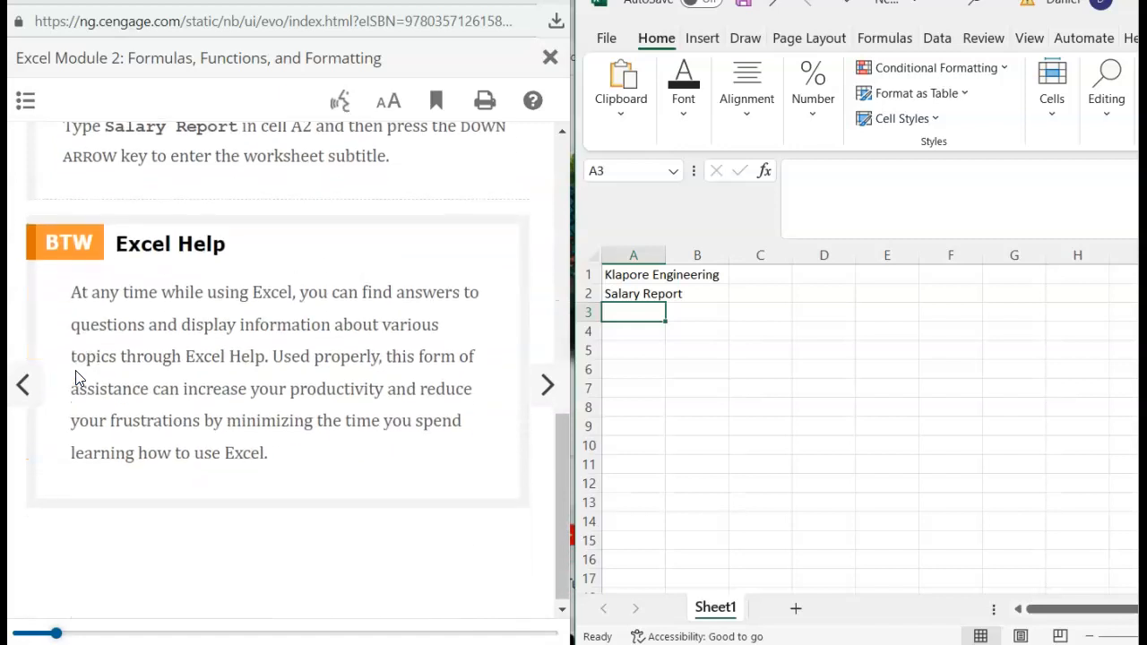
pyautogui.click(543, 388)
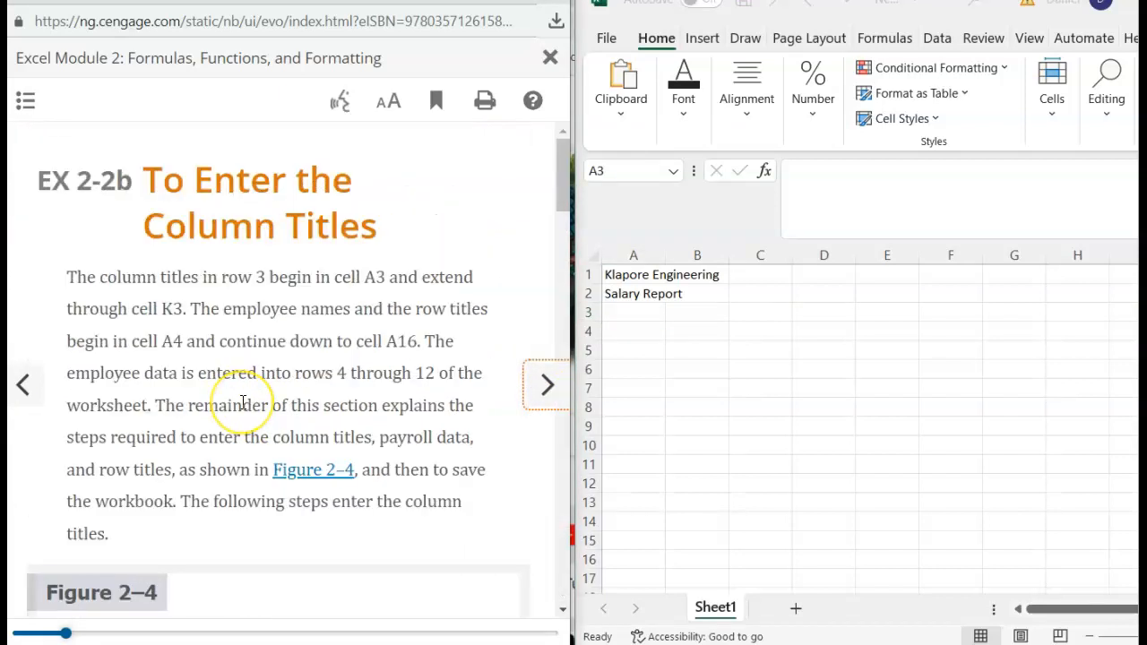
# - Type the headings Employee in A3, Email address in B3 and Dependents in C3
pyautogui.scroll(-10, 242, 403)
pyautogui.scroll(-3, 242, 410)
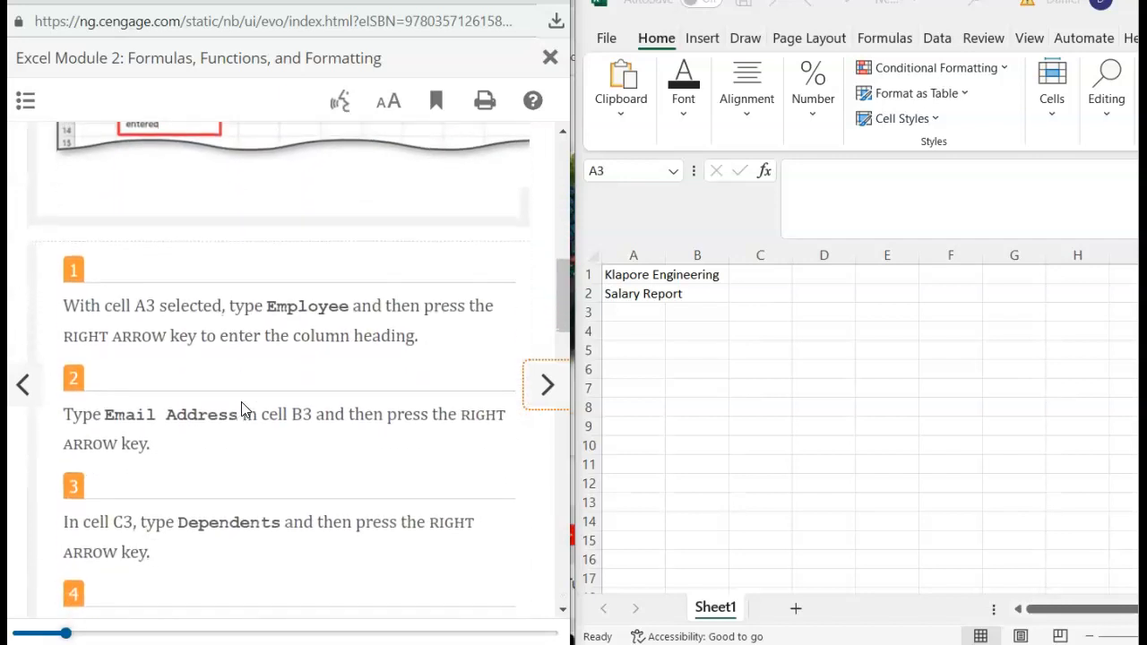
pyautogui.click(621, 313)
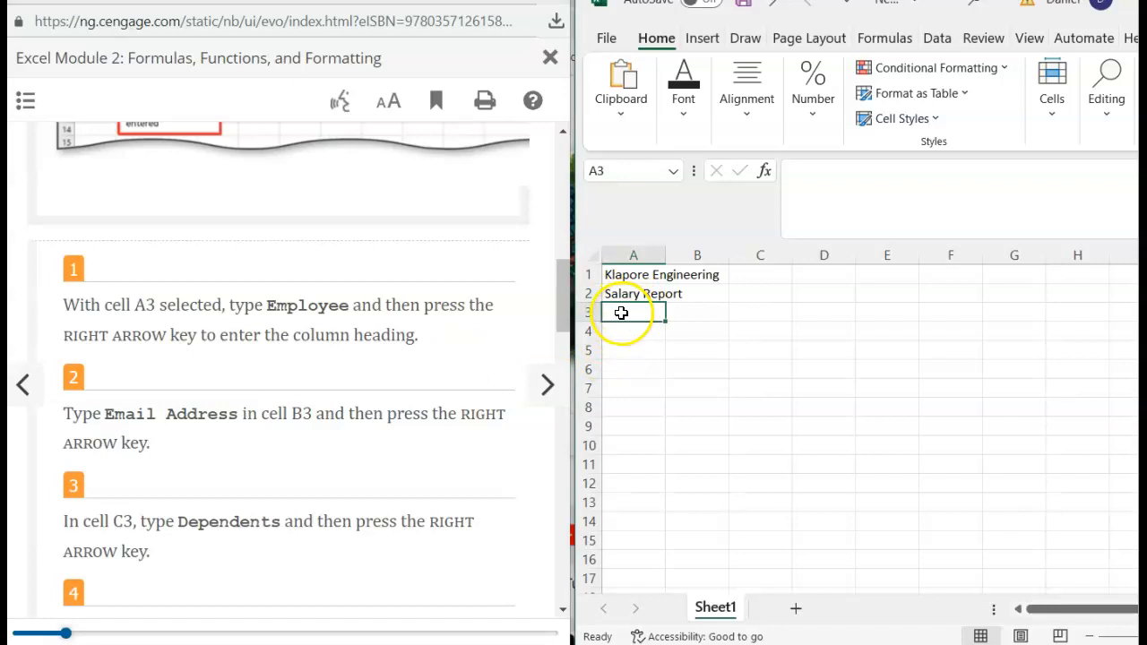
pyautogui.write('Employee')
pyautogui.click(628, 333)
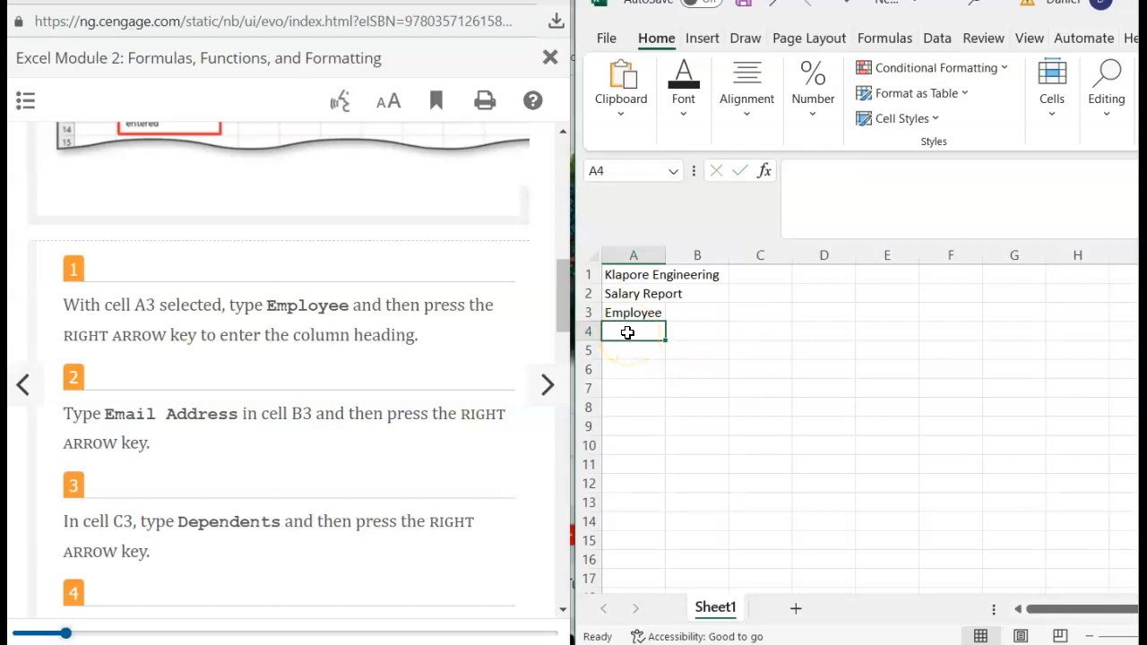
pyautogui.click(690, 309)
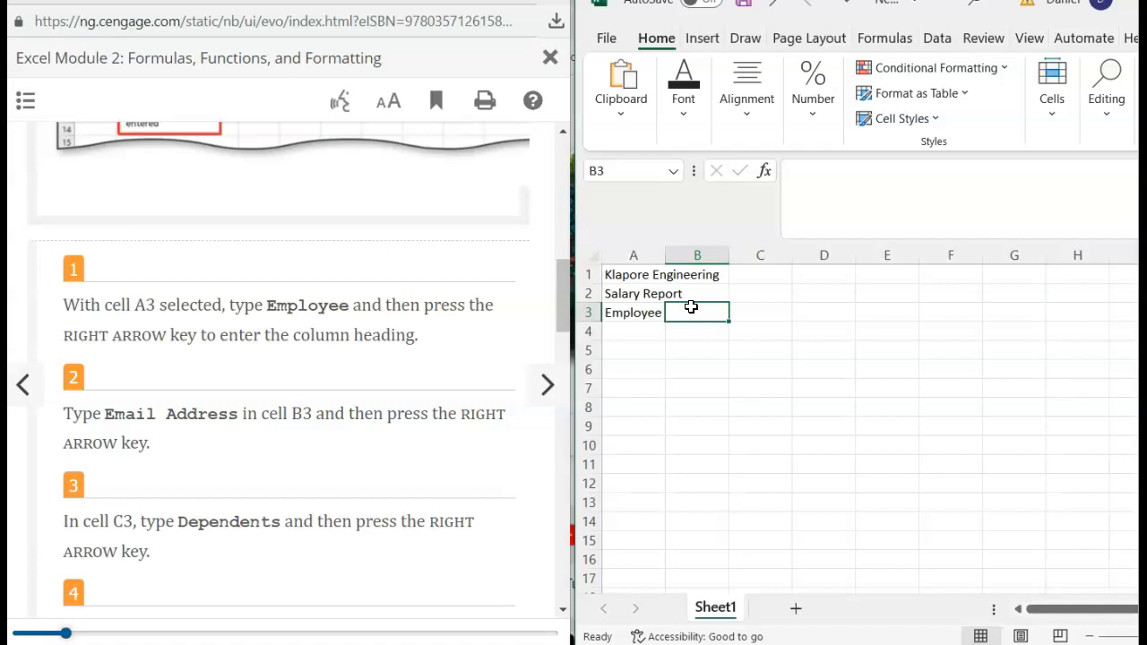
pyautogui.write('Email address')
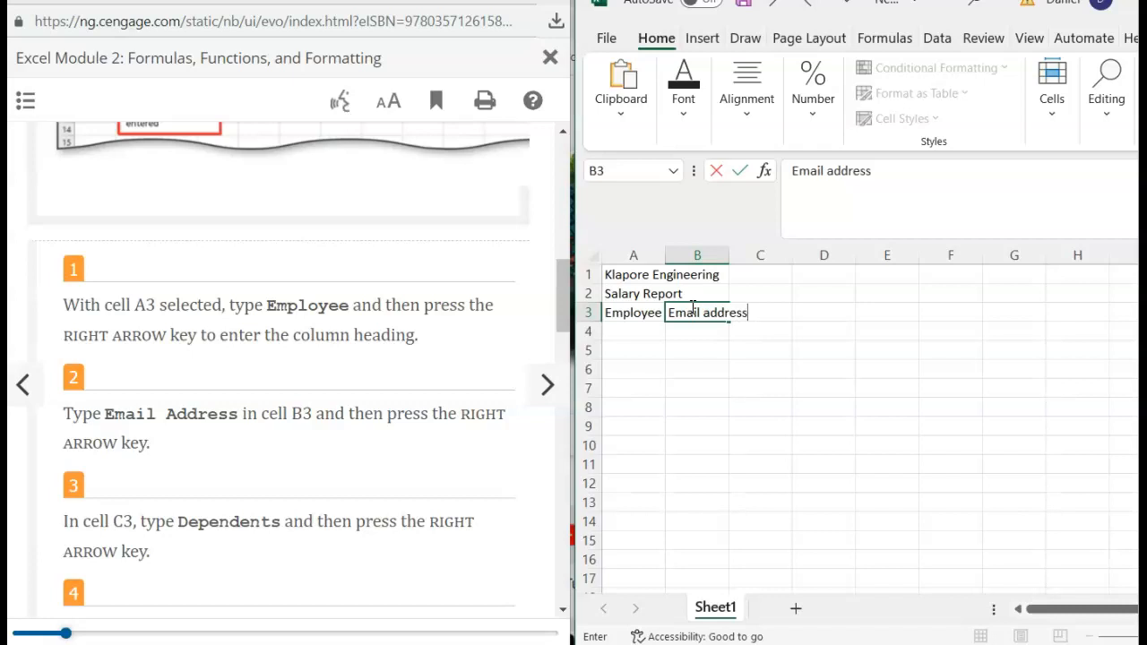
pyautogui.press('Right')
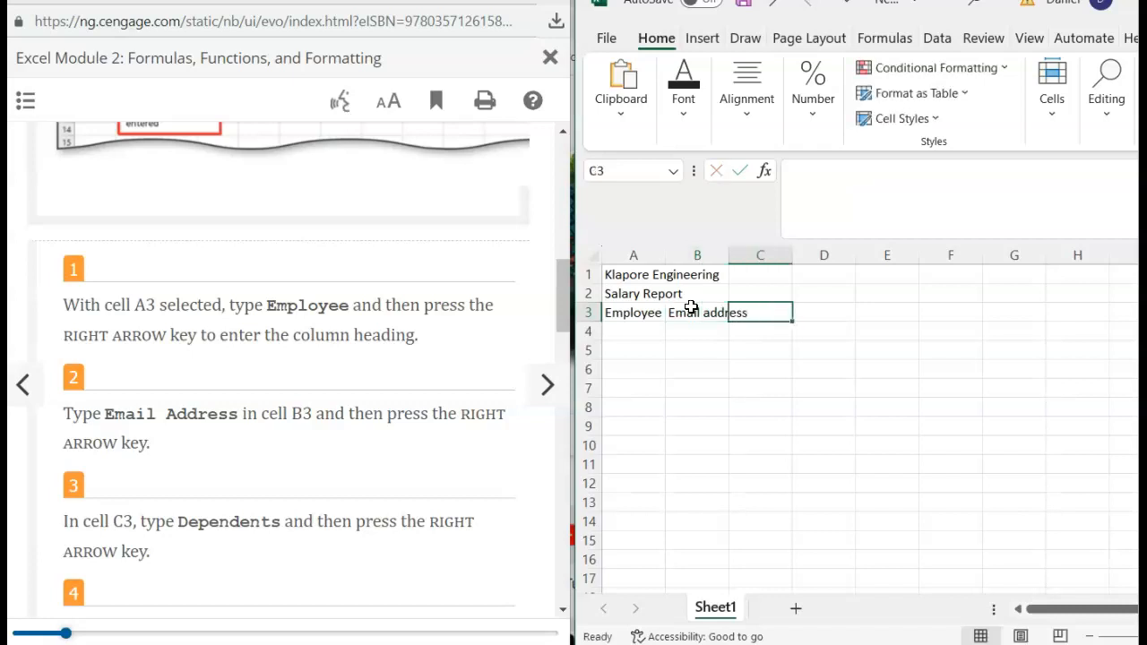
pyautogui.write('Dependents')
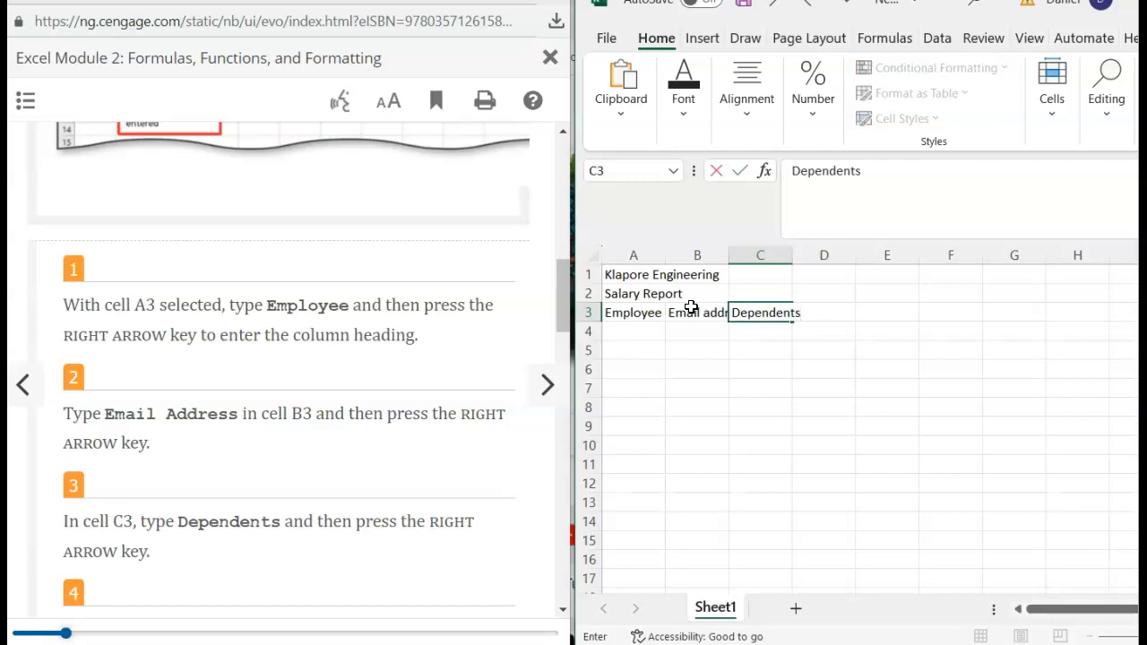
pyautogui.scroll(-3, 341, 389)
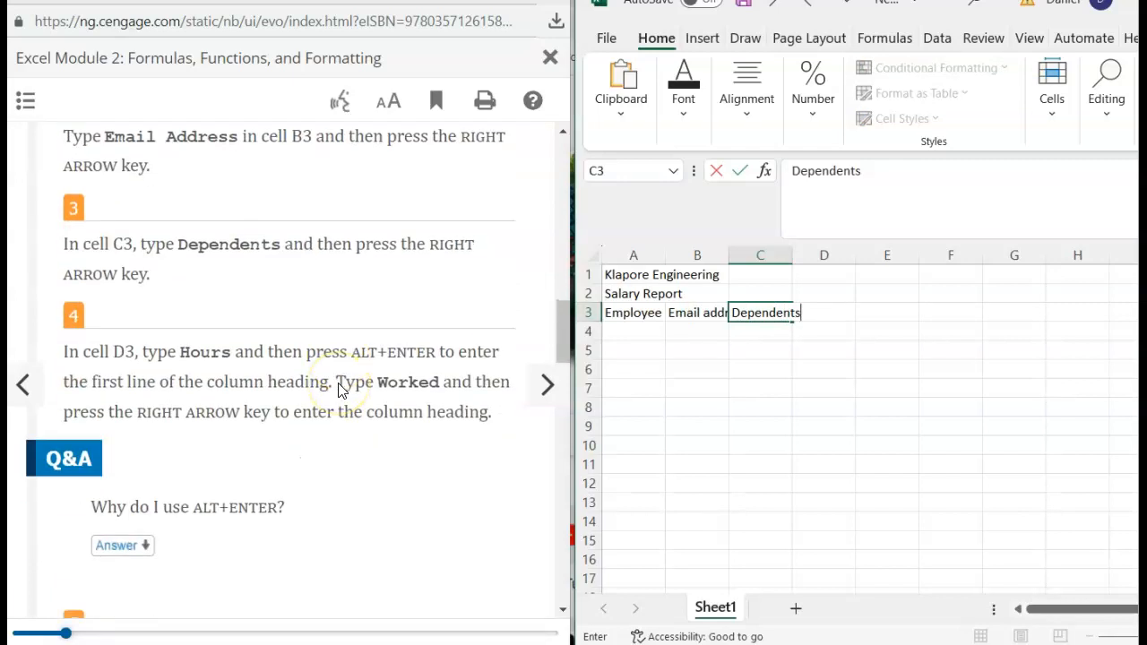
# - Commit Dependents in C3 and undo the accidental row insertion
pyautogui.press('Right')
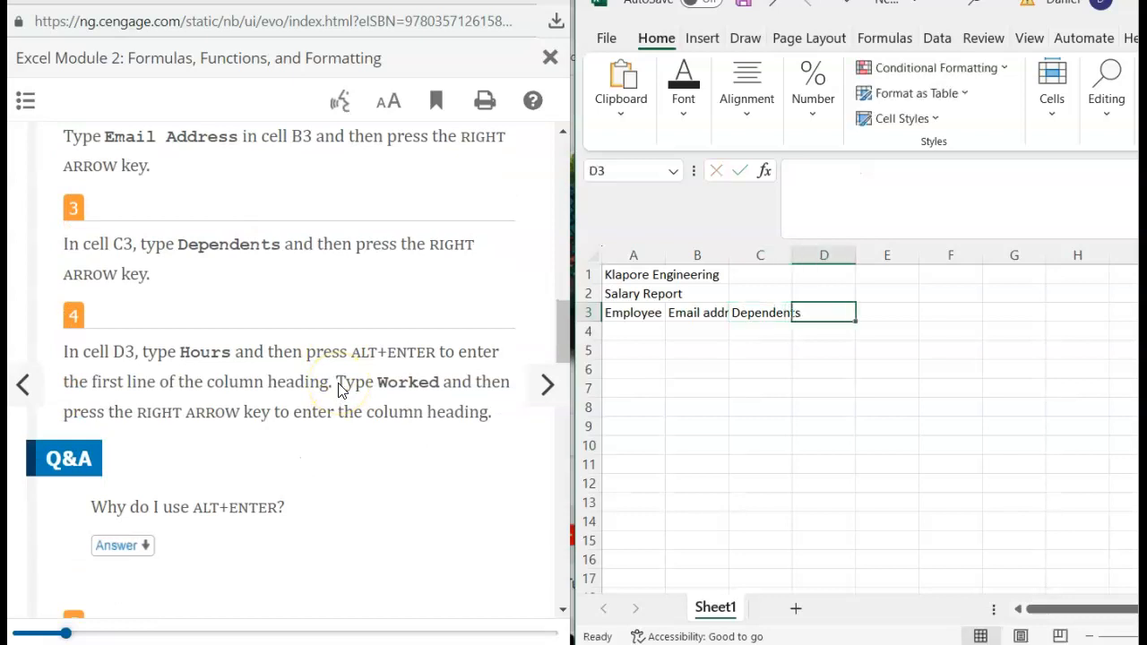
pyautogui.hotkey('alt', 'h')
pyautogui.press('i')
pyautogui.press('r')
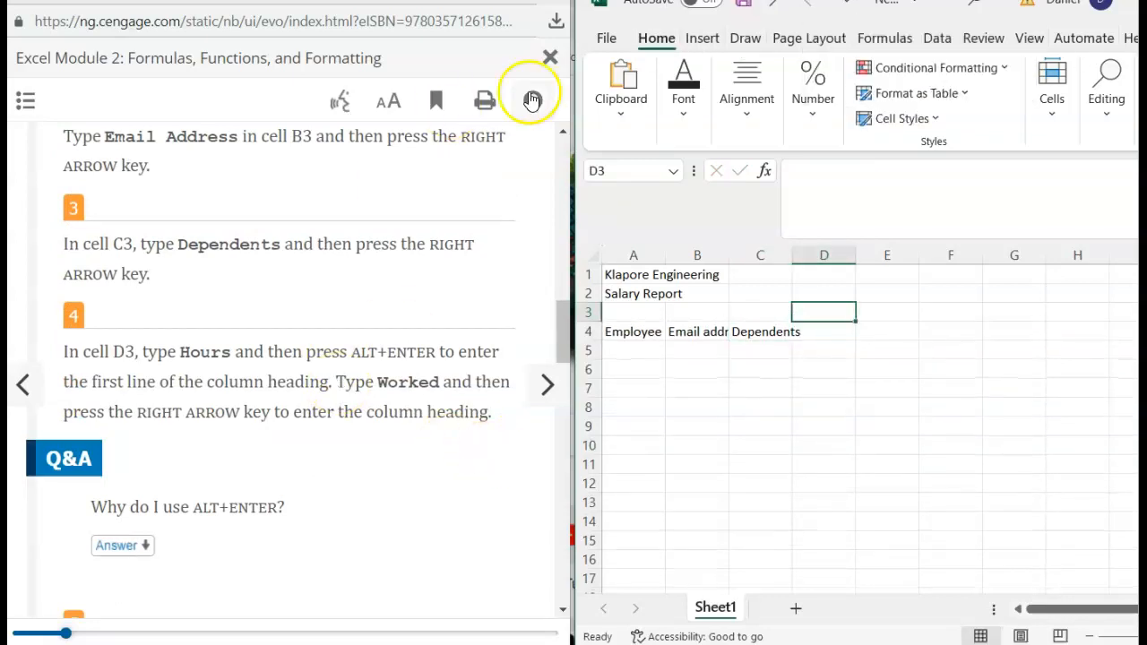
pyautogui.click(769, 9)
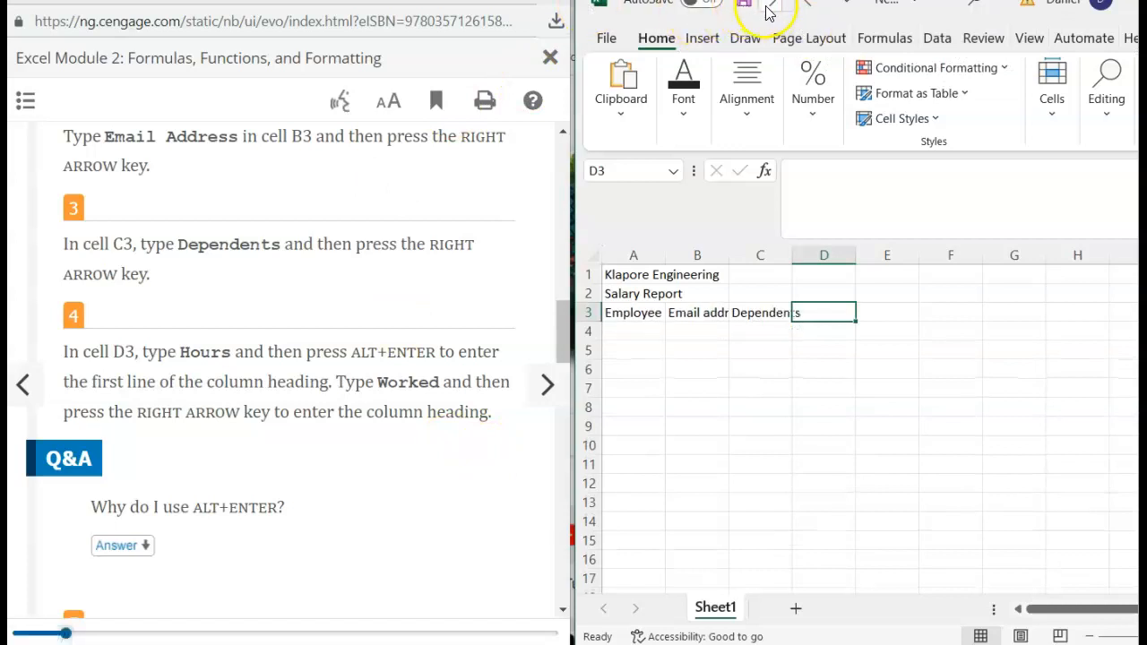
# - Enter the two-line heading 'Hours Worked' in D3
pyautogui.write('Hours')
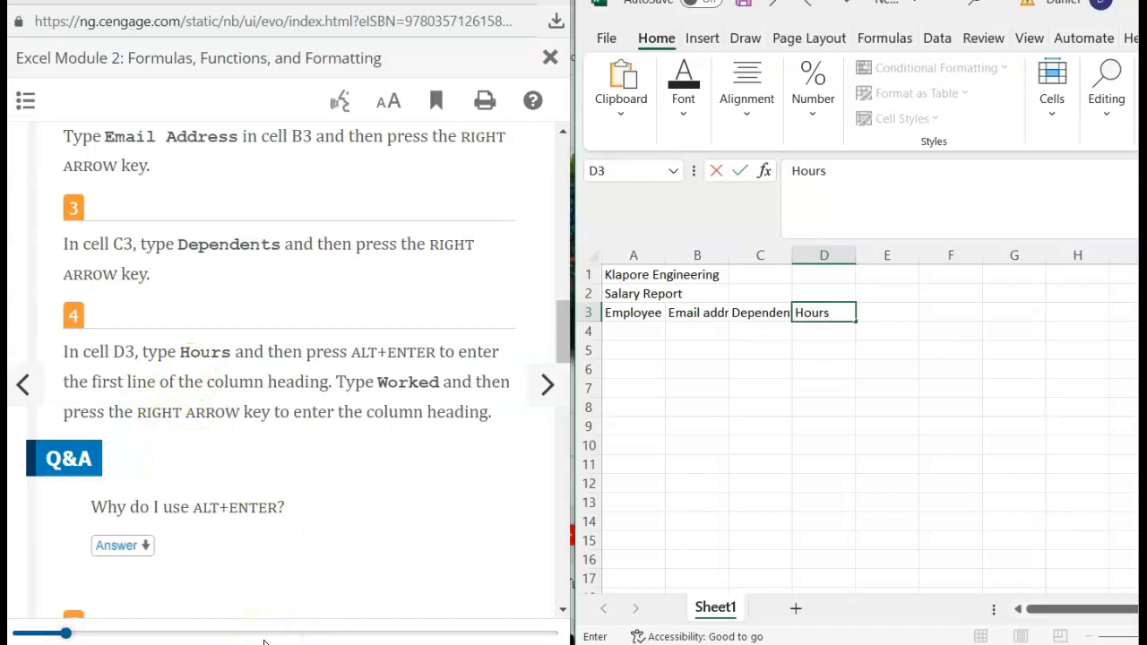
pyautogui.hotkey('alt', 'Return')
pyautogui.hotkey('alt', 'Return')
pyautogui.write('Worked')
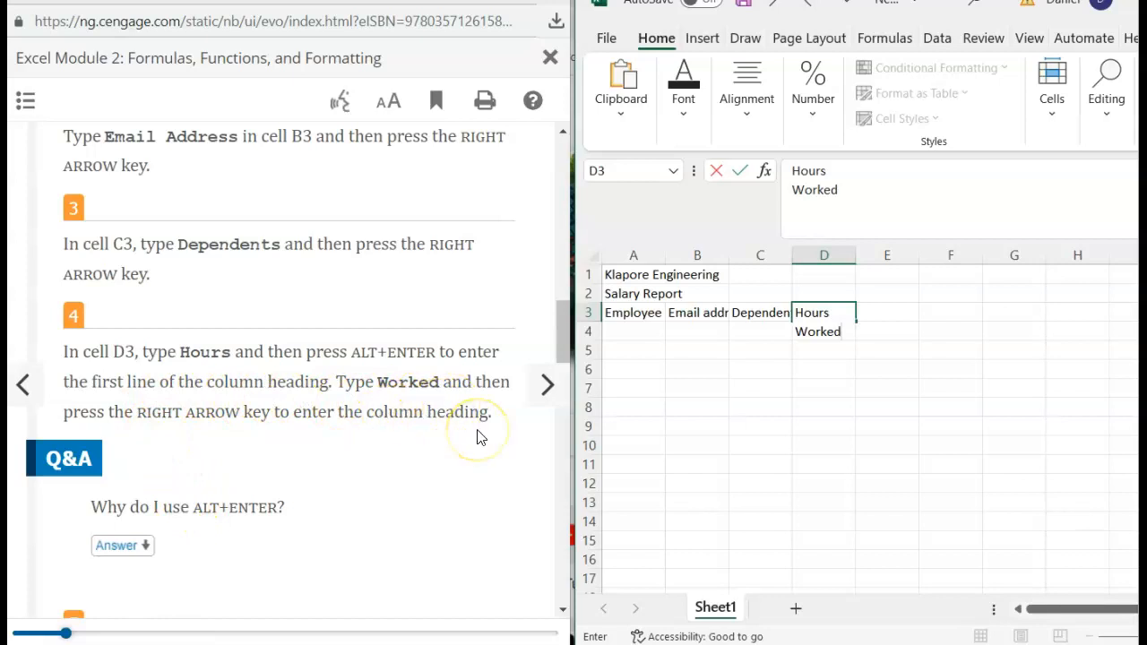
pyautogui.press('Right')
pyautogui.scroll(-3, 390, 417)
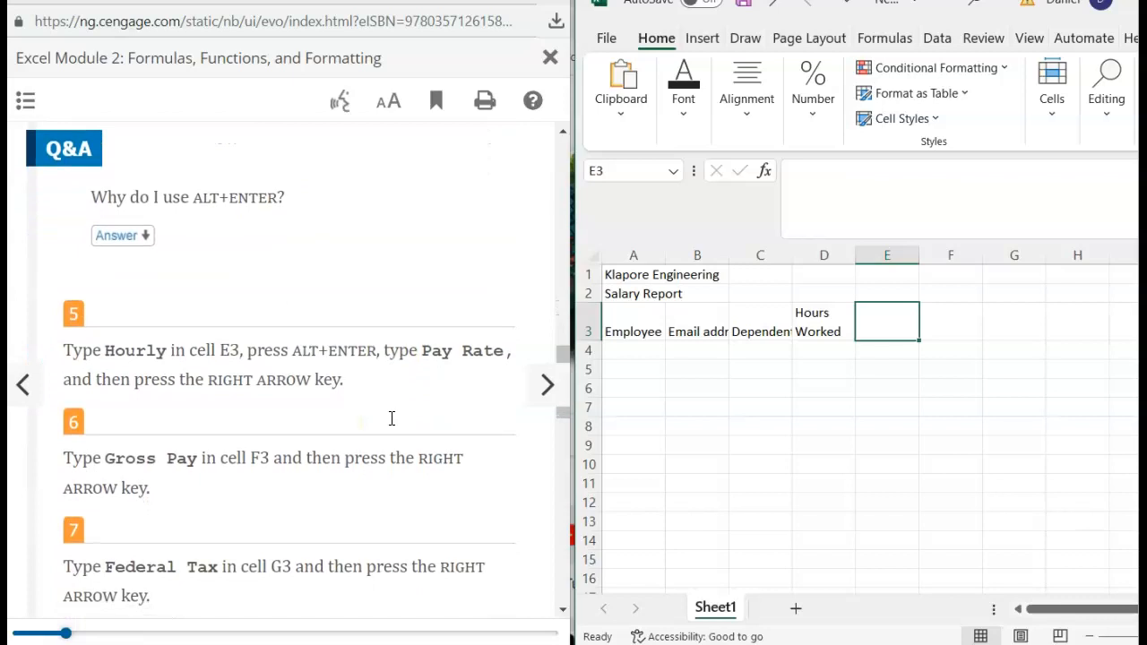
# - Enter the two-line heading 'Hourly Pay Rate' in E3 and 'Gross Pay' in F3
pyautogui.write('Hourly')
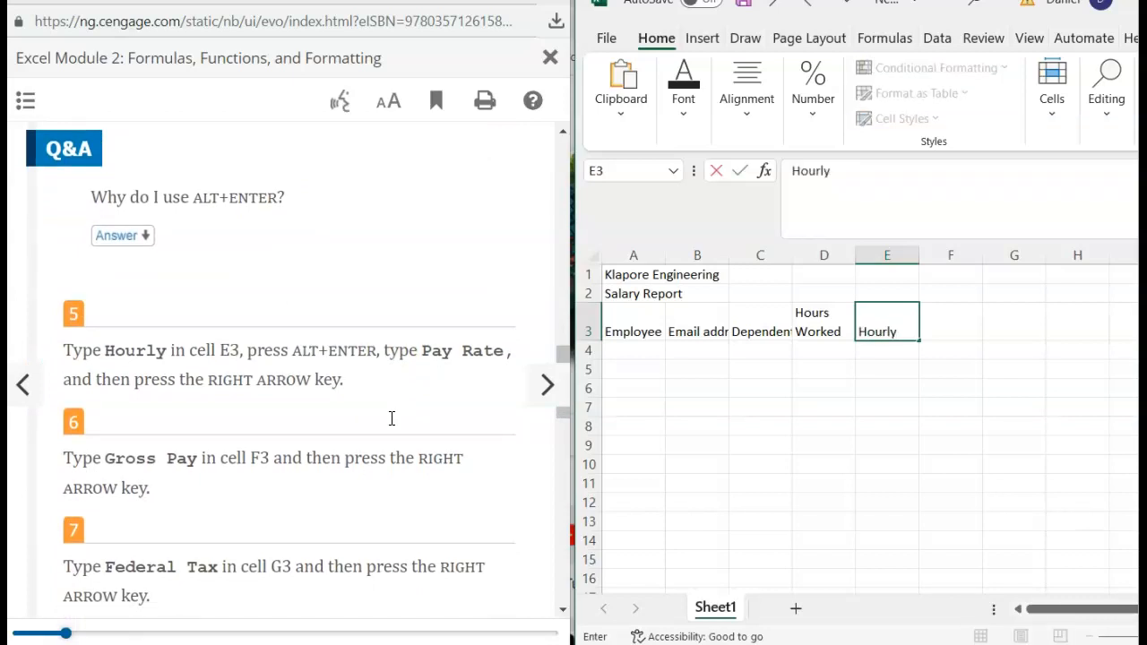
pyautogui.hotkey('alt', 'Return')
pyautogui.write('Pay Rate')
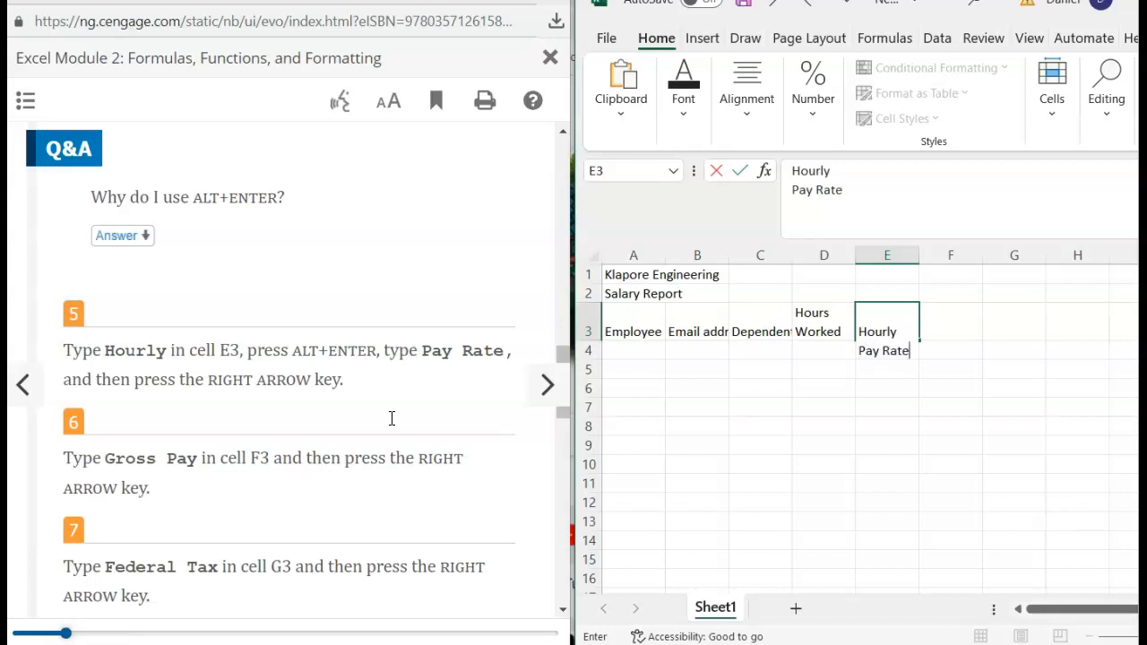
pyautogui.press('Right')
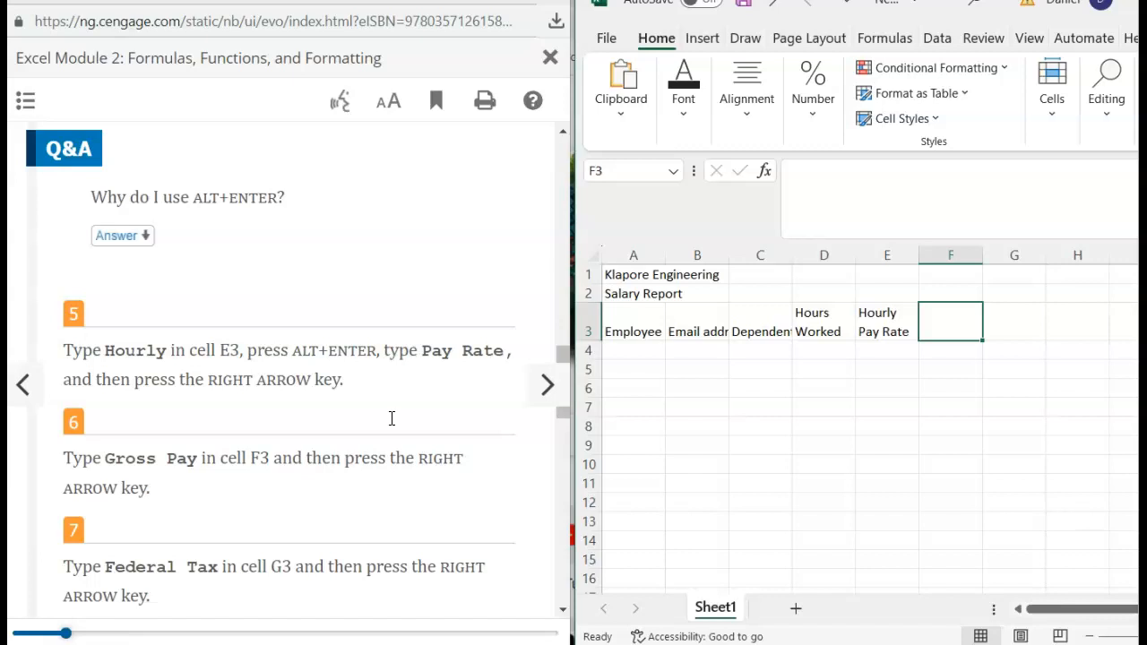
pyautogui.write('Gross ')
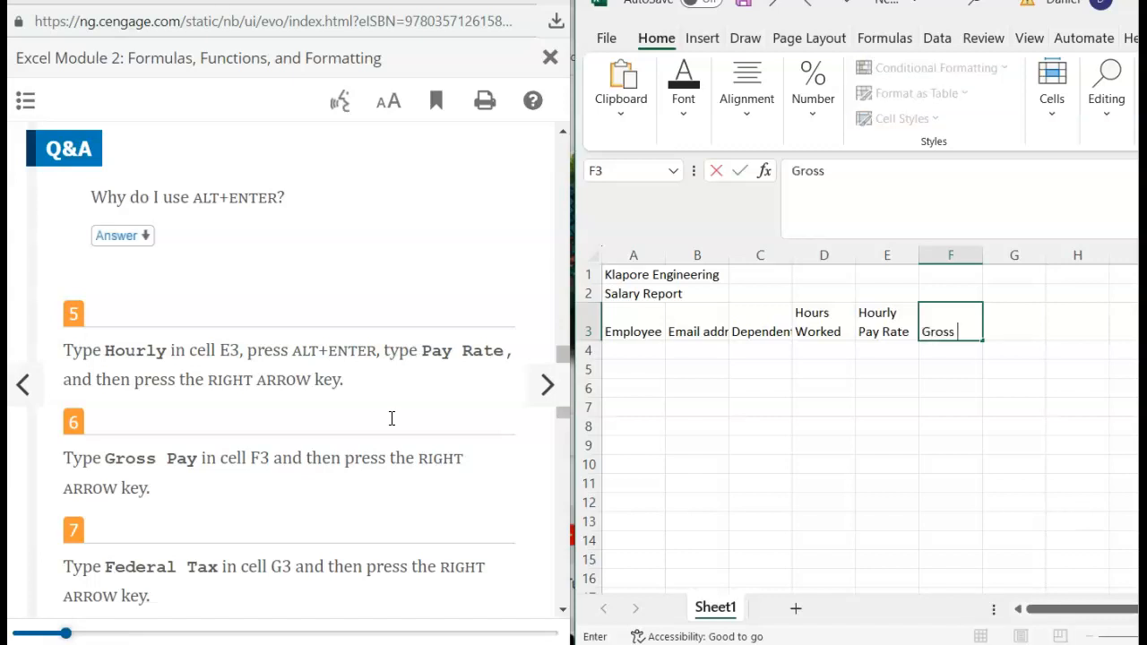
pyautogui.write('Pay')
pyautogui.press('Right')
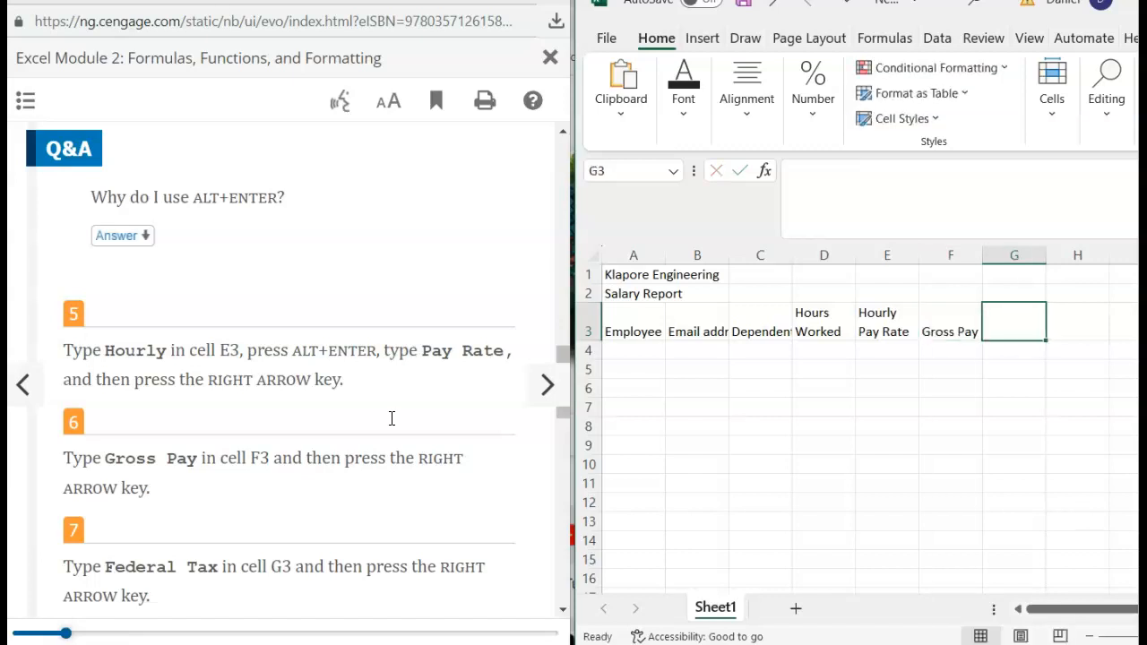
# - Move the e-book to section EX 2-2b and scroll to steps 6–10
pyautogui.click(20, 376)
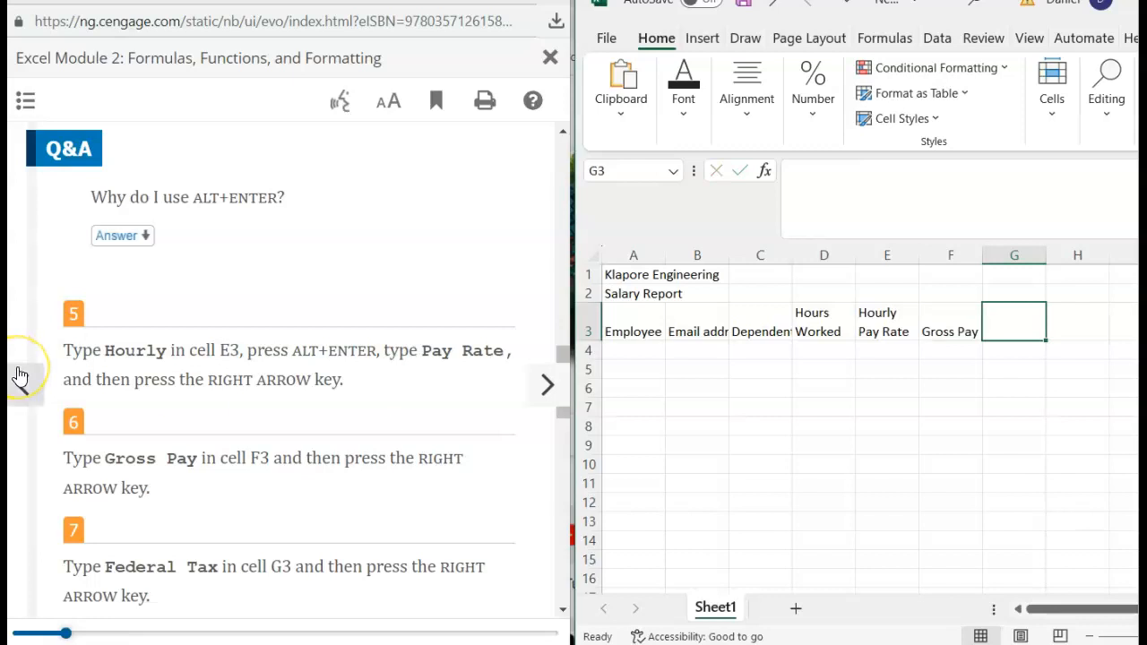
pyautogui.click(20, 376)
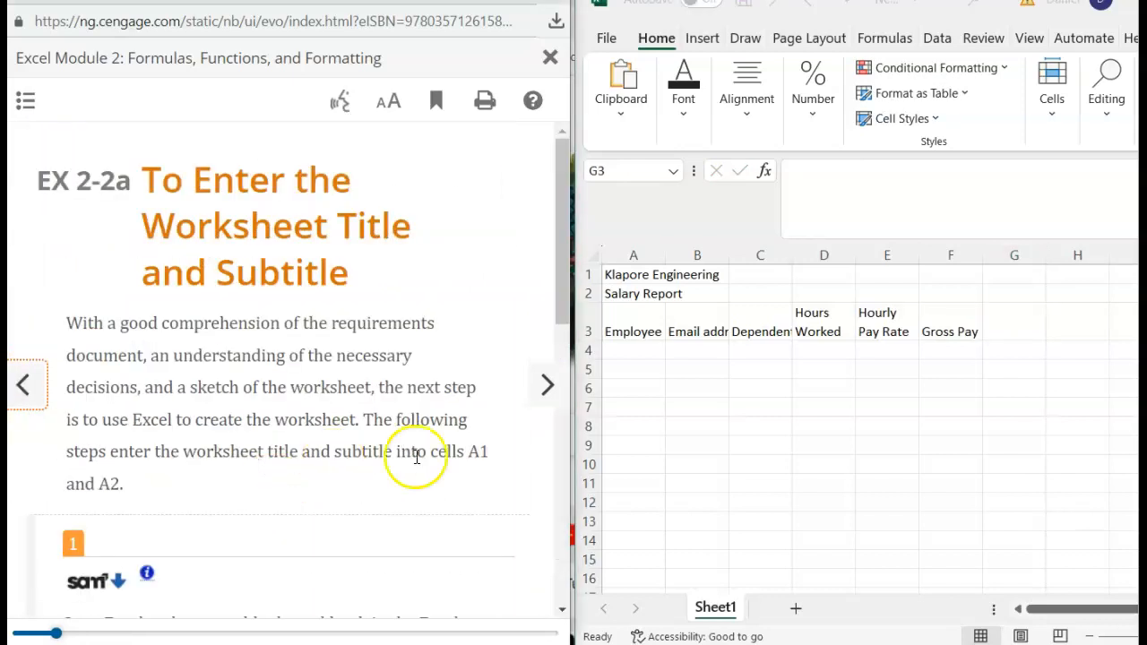
pyautogui.click(544, 401)
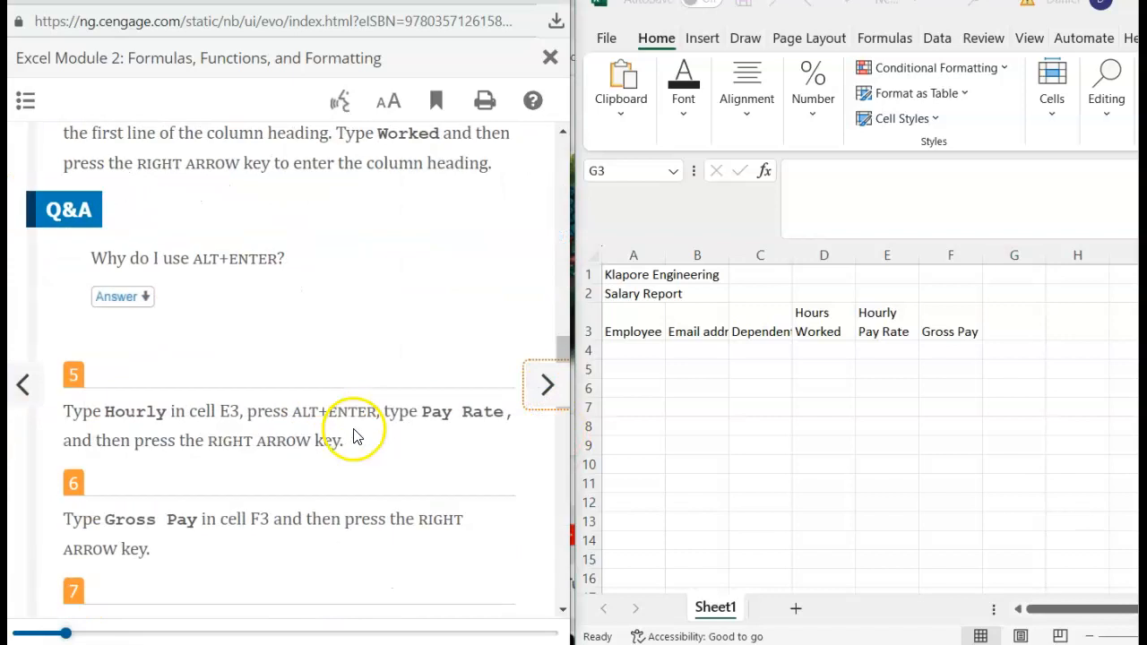
pyautogui.scroll(-10, 355, 428)
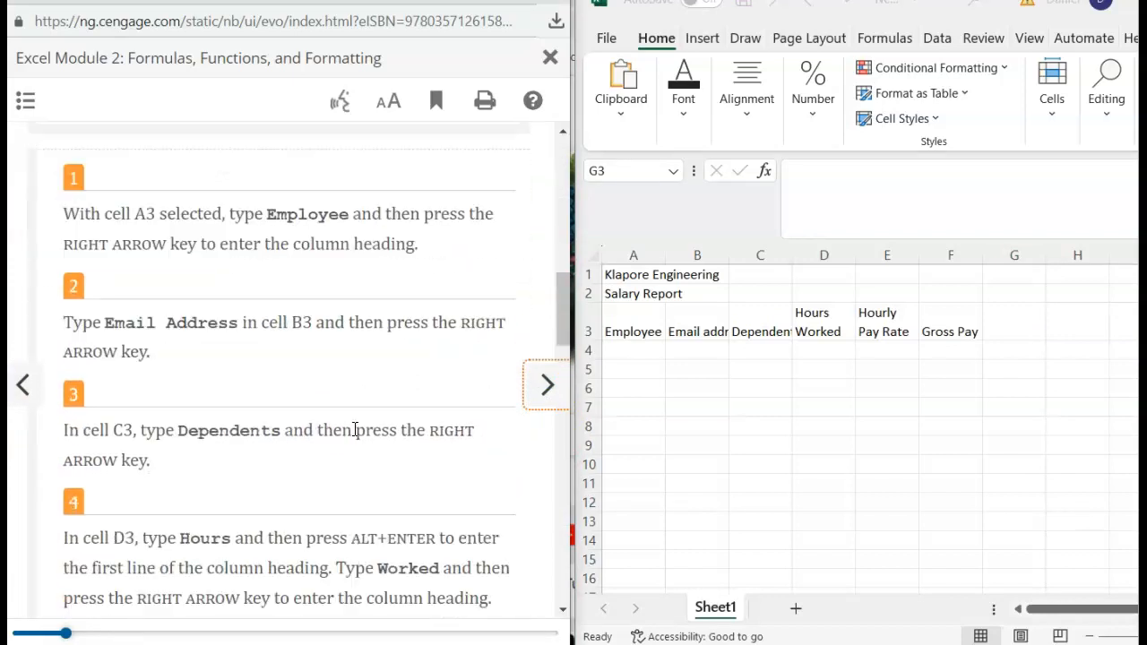
pyautogui.scroll(-6, 355, 429)
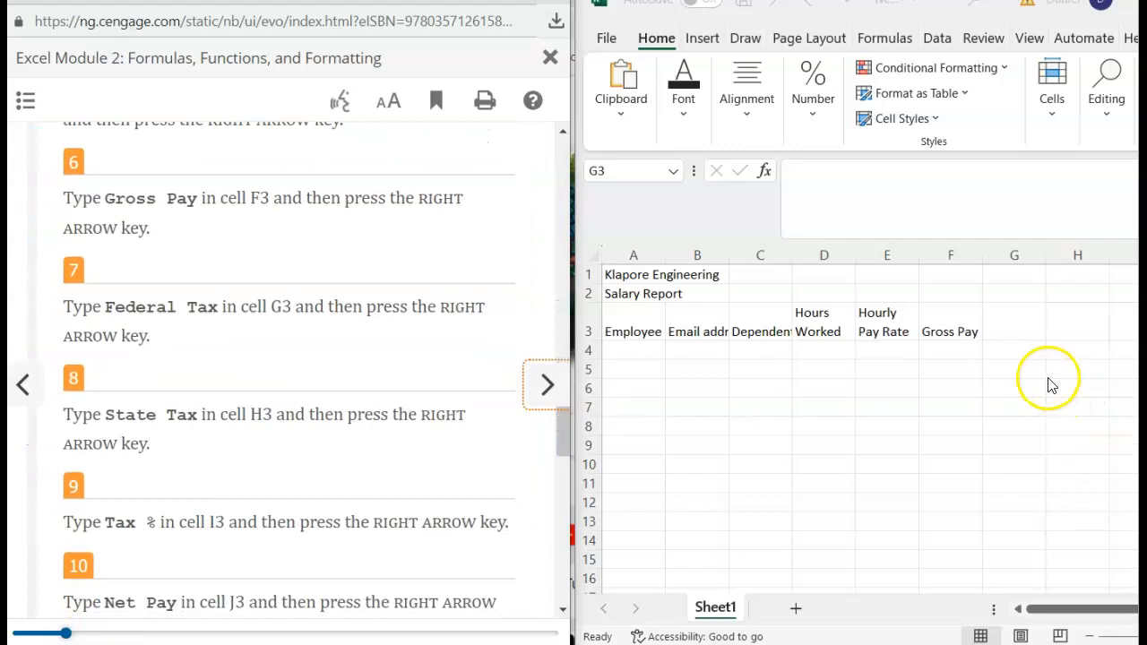
# - Enter the headings Federal Tax in G3 and State Tax in H3
pyautogui.click(1017, 339)
pyautogui.write('F')
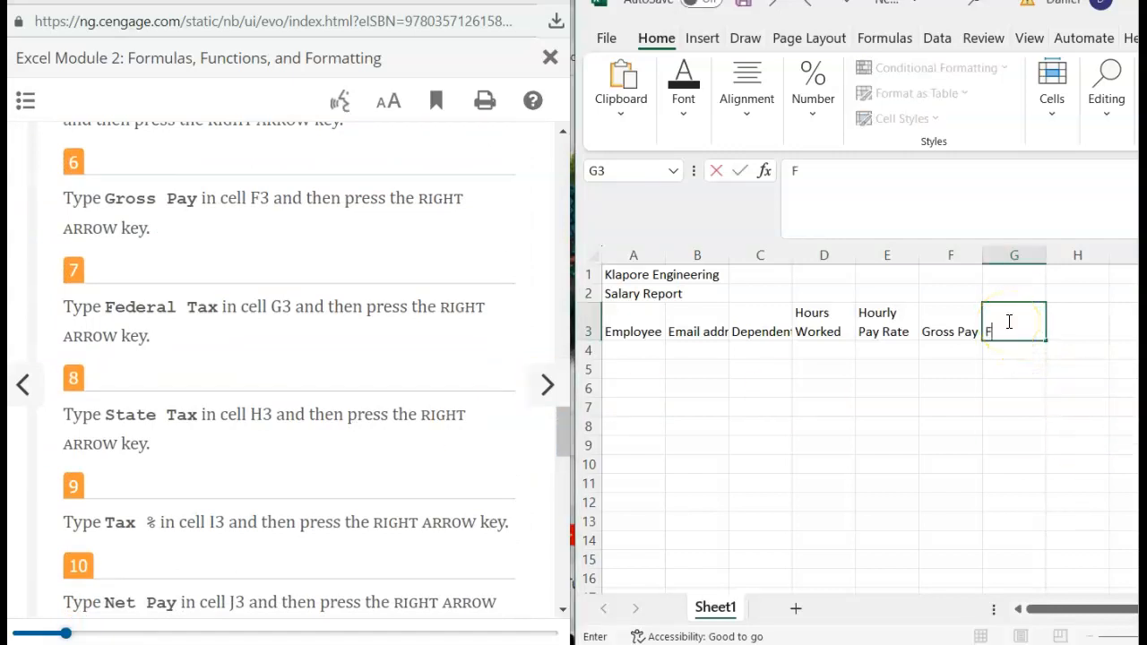
pyautogui.write('ederal Tax')
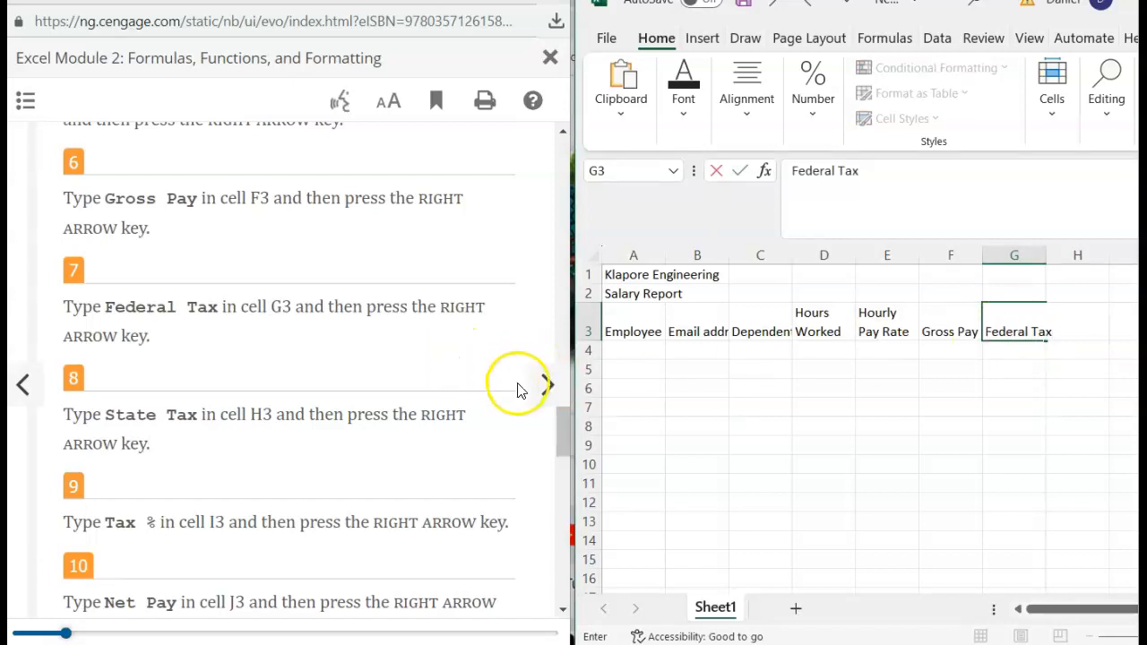
pyautogui.press('Right')
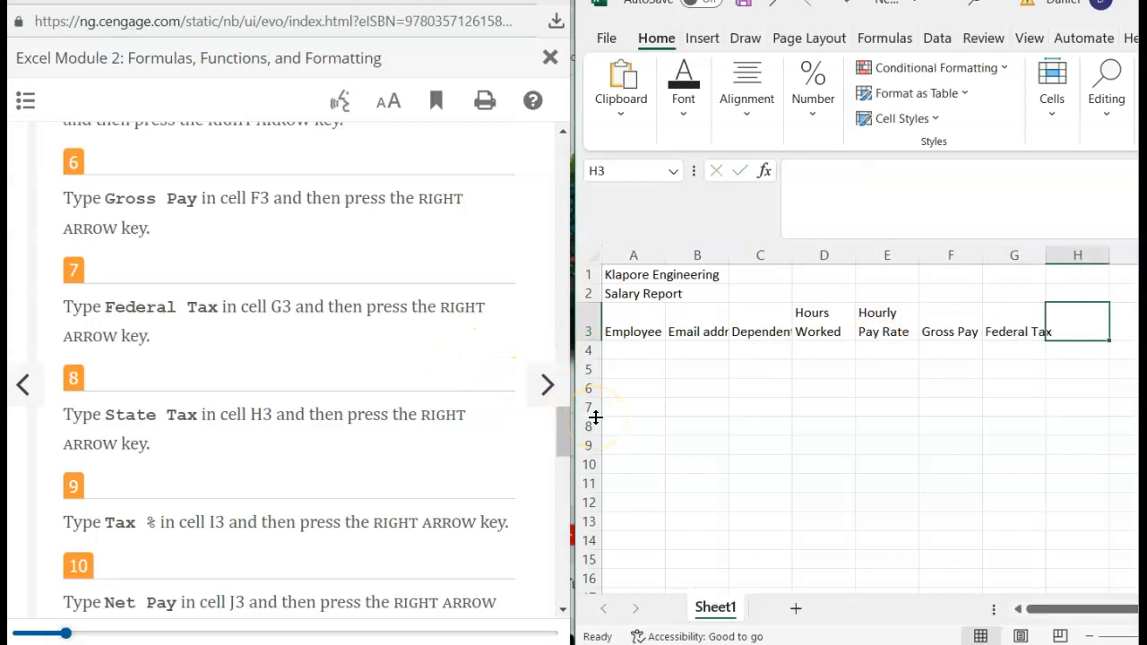
pyautogui.write('State Tax')
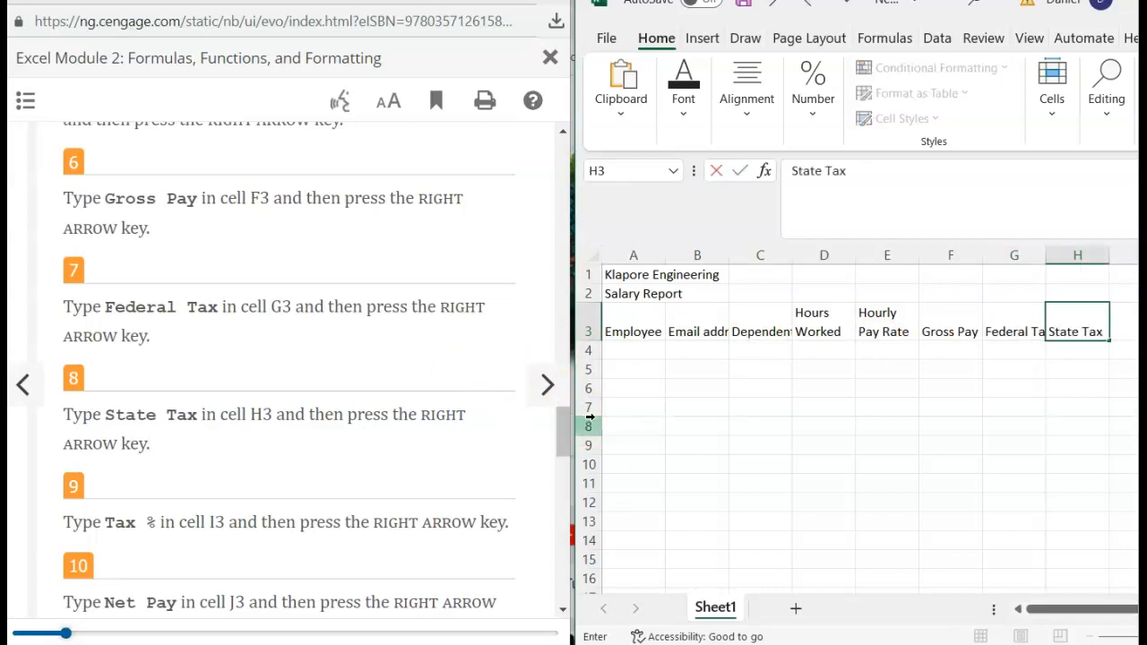
pyautogui.press('Right')
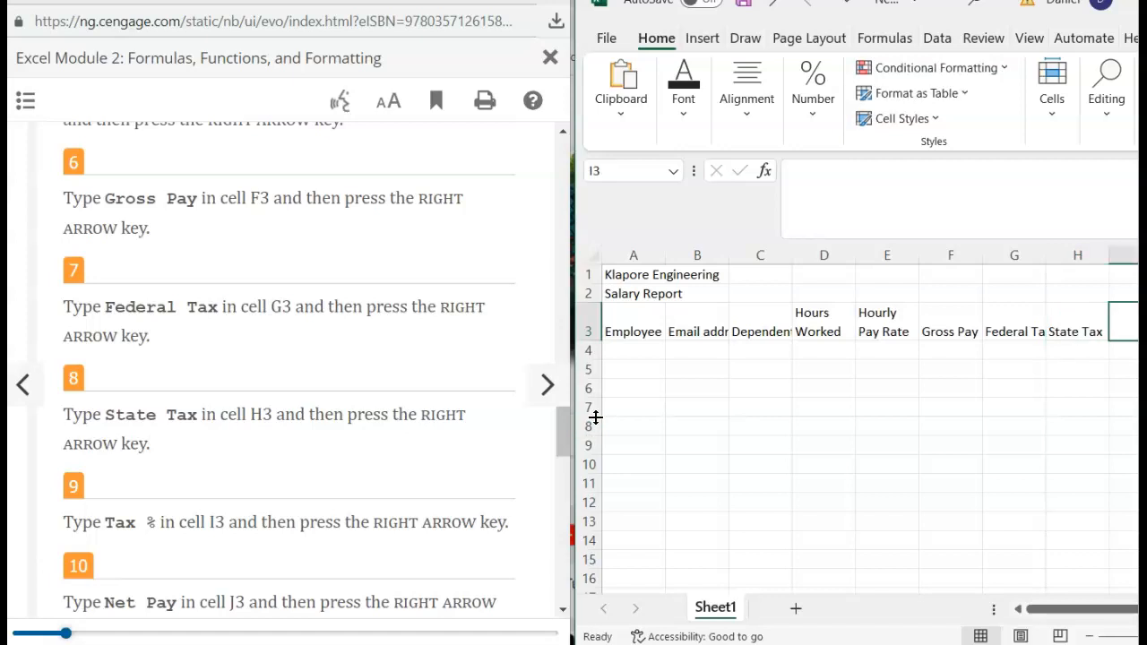
# - Enter the headings Tax % in I3, Net Pay in J3 and Hire Date in K3
pyautogui.write('T')
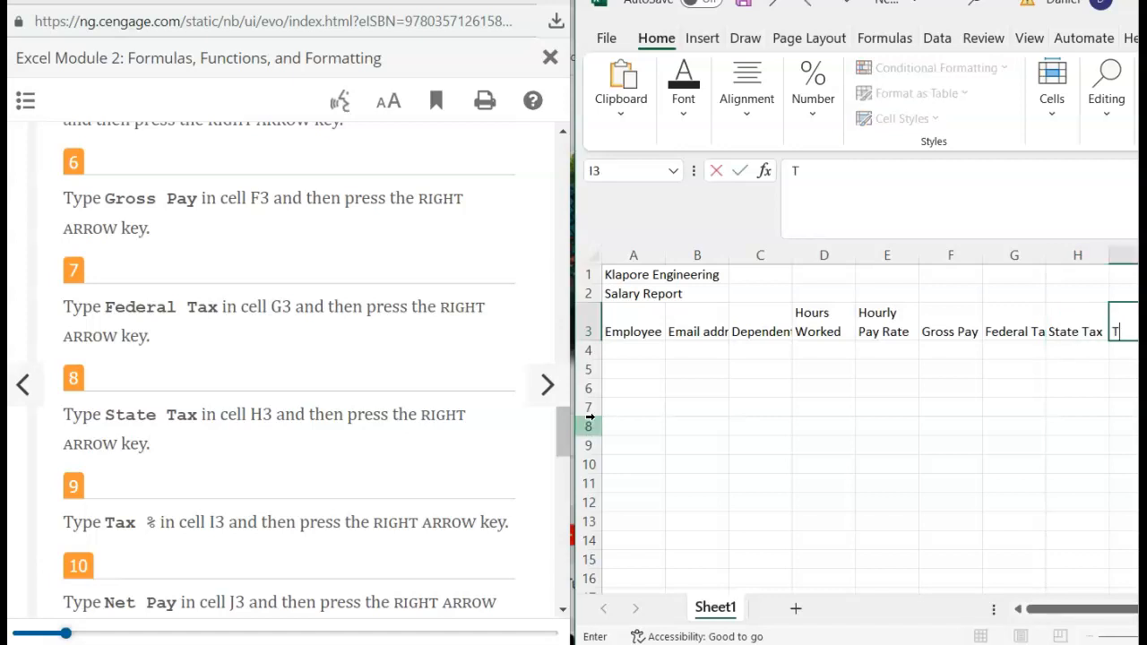
pyautogui.write('ax %')
pyautogui.scroll(-3, 547, 385)
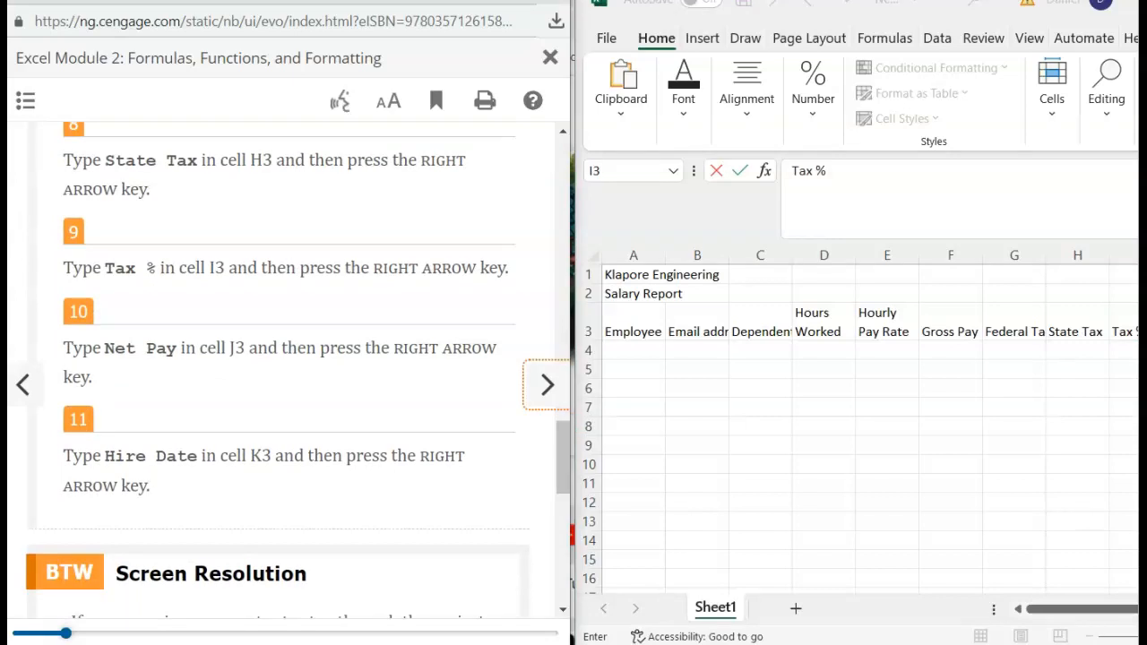
pyautogui.hscroll(5, 752, 465)
pyautogui.hscroll(-5, 751, 461)
pyautogui.hscroll(2, 751, 462)
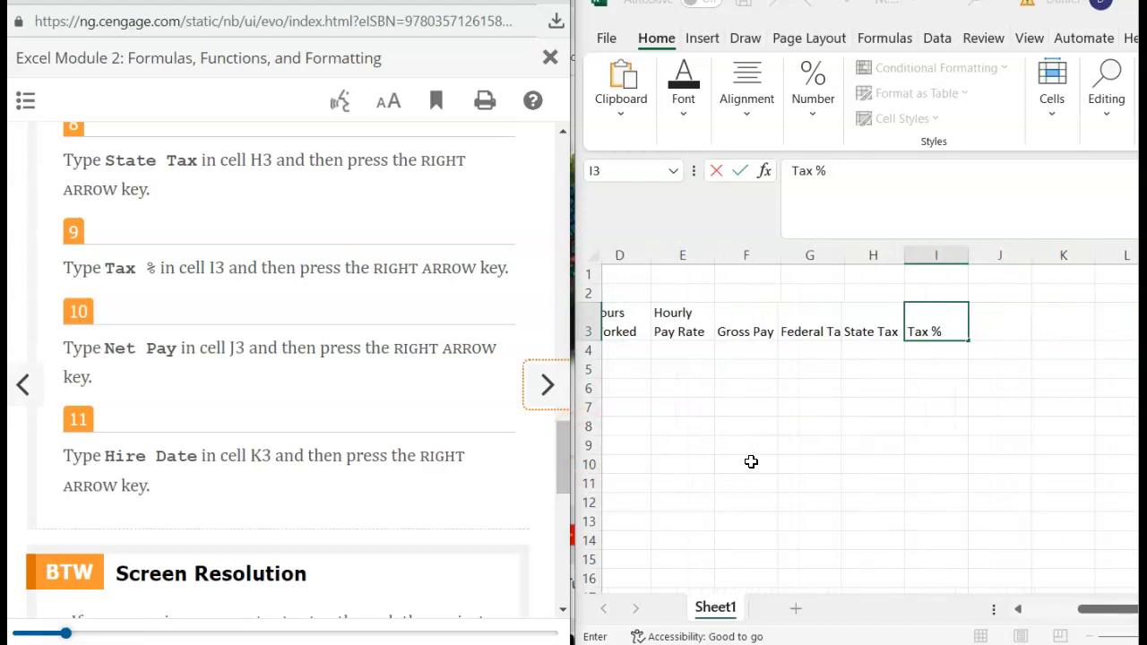
pyautogui.click(996, 340)
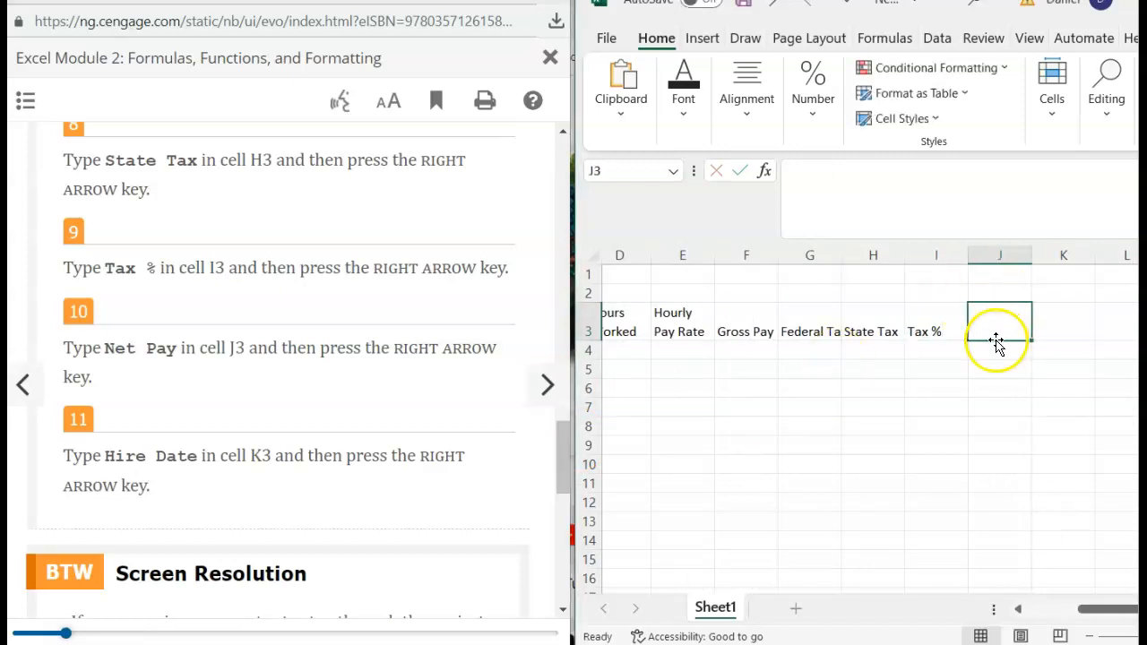
pyautogui.write('Net Pay')
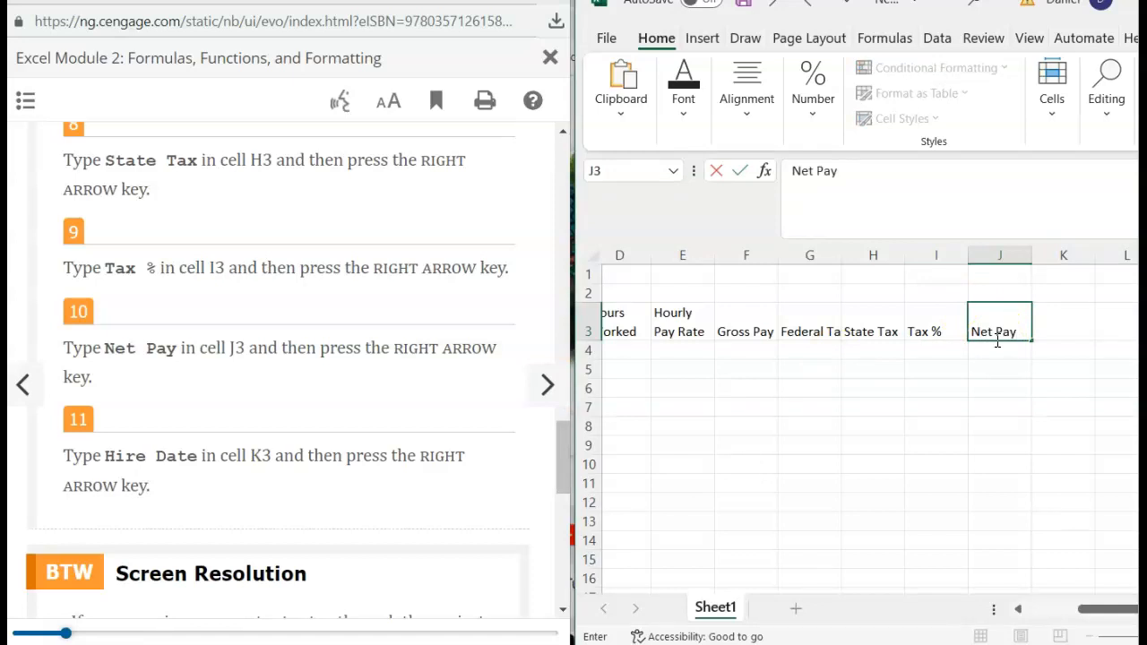
pyautogui.press('Right')
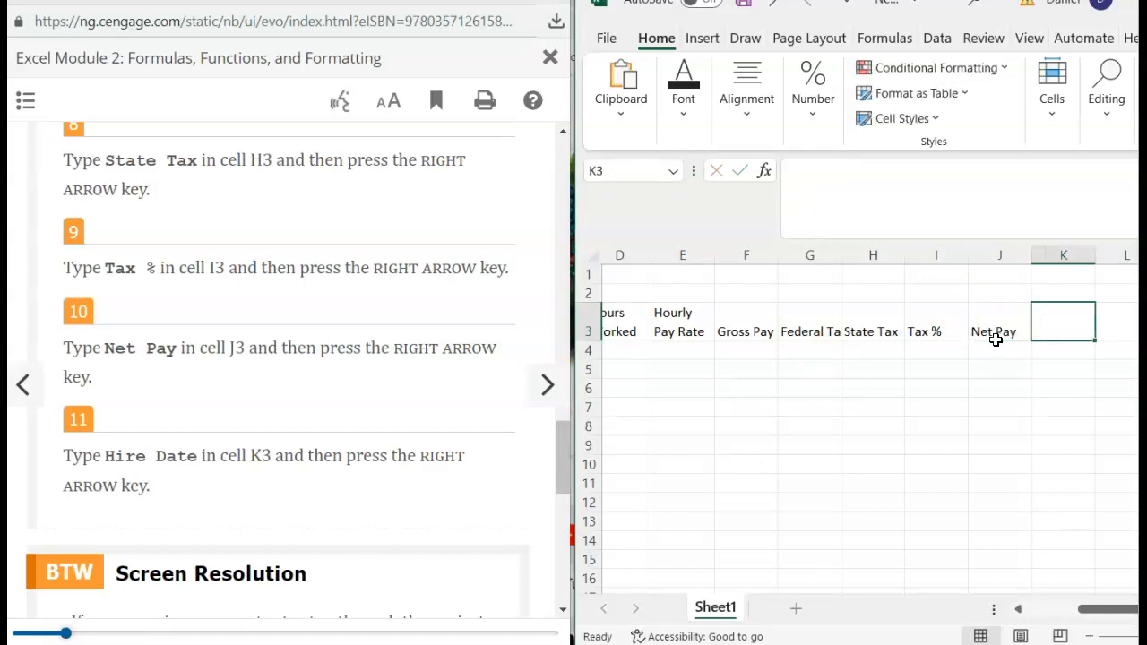
pyautogui.write('Hire ')
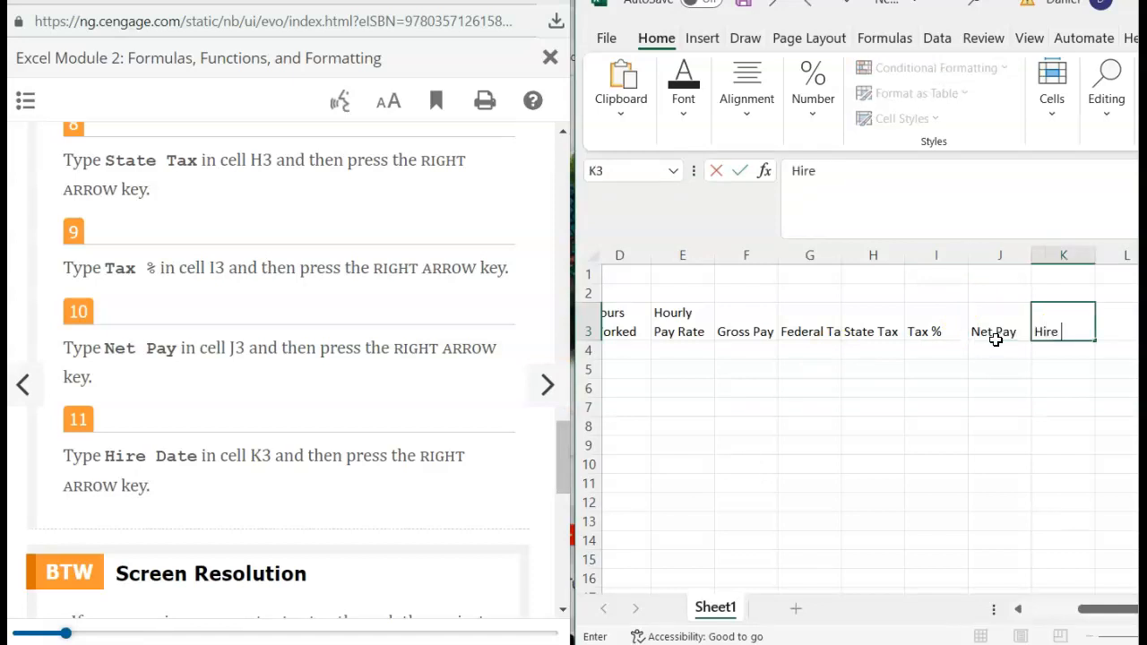
pyautogui.write('Date')
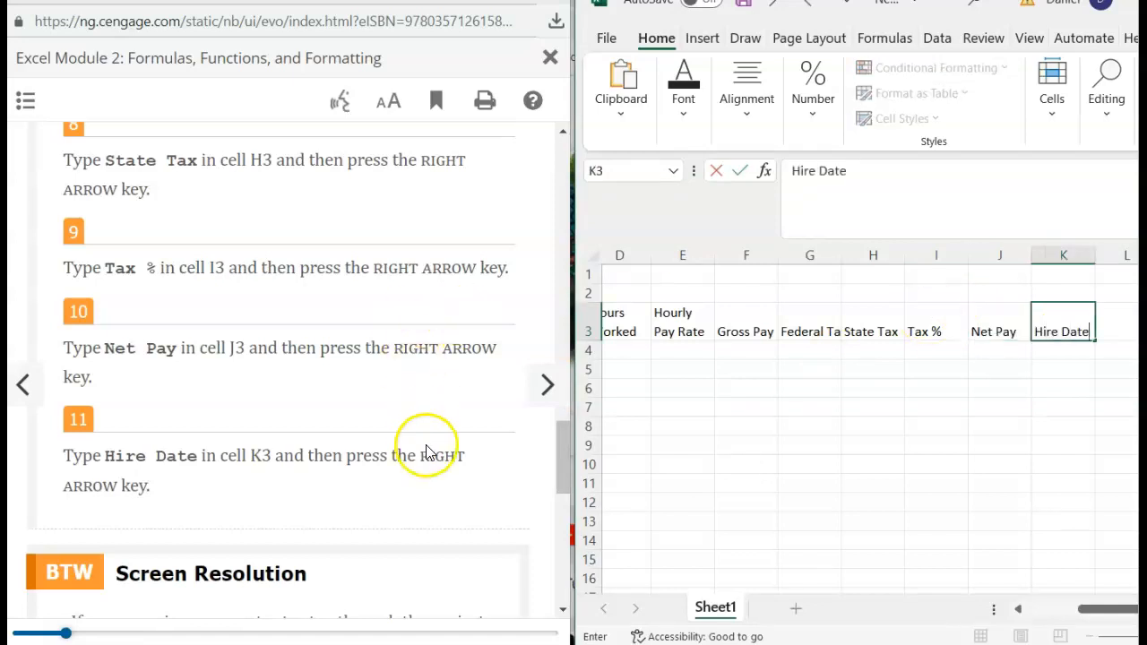
pyautogui.scroll(-2, 428, 449)
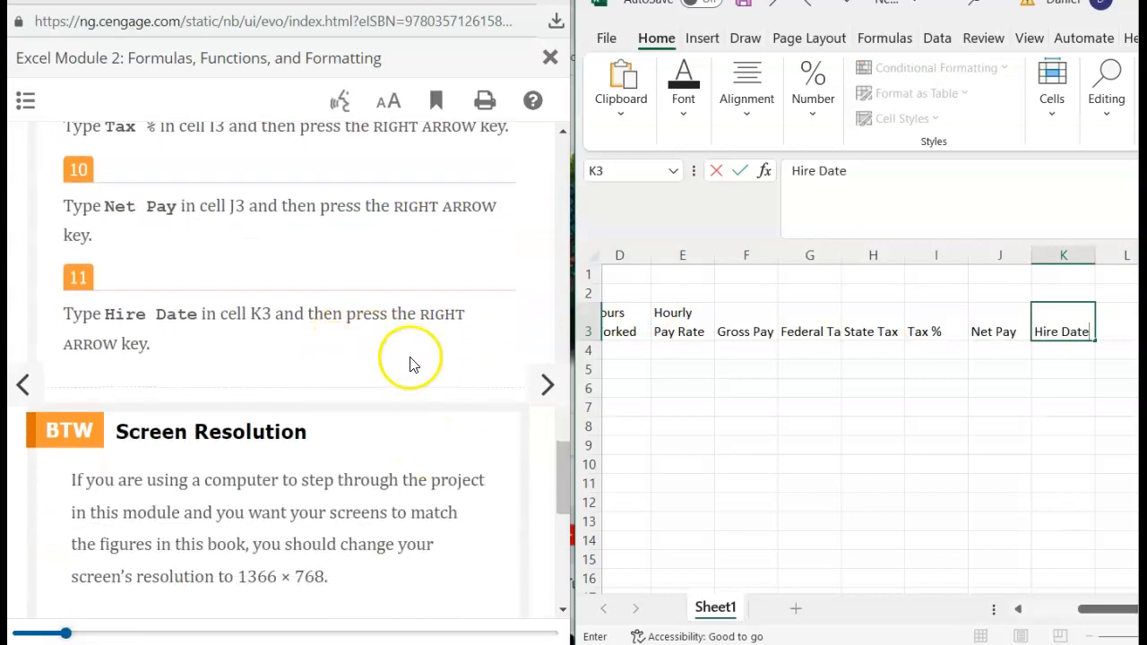
pyautogui.scroll(1, 344, 271)
pyautogui.scroll(-3, 344, 271)
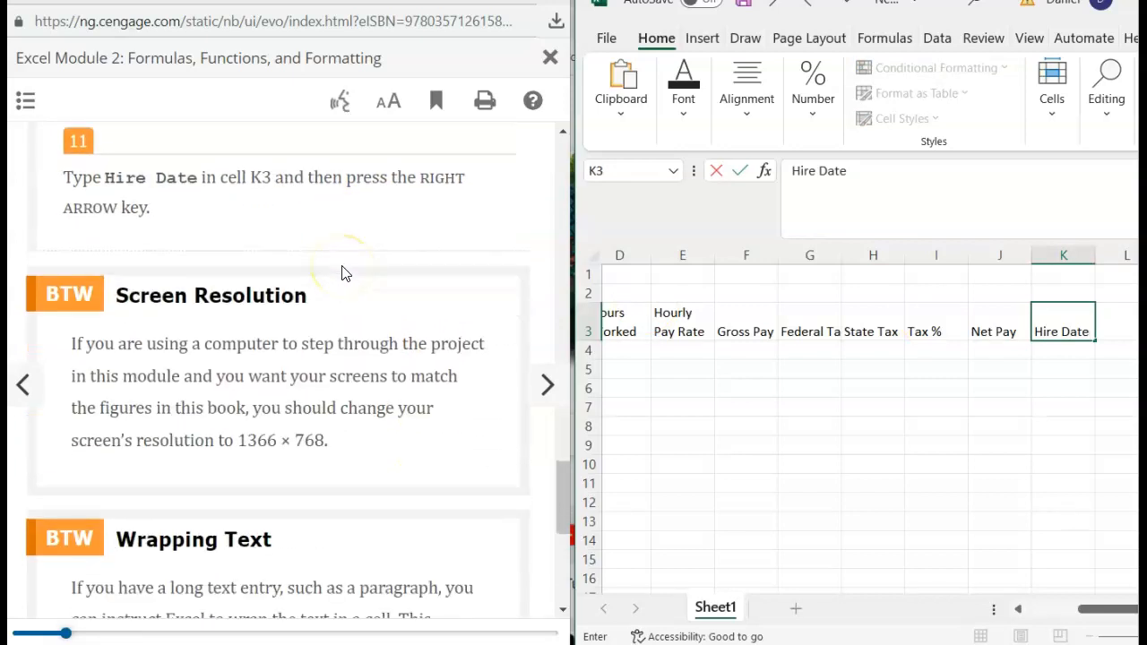
pyautogui.scroll(6, 344, 272)
pyautogui.scroll(-5, 342, 273)
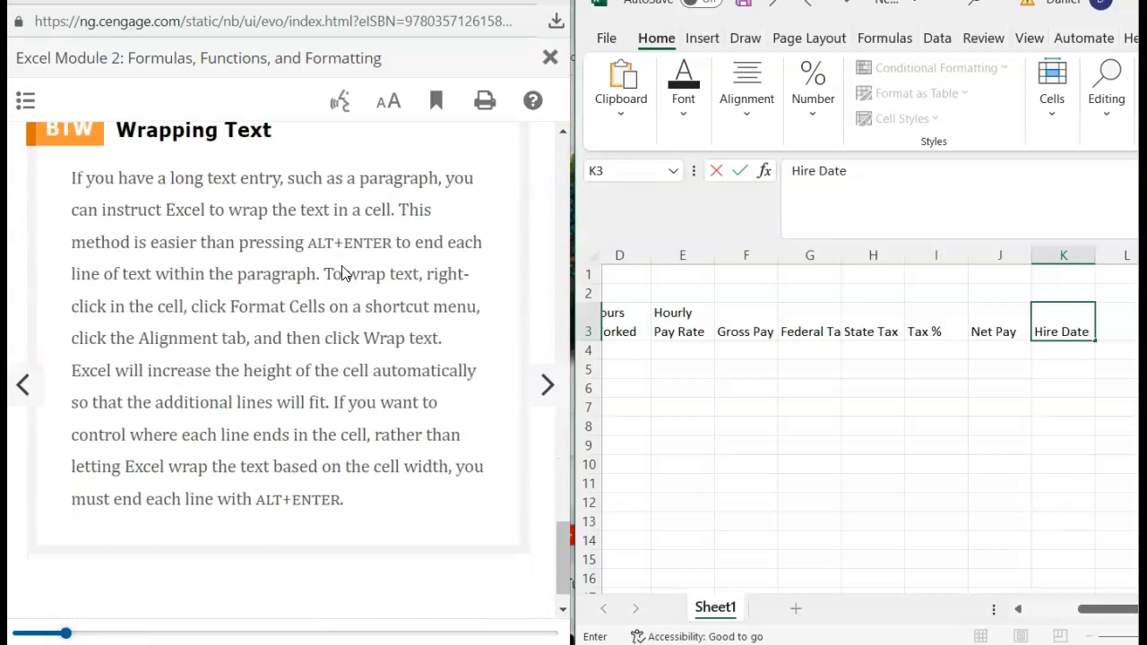
pyautogui.scroll(10, 341, 272)
pyautogui.scroll(1, 341, 273)
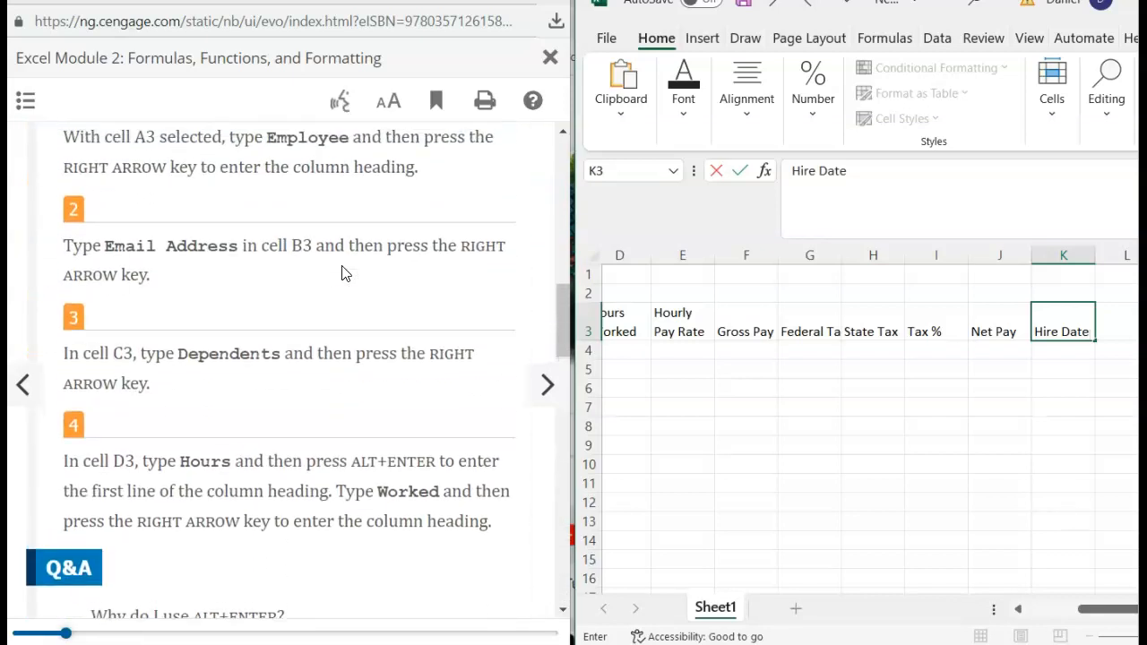
# - Advance the e-book to the salary data section EX 2-2c
pyautogui.click(547, 384)
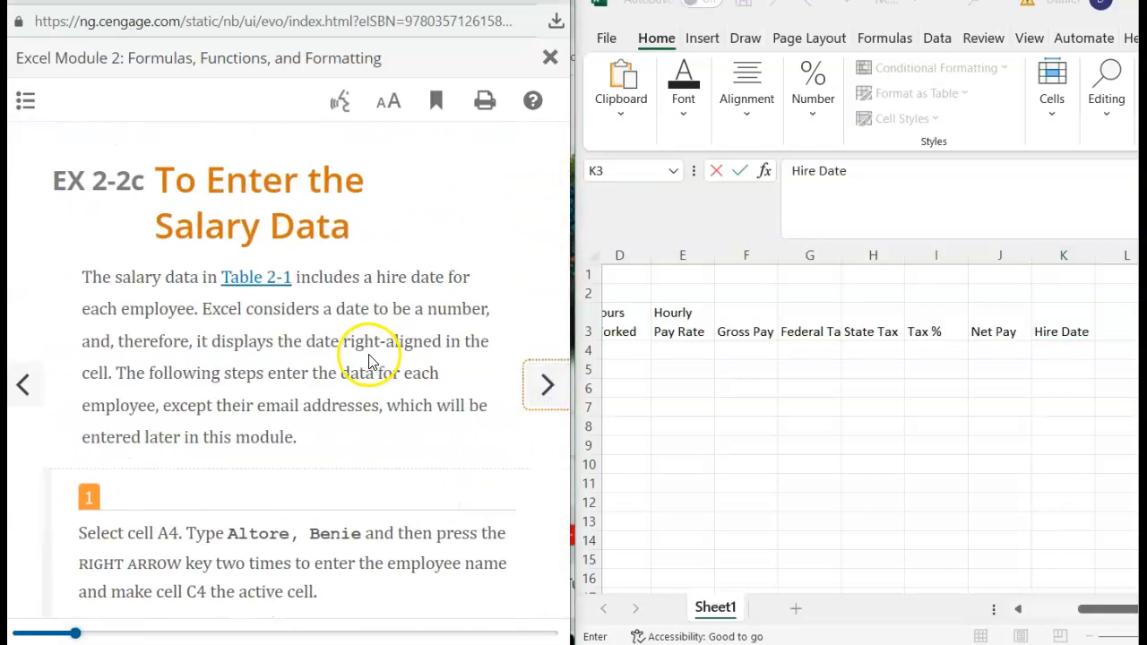
pyautogui.scroll(-3, 231, 436)
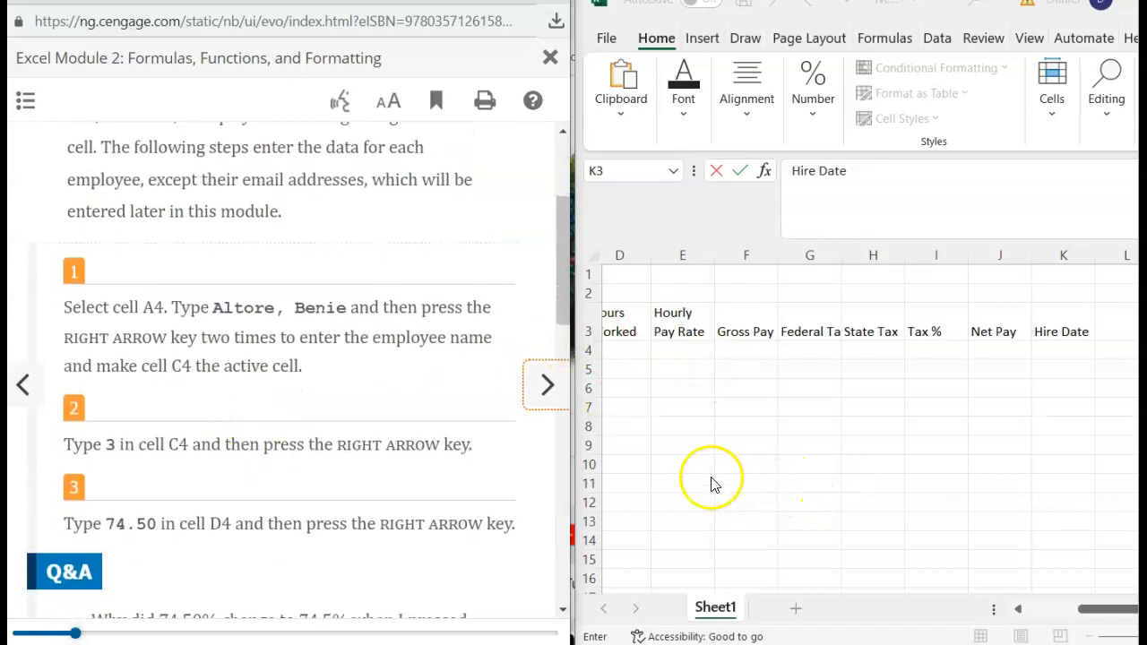
pyautogui.hscroll(-3, 712, 479)
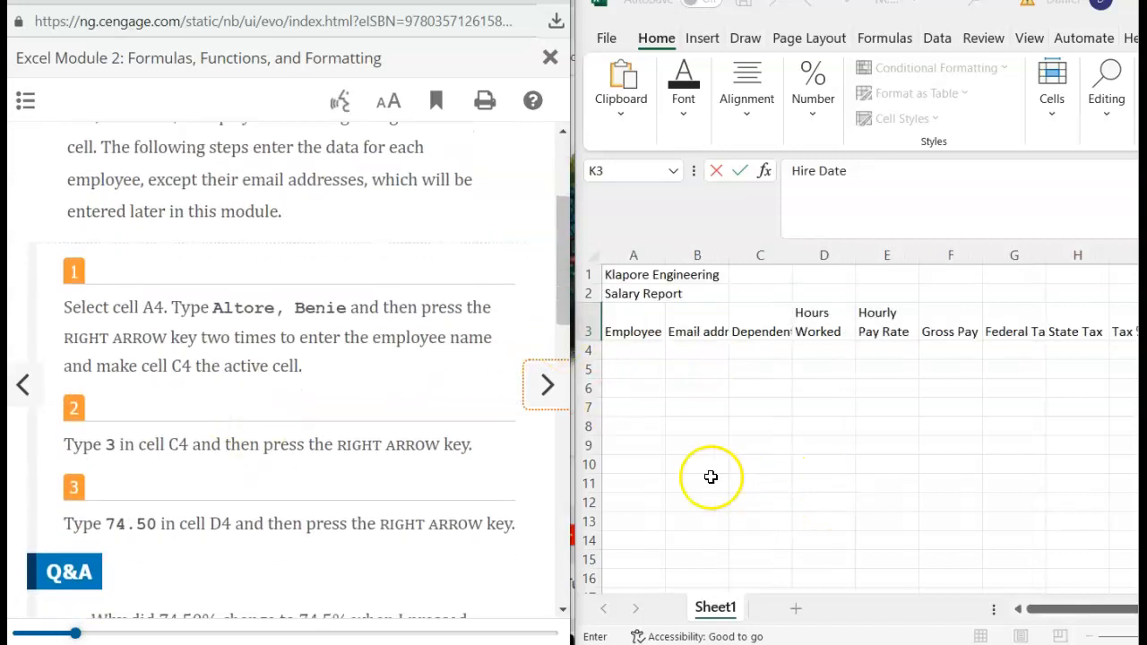
# - Type the first employee's name in A4 and move along row 4 to C4
pyautogui.click(617, 358)
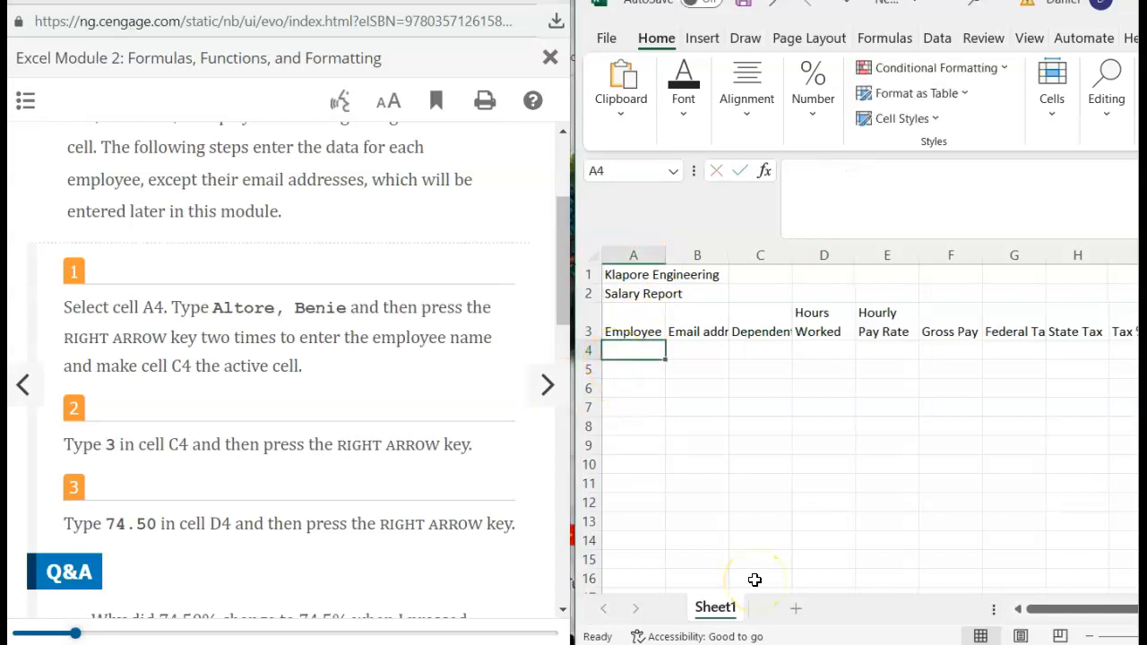
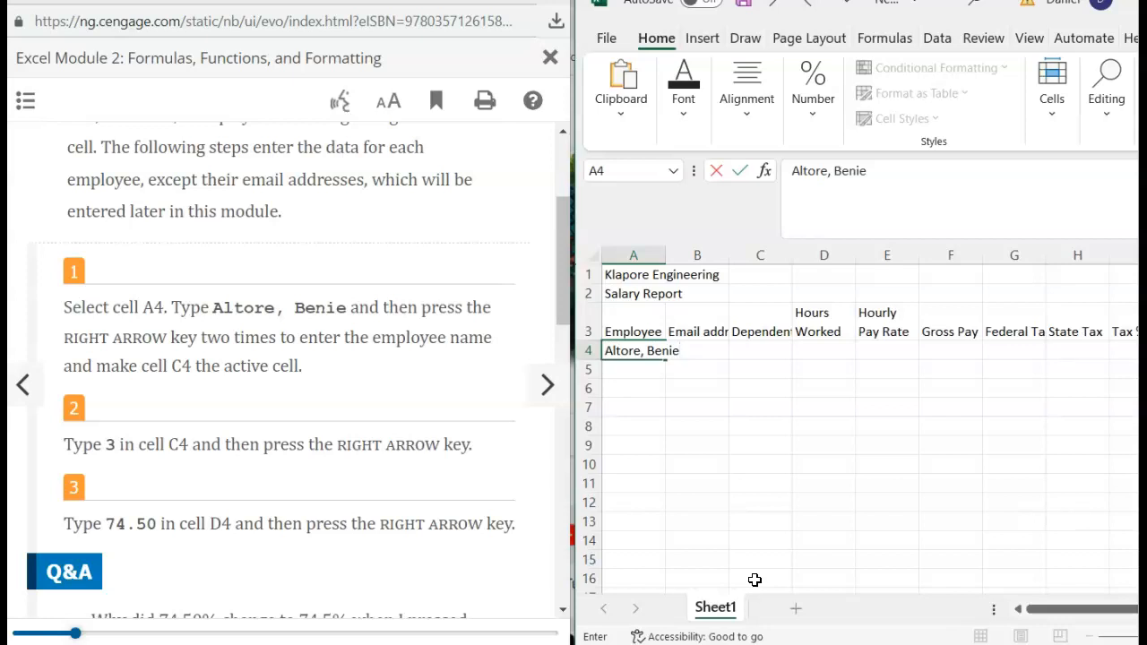
pyautogui.press('Right')
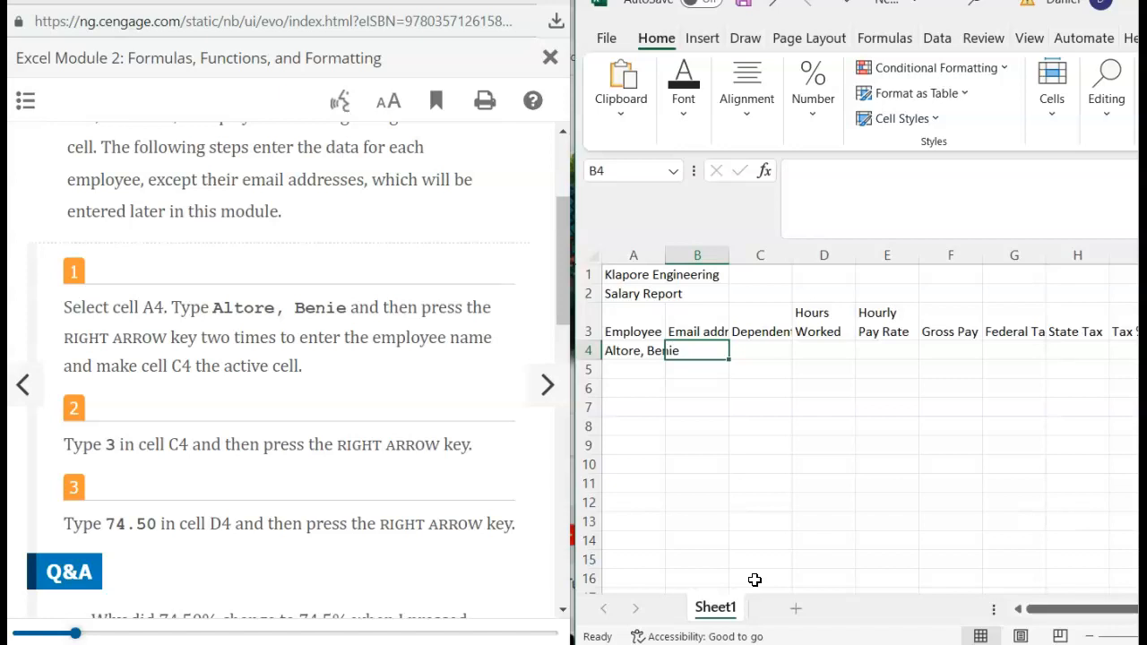
pyautogui.press('Right')
pyautogui.press('Right')
pyautogui.press('Left')
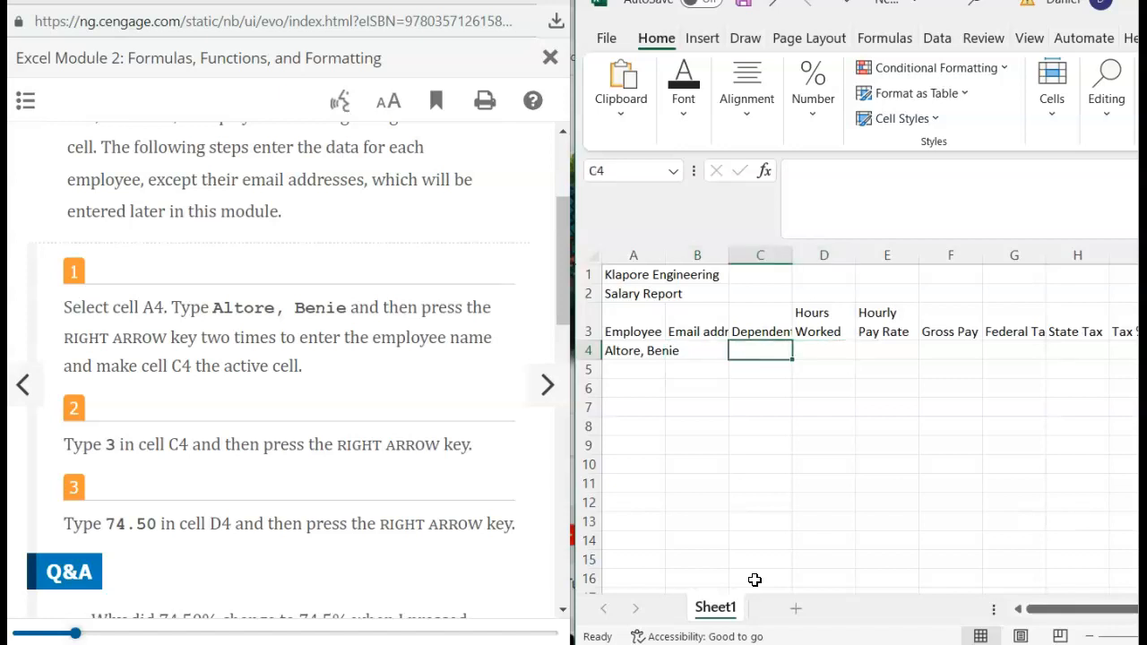
# - Enter 3 dependents in C4, 74.50 hours in D4 and 35.25 pay rate in E4
pyautogui.write('3')
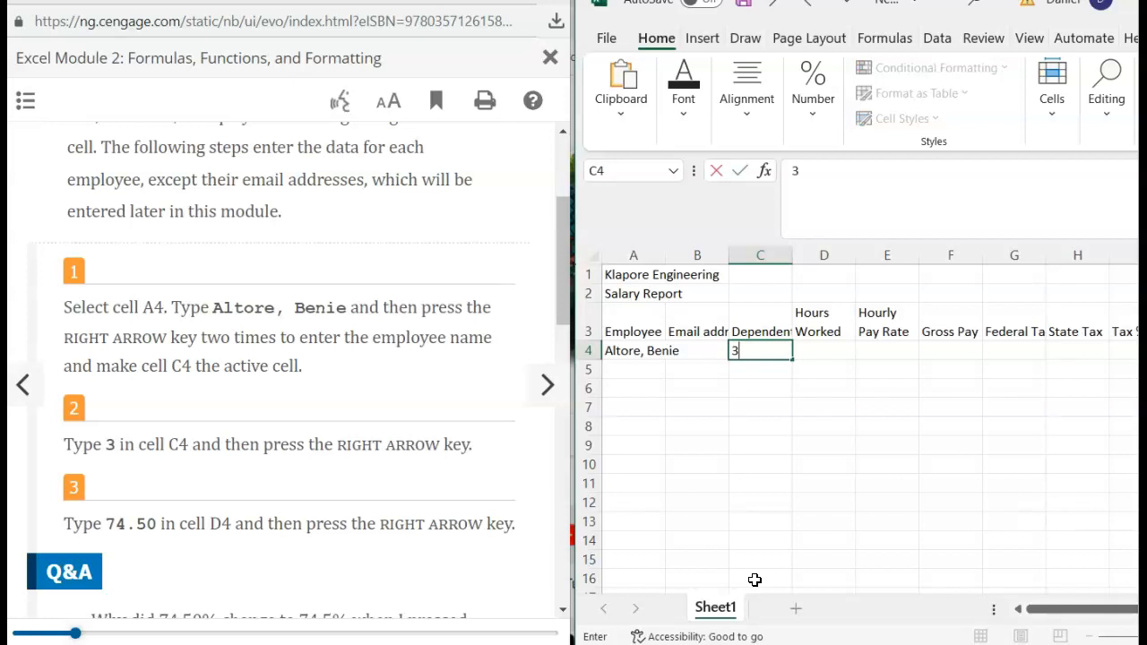
pyautogui.press('Right')
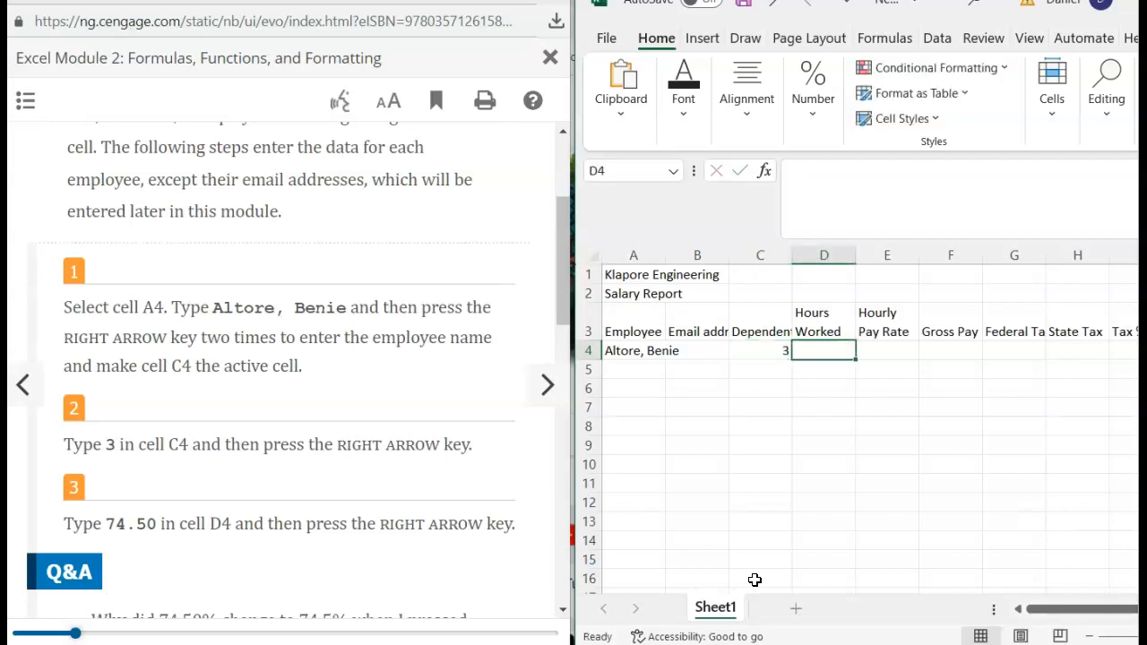
pyautogui.write('74.50')
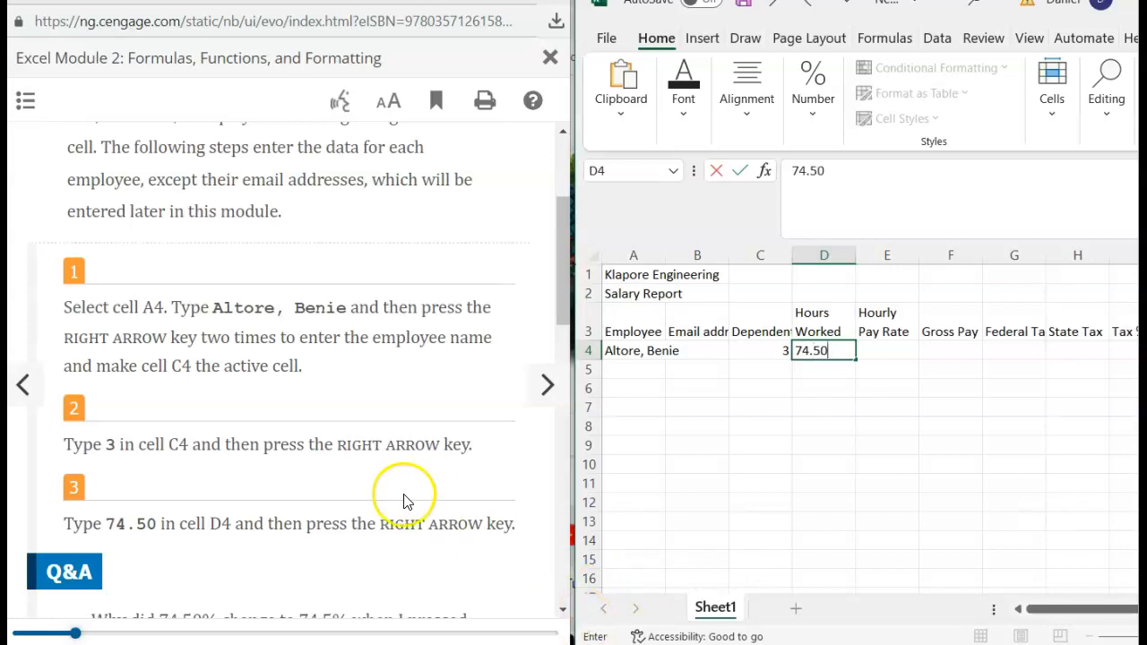
pyautogui.scroll(-3, 398, 502)
pyautogui.write('.50')
pyautogui.press('Right')
pyautogui.scroll(-2, 398, 502)
pyautogui.scroll(2, 399, 501)
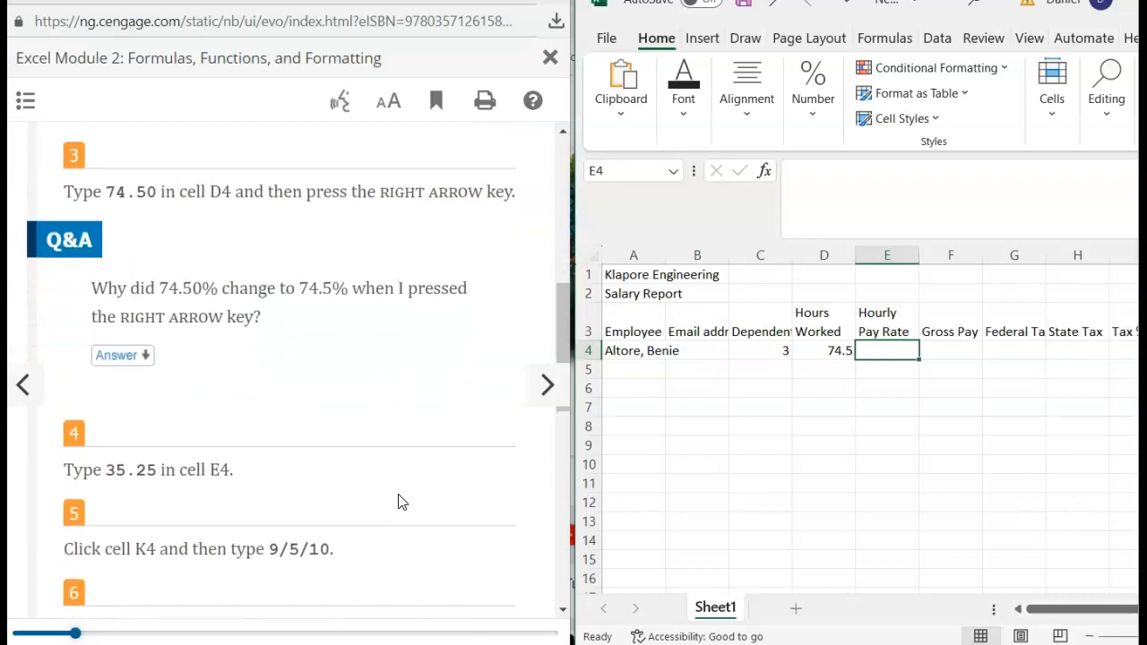
pyautogui.scroll(-2, 399, 502)
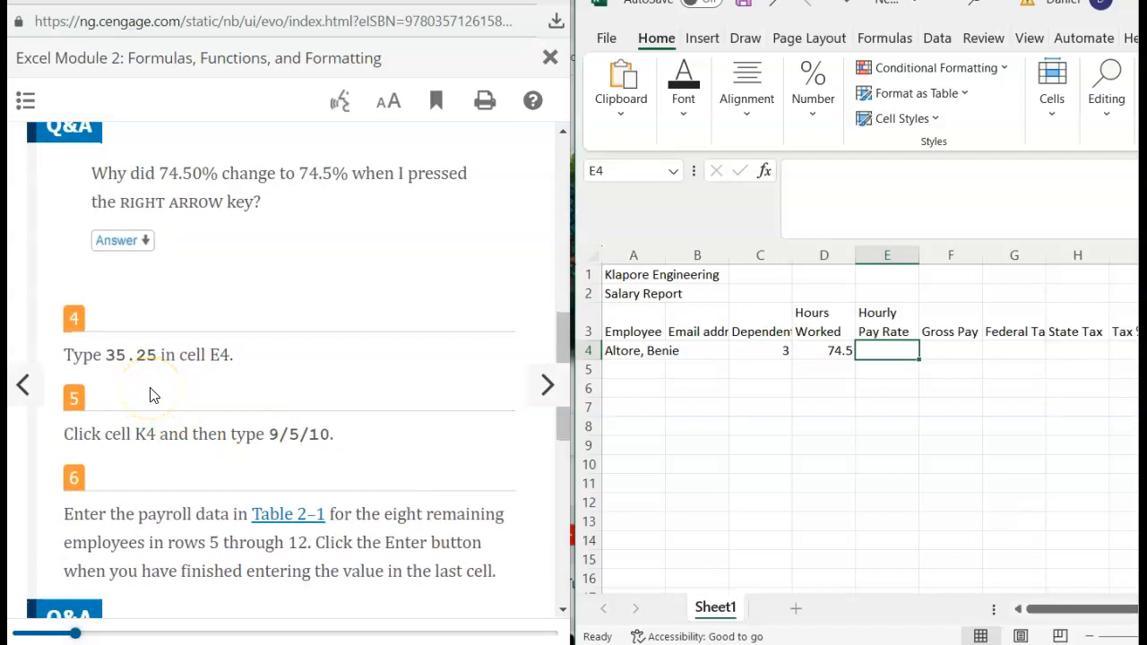
pyautogui.write('35.25')
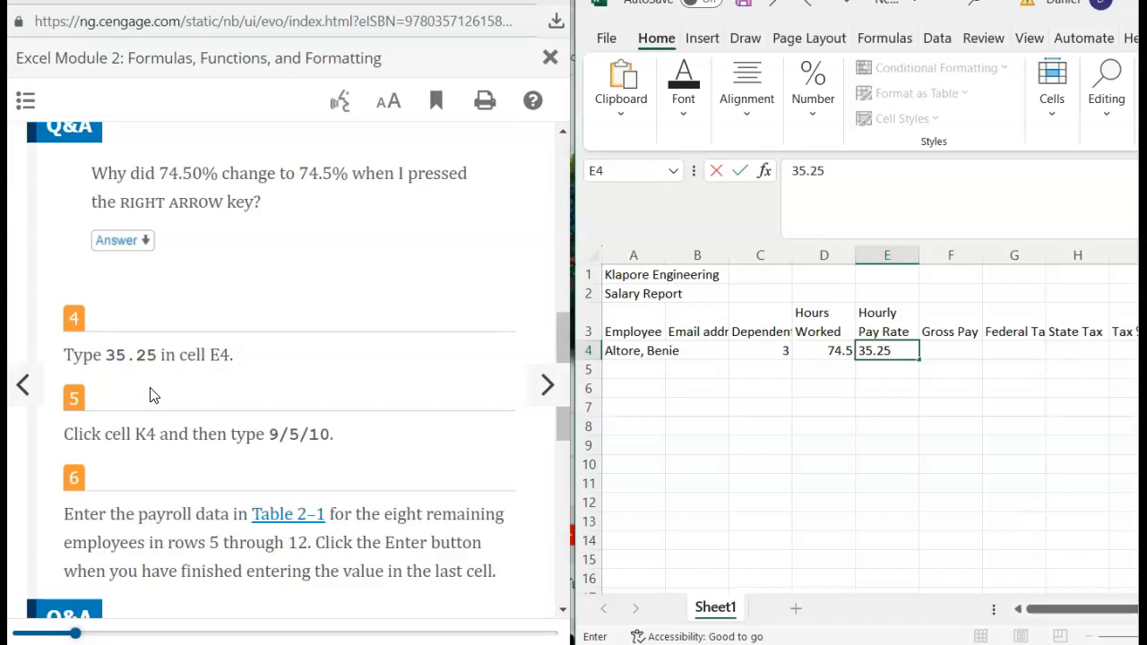
pyautogui.press('Right')
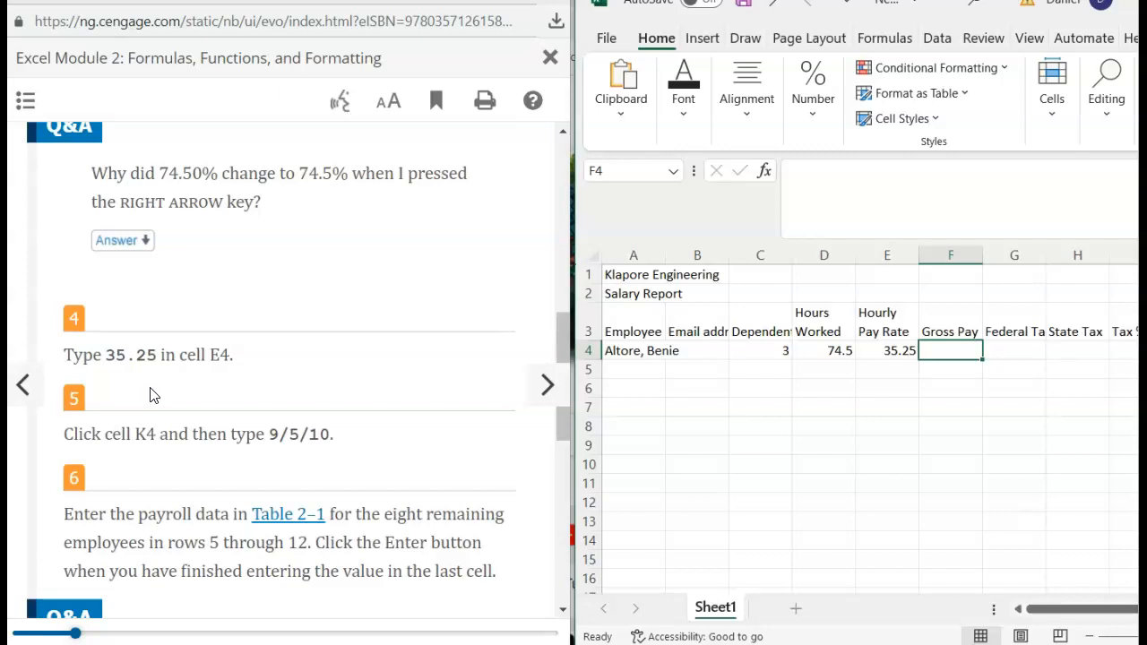
# - Enter the hire date 9/5/10 in K4
pyautogui.press('Right')
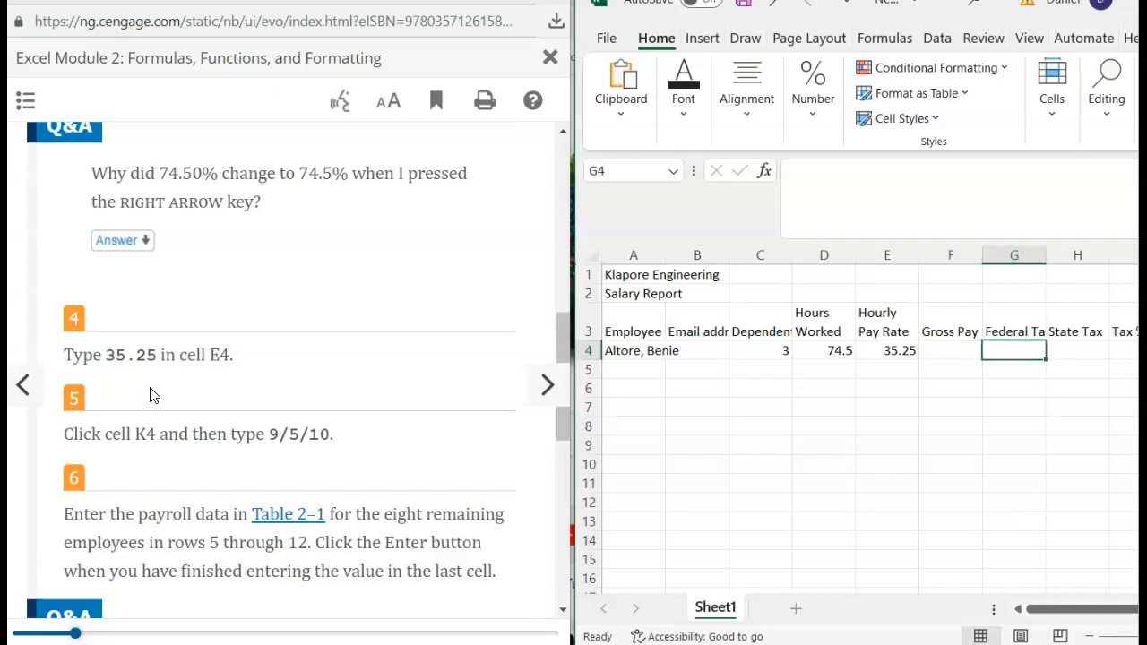
pyautogui.press('Right')
pyautogui.press('Right')
pyautogui.press('Right')
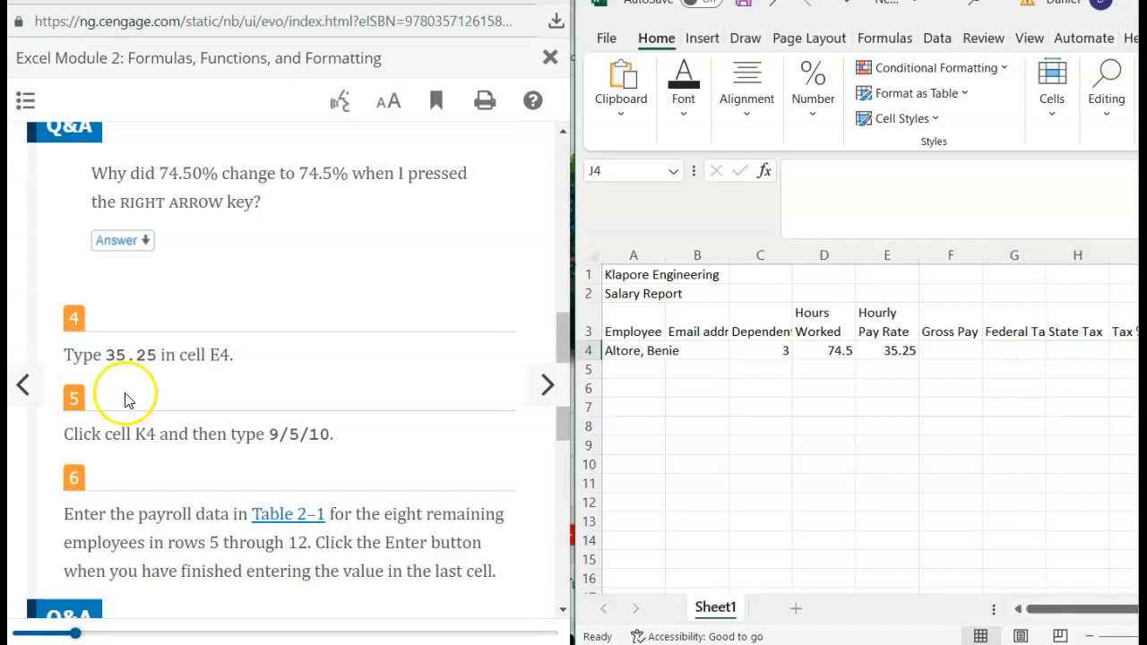
pyautogui.hscroll(4, 764, 472)
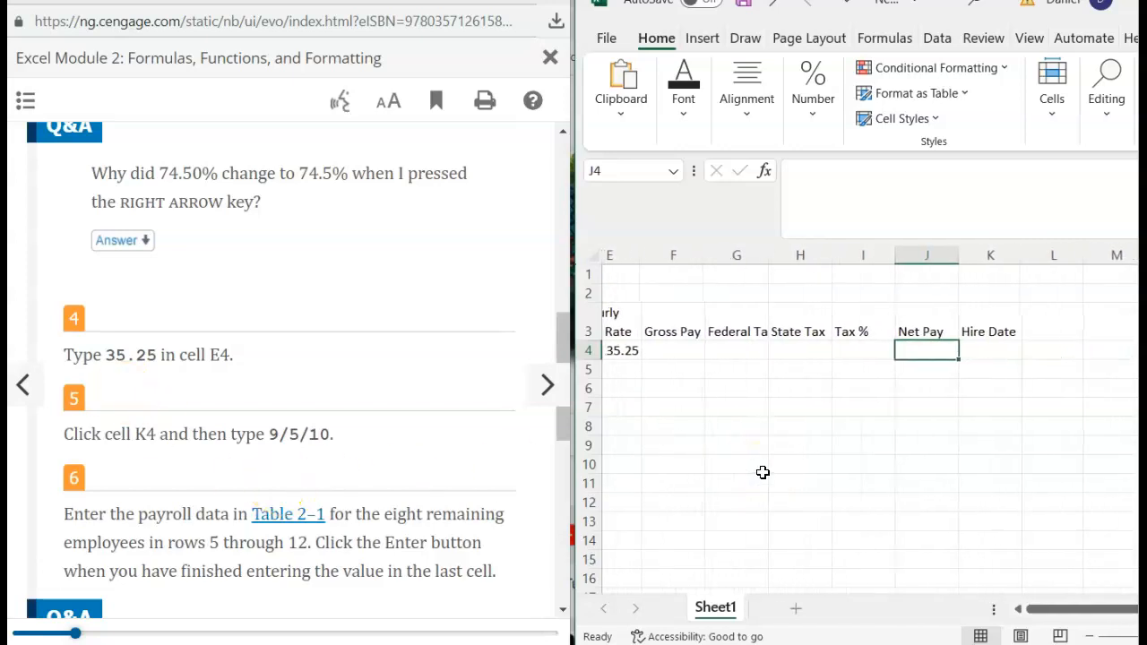
pyautogui.click(988, 351)
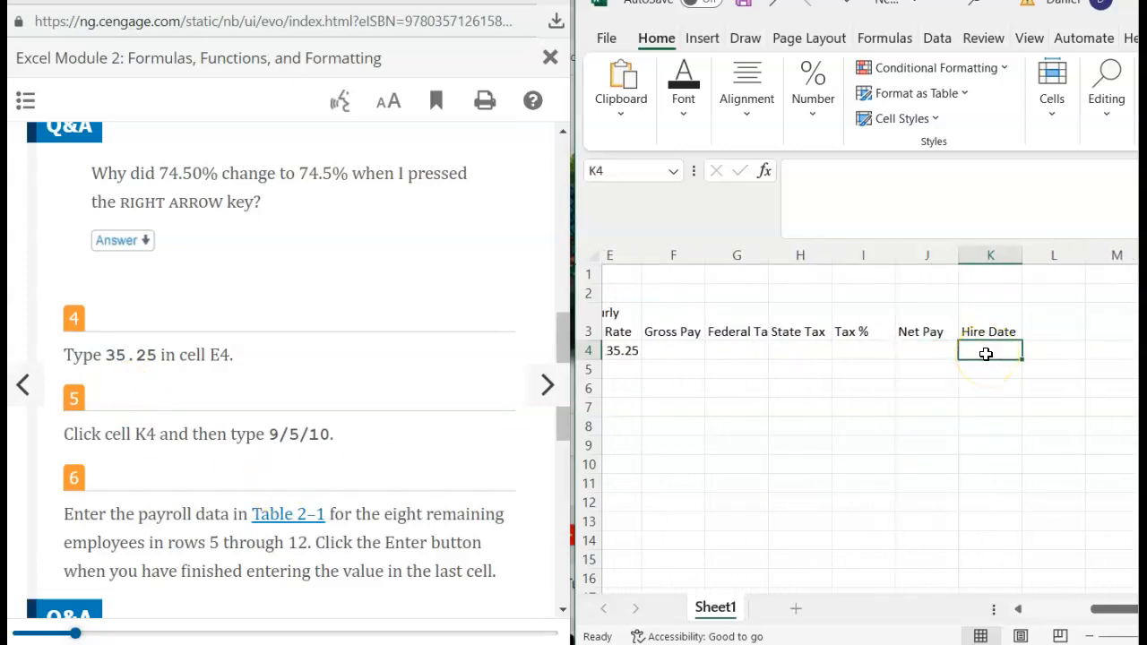
pyautogui.write('9/5/10')
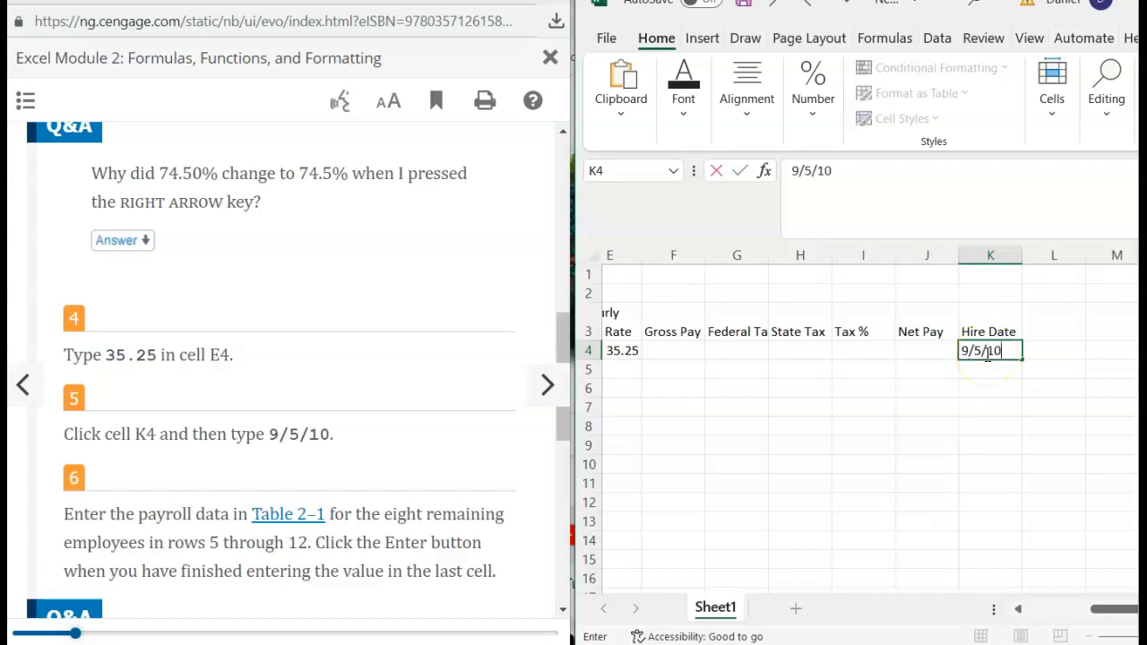
pyautogui.press('Return')
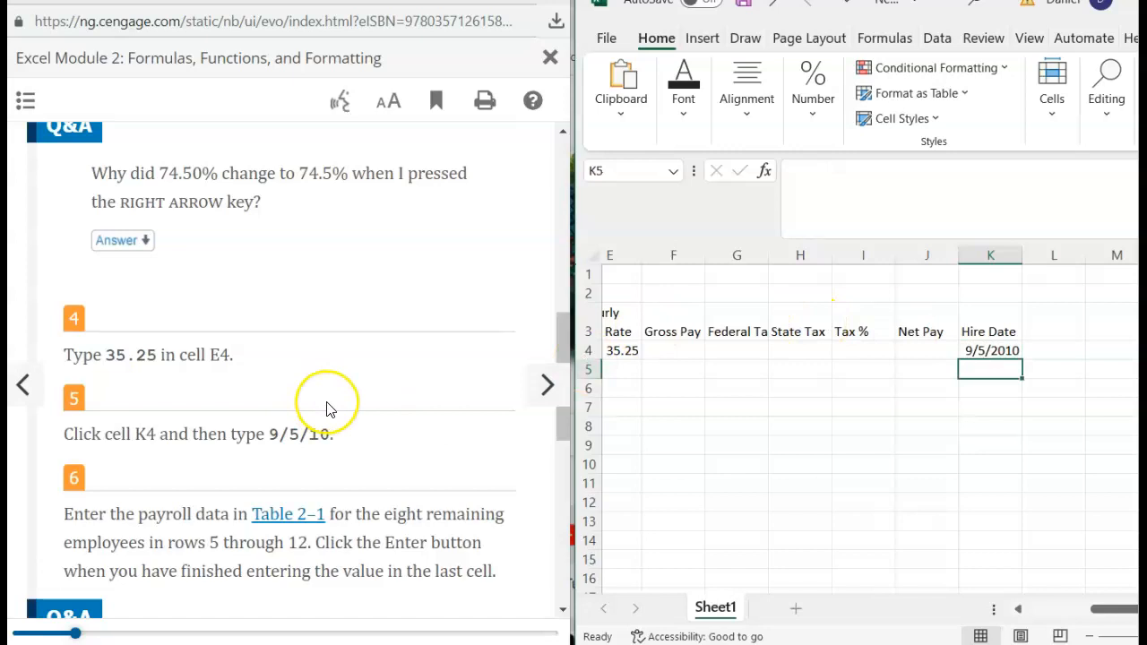
pyautogui.scroll(-2, 327, 408)
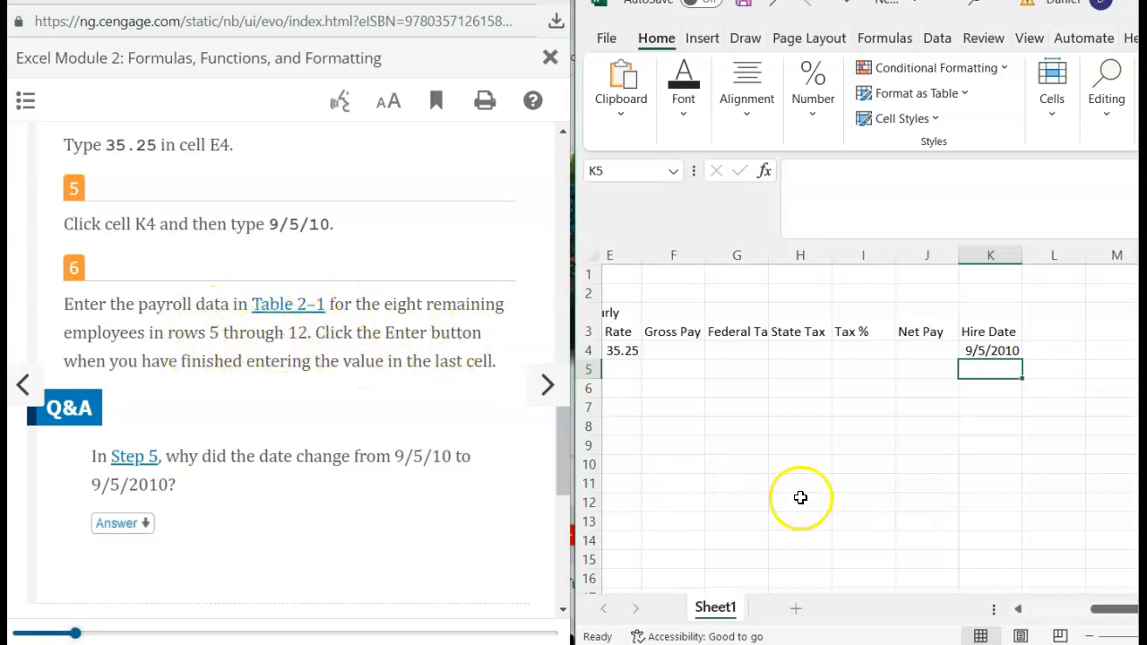
pyautogui.hscroll(-4, 800, 497)
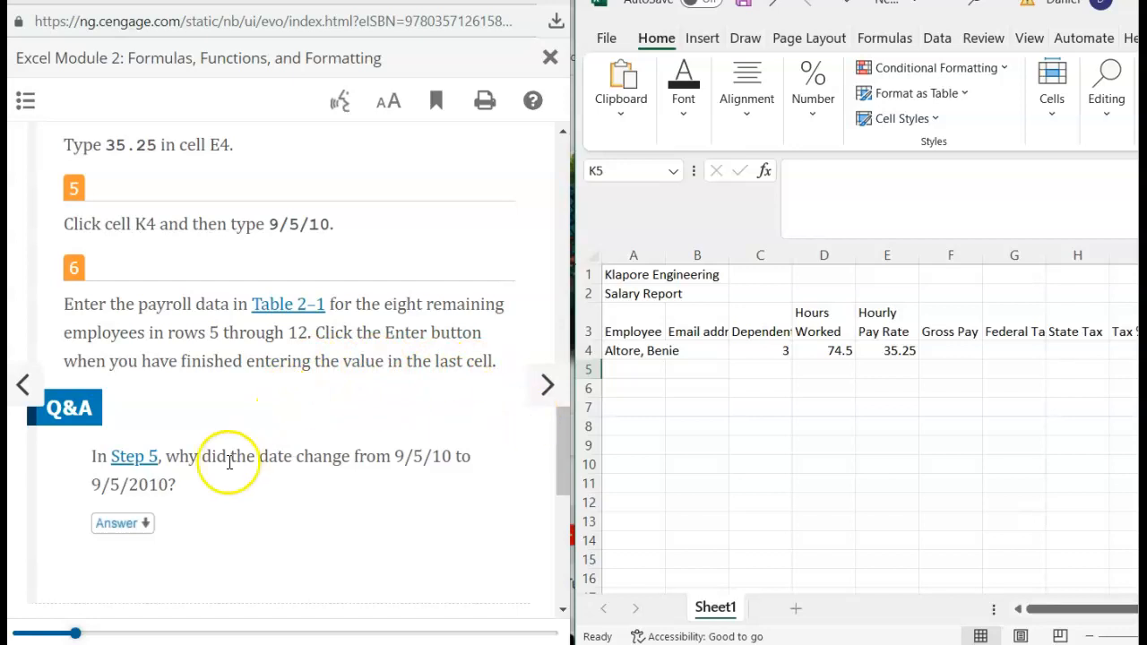
pyautogui.scroll(-2, 169, 413)
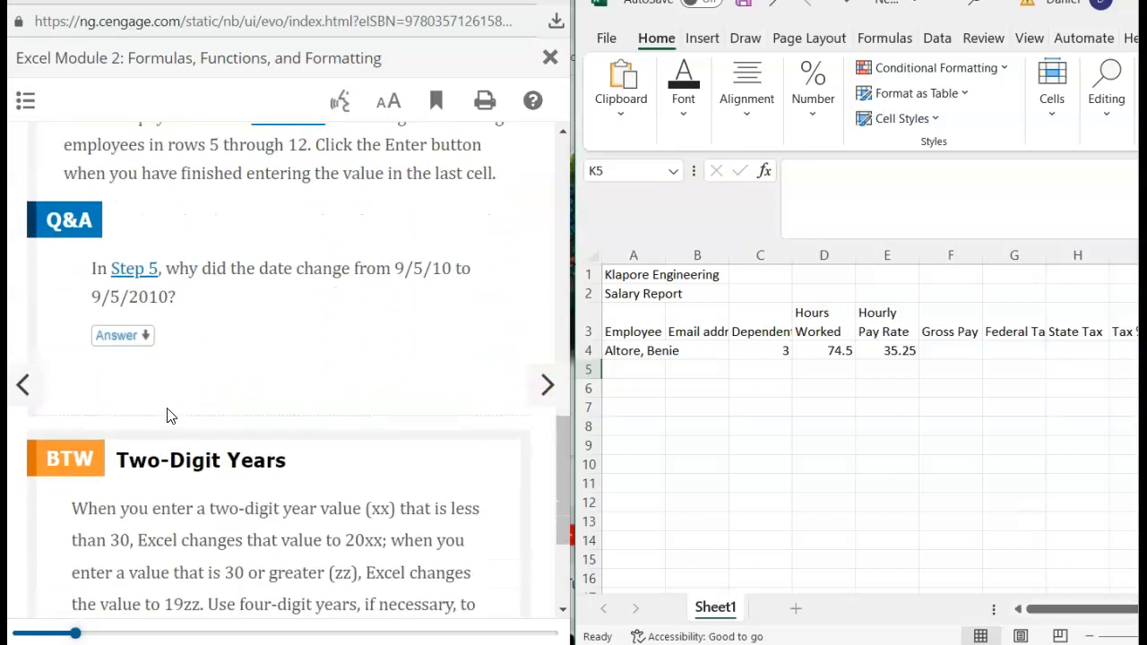
pyautogui.scroll(3, 169, 415)
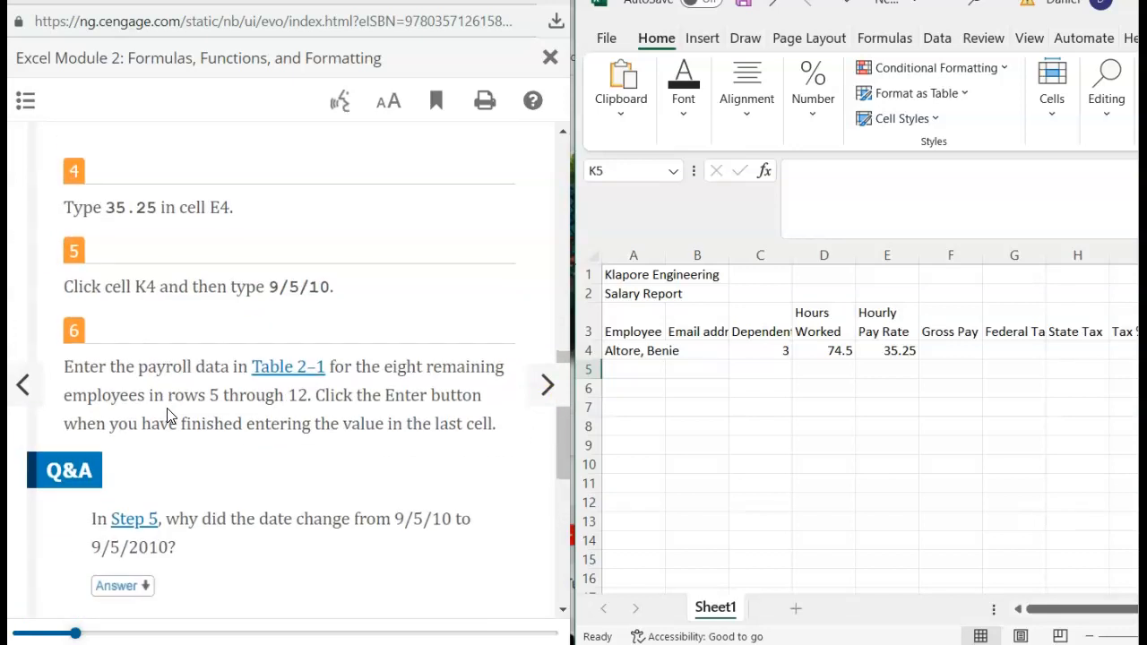
# - View the enlarged Table 2-1 of employee salary data, then close it
pyautogui.click(280, 366)
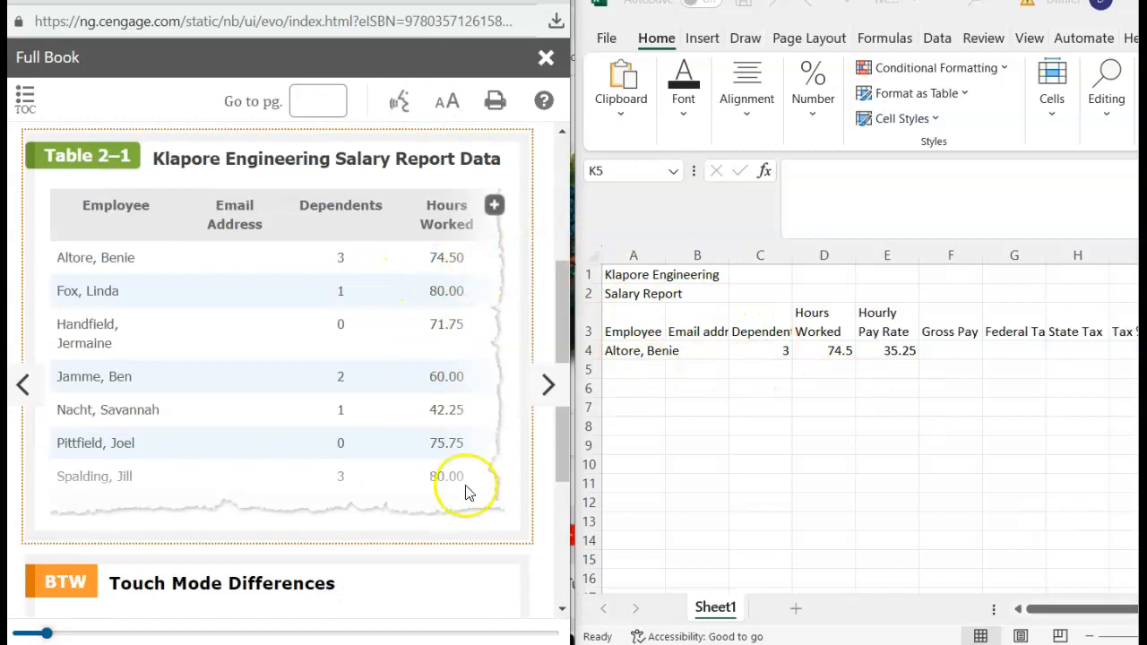
pyautogui.click(496, 204)
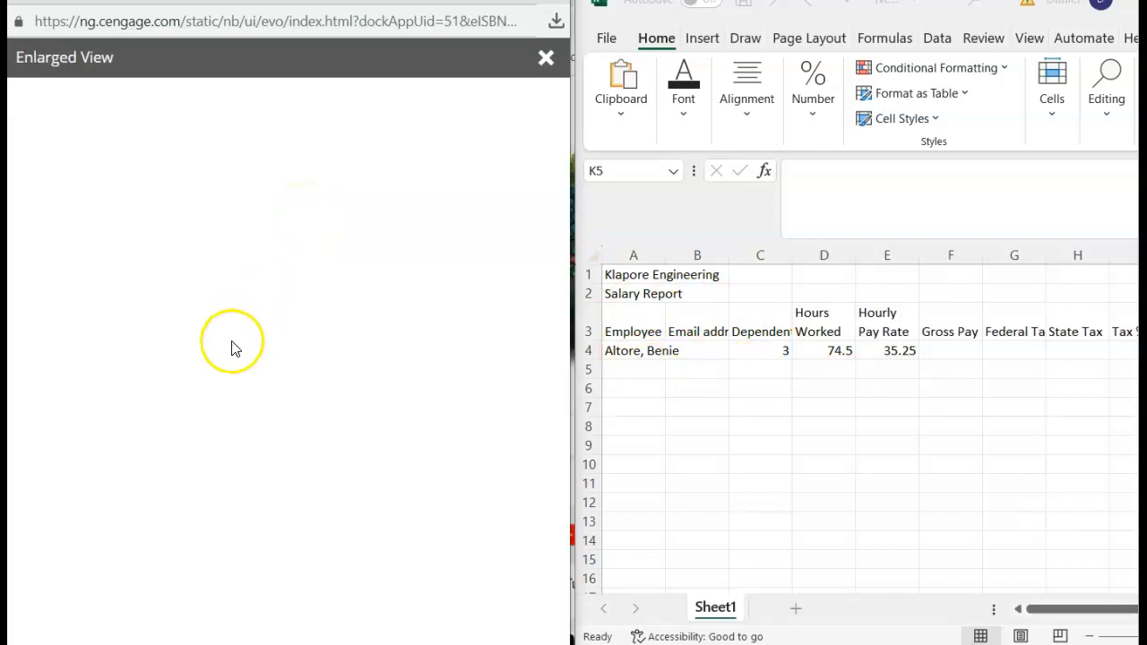
pyautogui.hscroll(5, 285, 406)
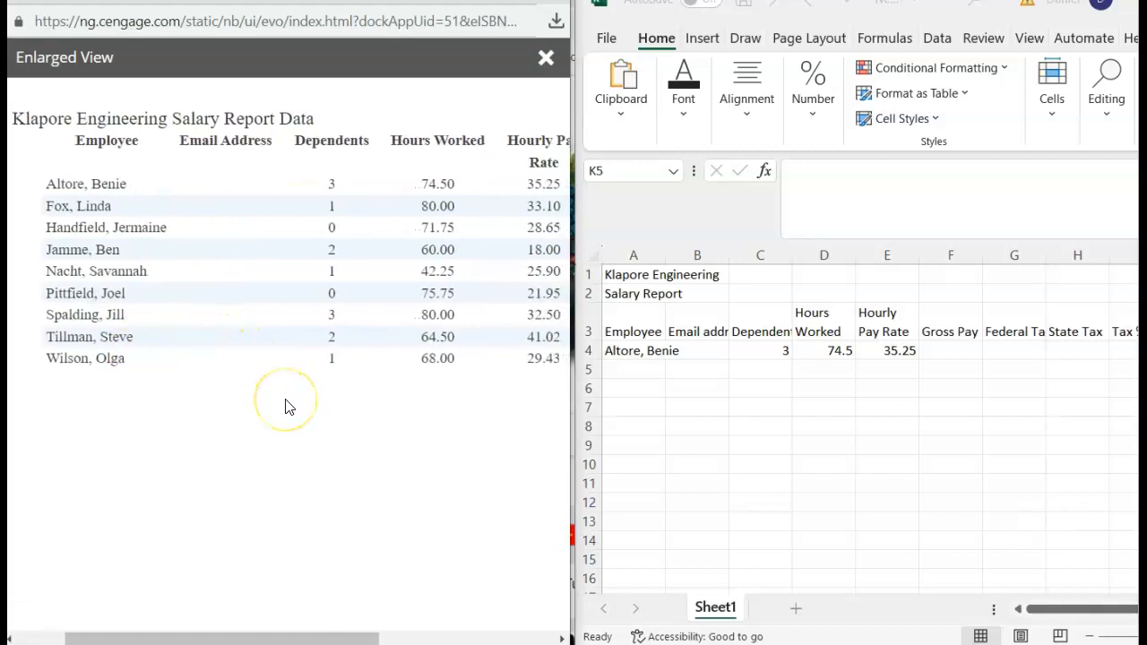
pyautogui.hscroll(1, 285, 406)
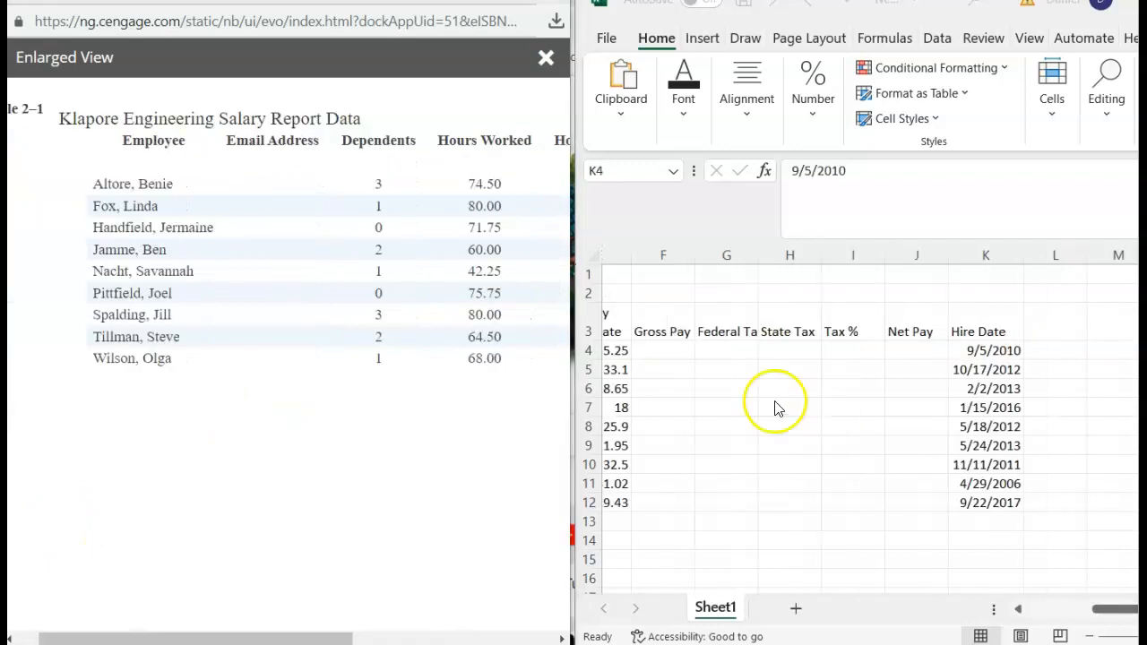
pyautogui.hscroll(-4, 776, 407)
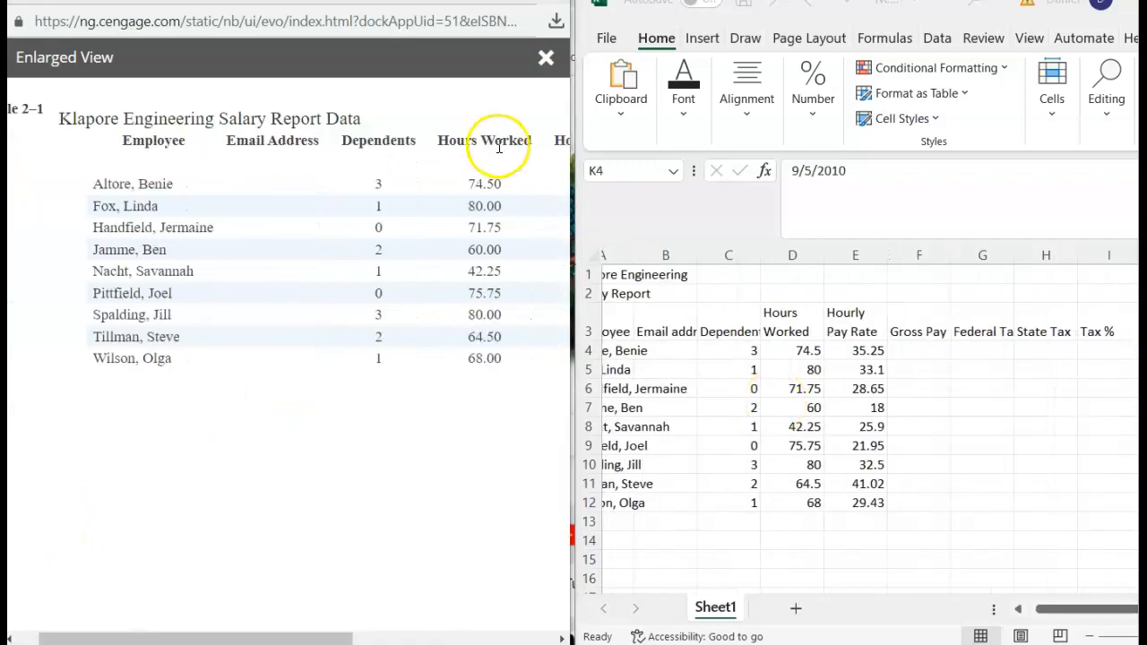
pyautogui.click(544, 58)
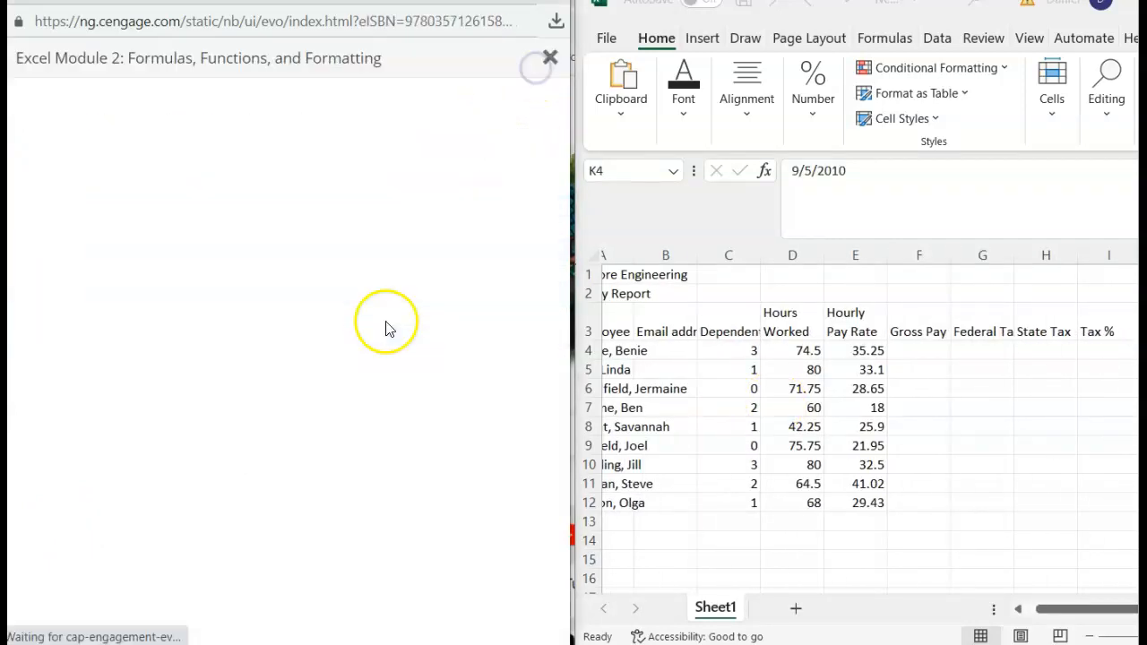
pyautogui.scroll(-4, 336, 424)
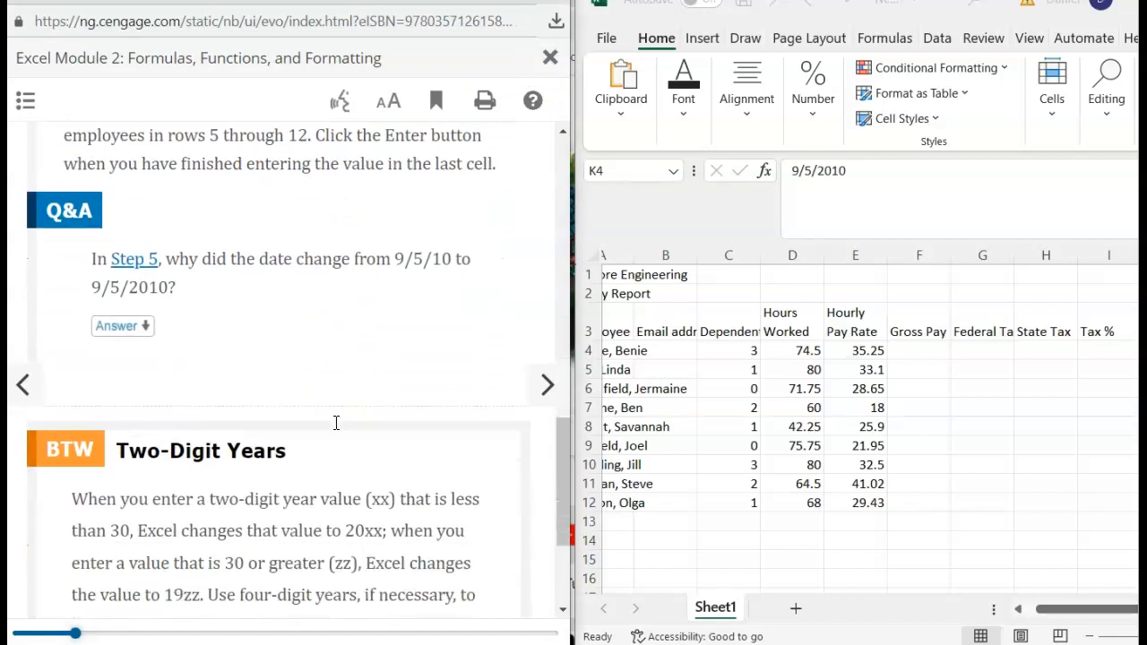
pyautogui.scroll(-3, 336, 429)
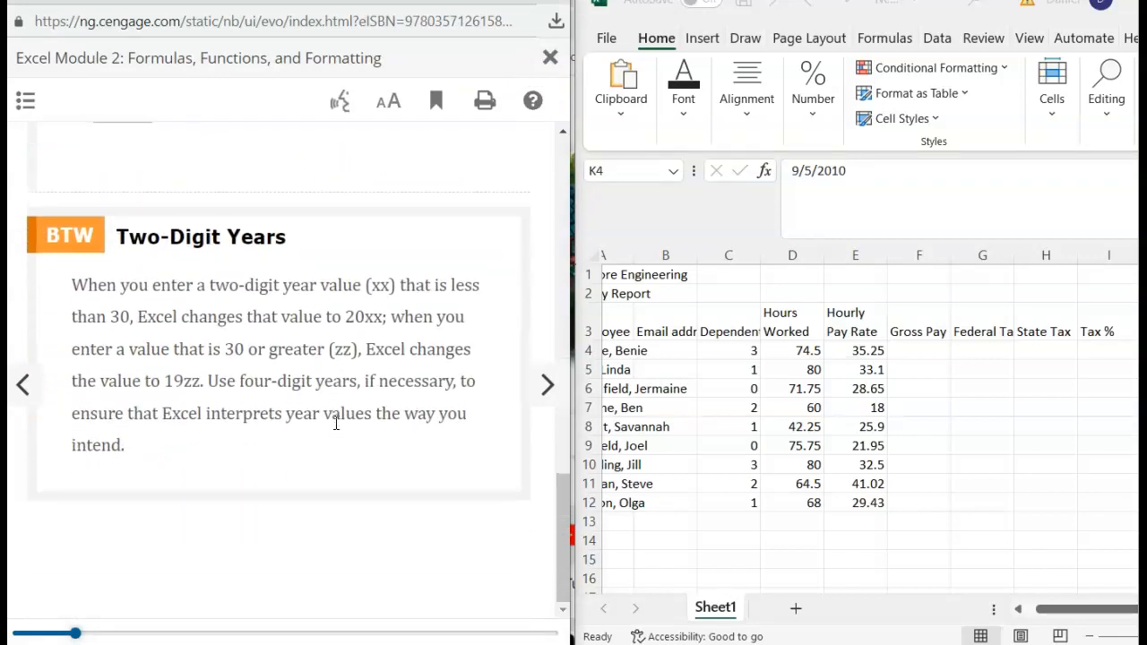
pyautogui.click(548, 395)
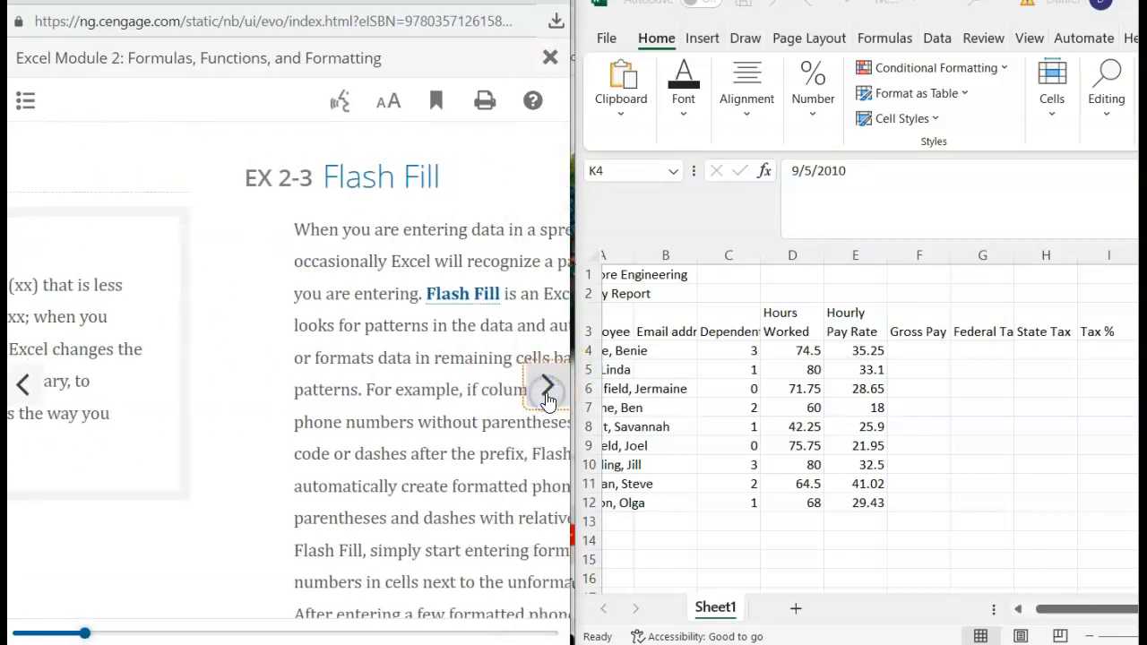
pyautogui.scroll(-7, 372, 383)
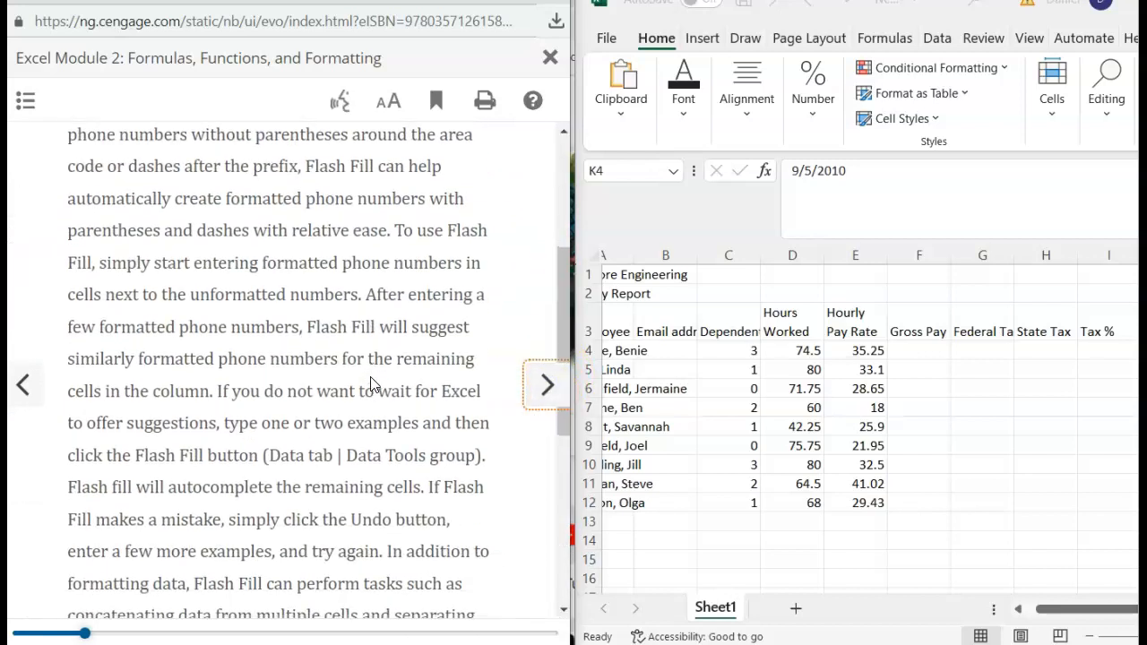
pyautogui.click(537, 403)
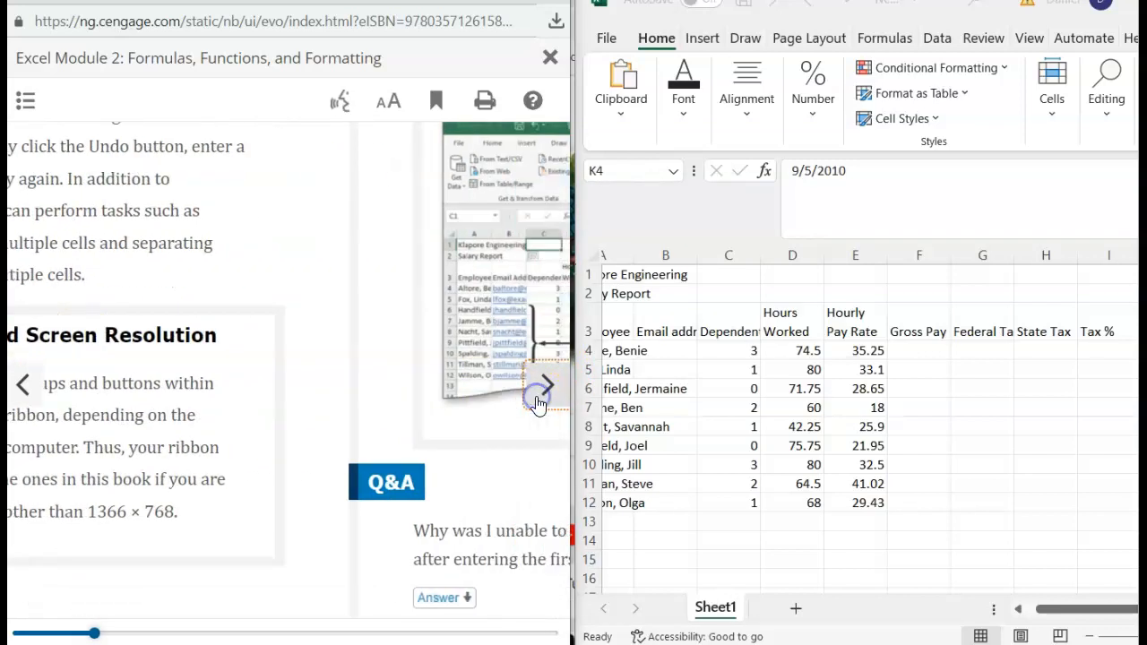
pyautogui.scroll(-3, 323, 322)
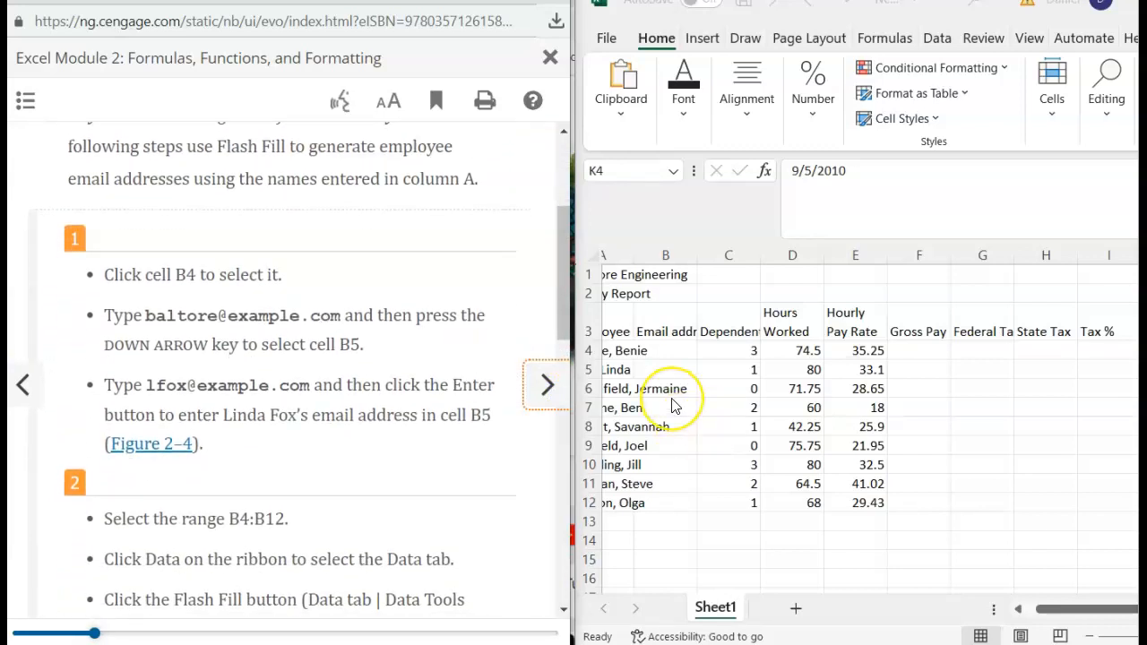
pyautogui.hscroll(-1, 675, 403)
# - Type sample email addresses for the first two employees in B4 and B5
pyautogui.click(698, 351)
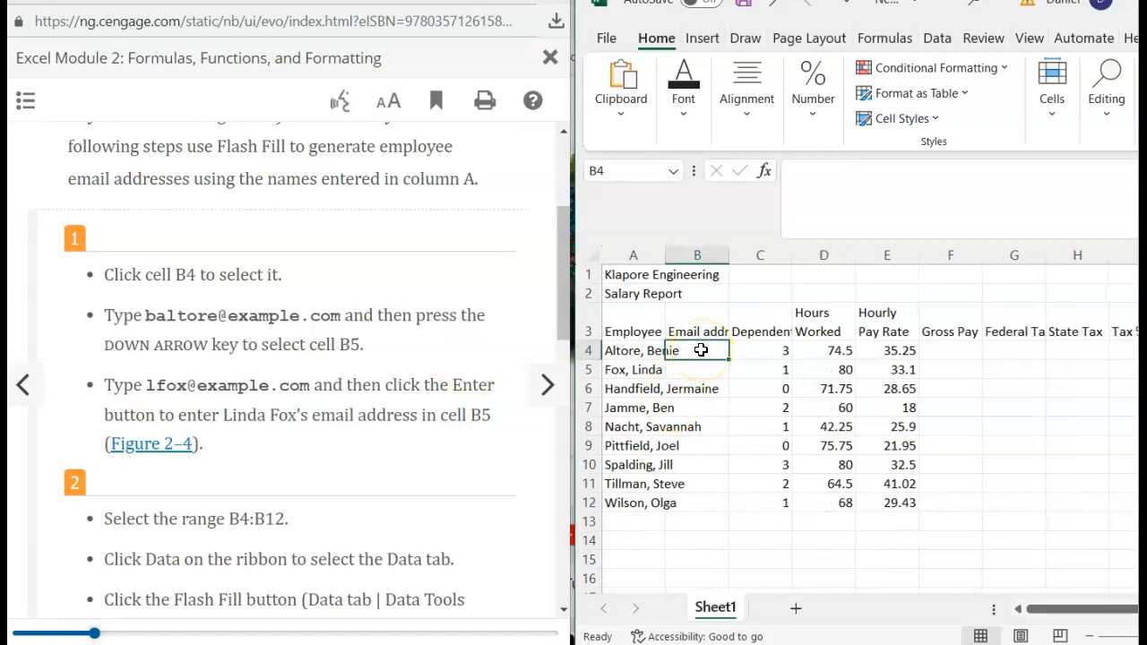
pyautogui.write('baltmore@example.com')
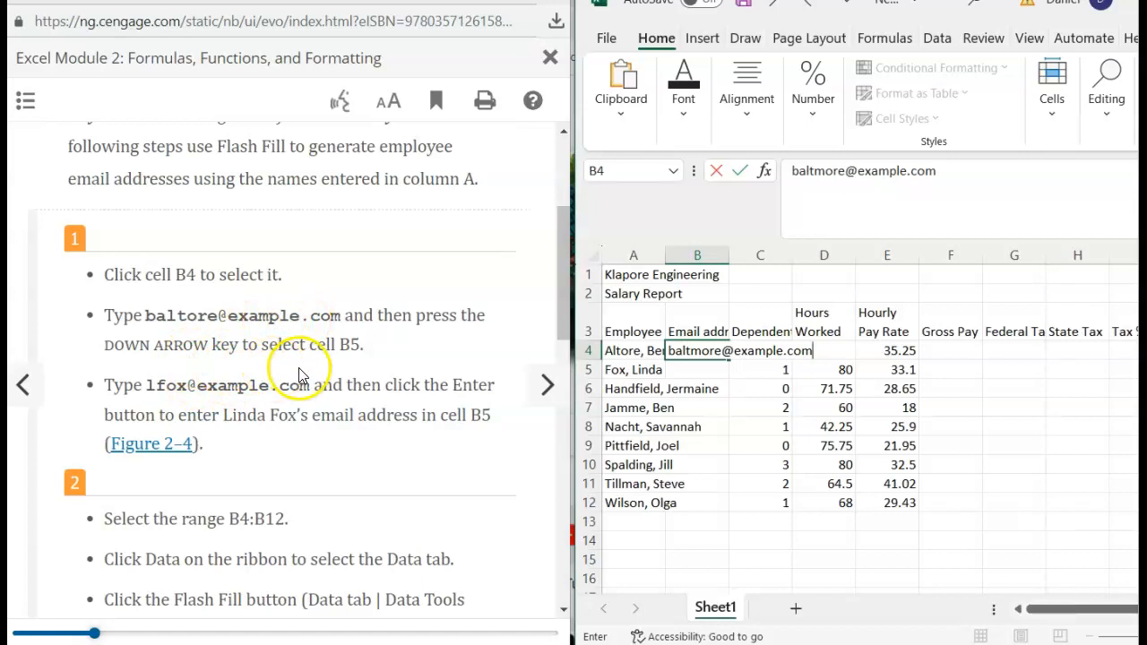
pyautogui.press('Down')
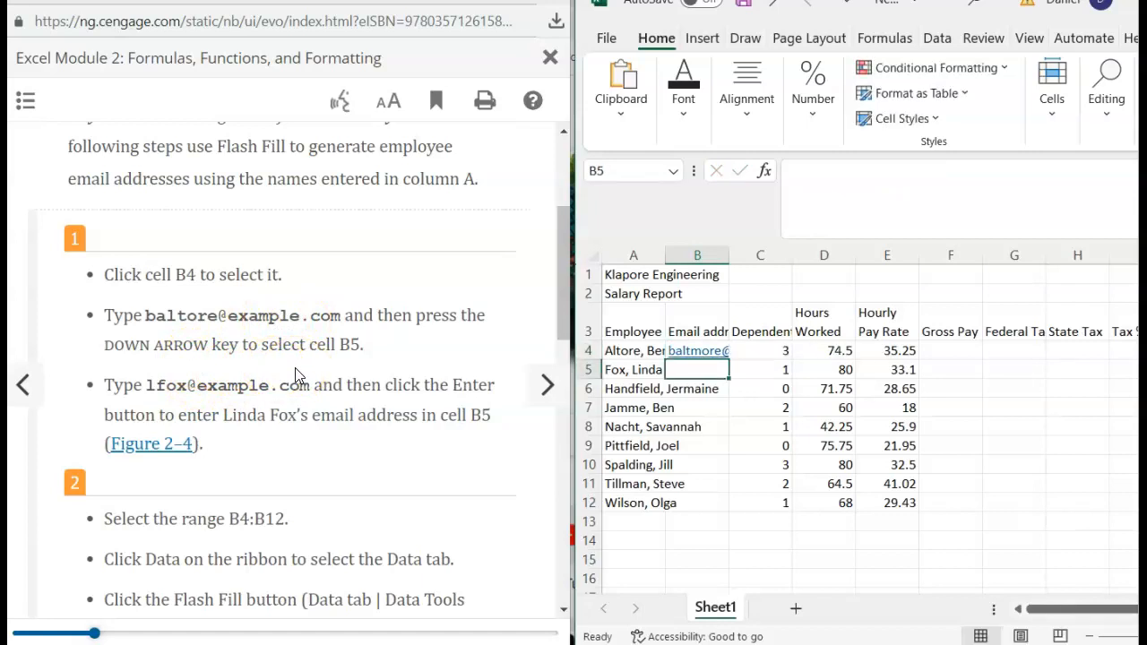
pyautogui.write('lfox@example.com')
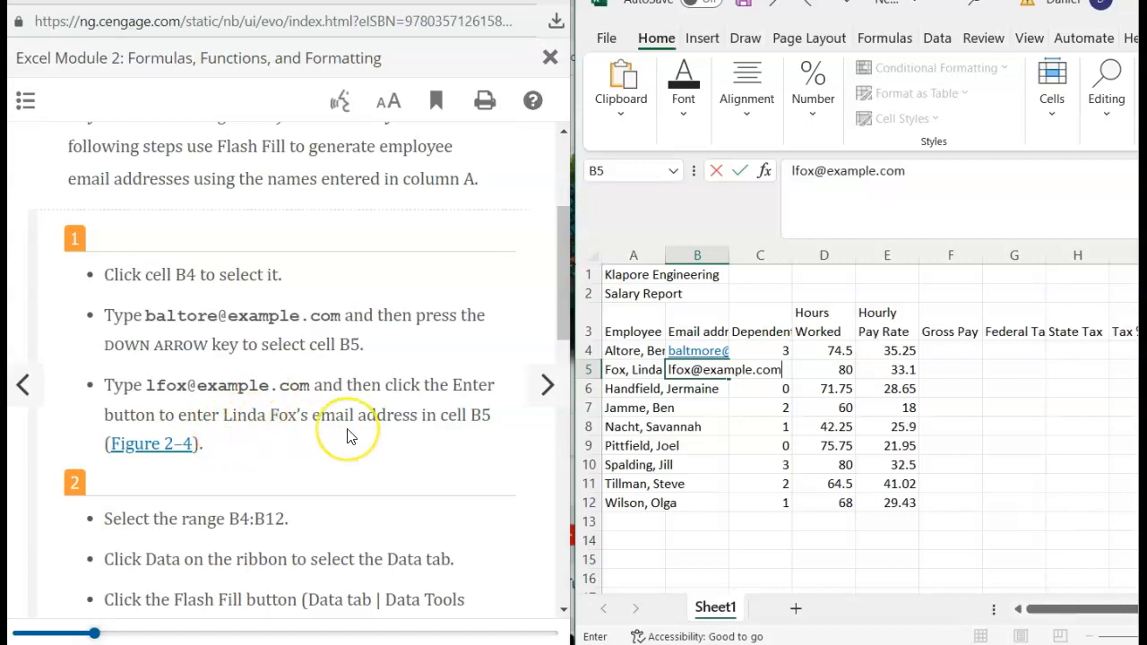
pyautogui.press('Return')
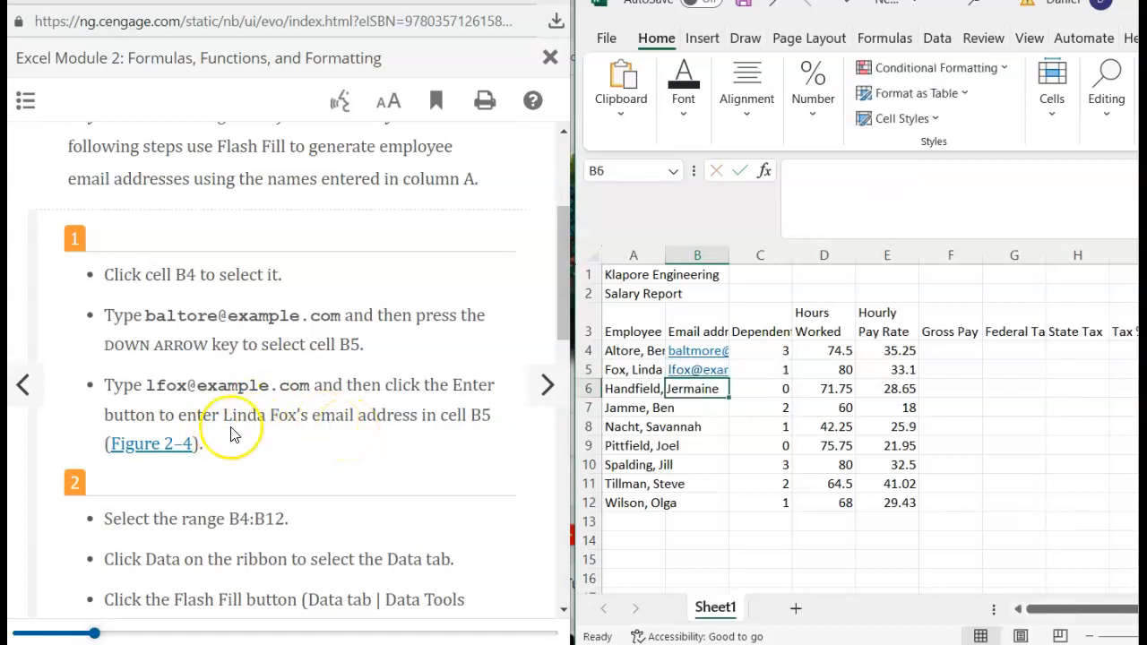
pyautogui.scroll(-1, 230, 435)
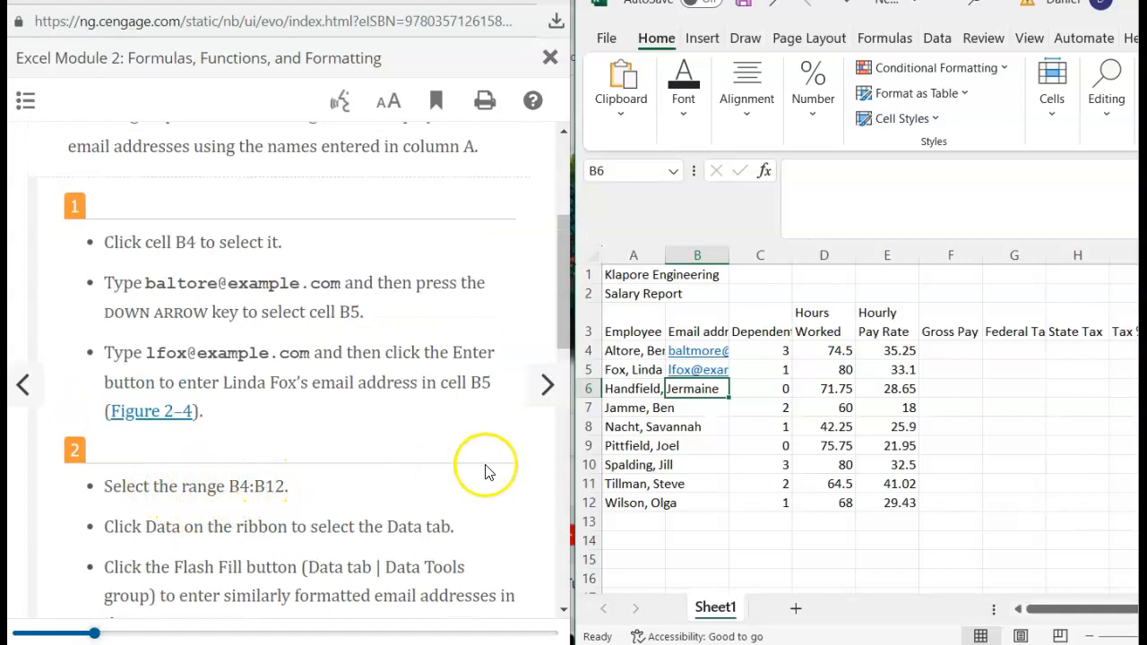
# - Select the email cells B4 through B12, dismissing the link prompt
pyautogui.click(683, 353)
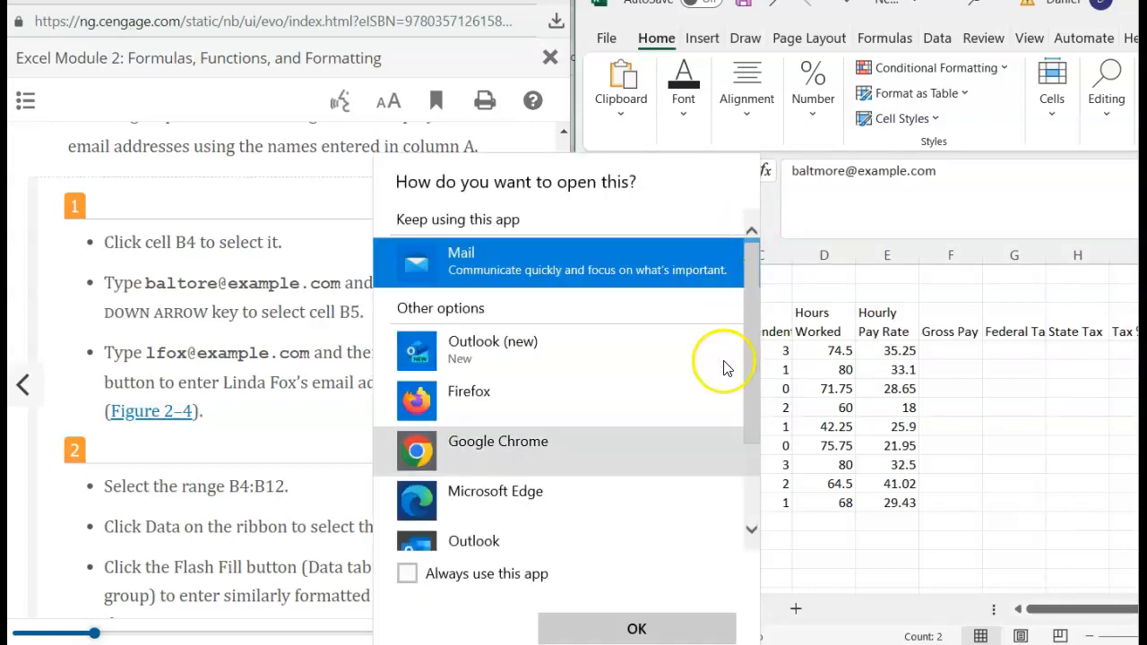
pyautogui.click(812, 573)
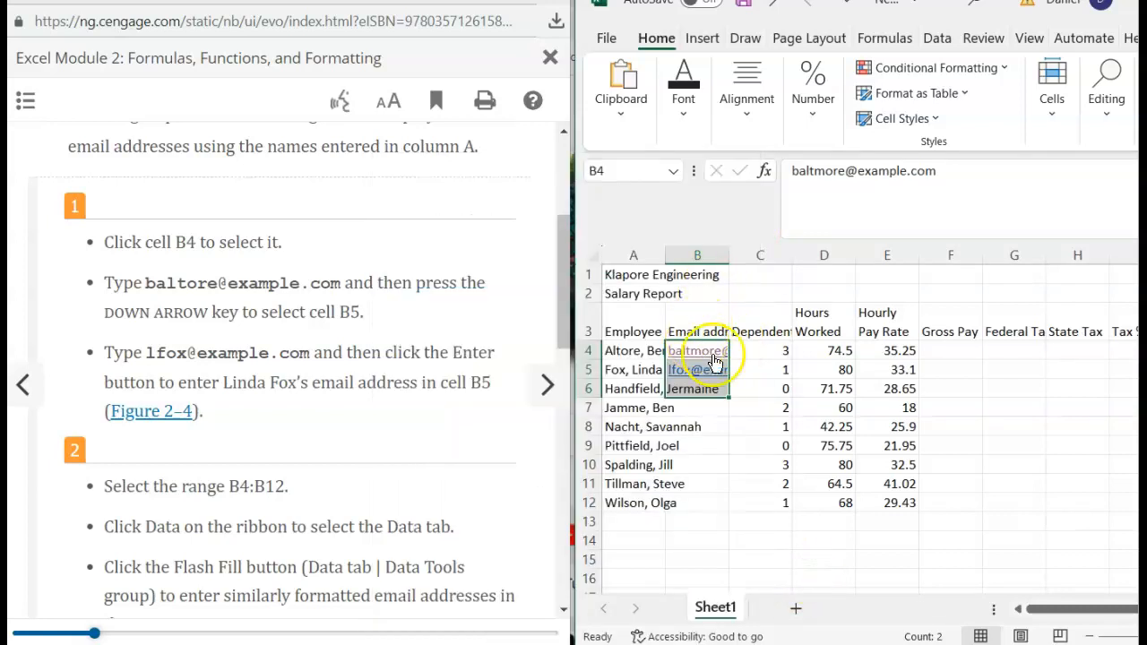
pyautogui.click(751, 348)
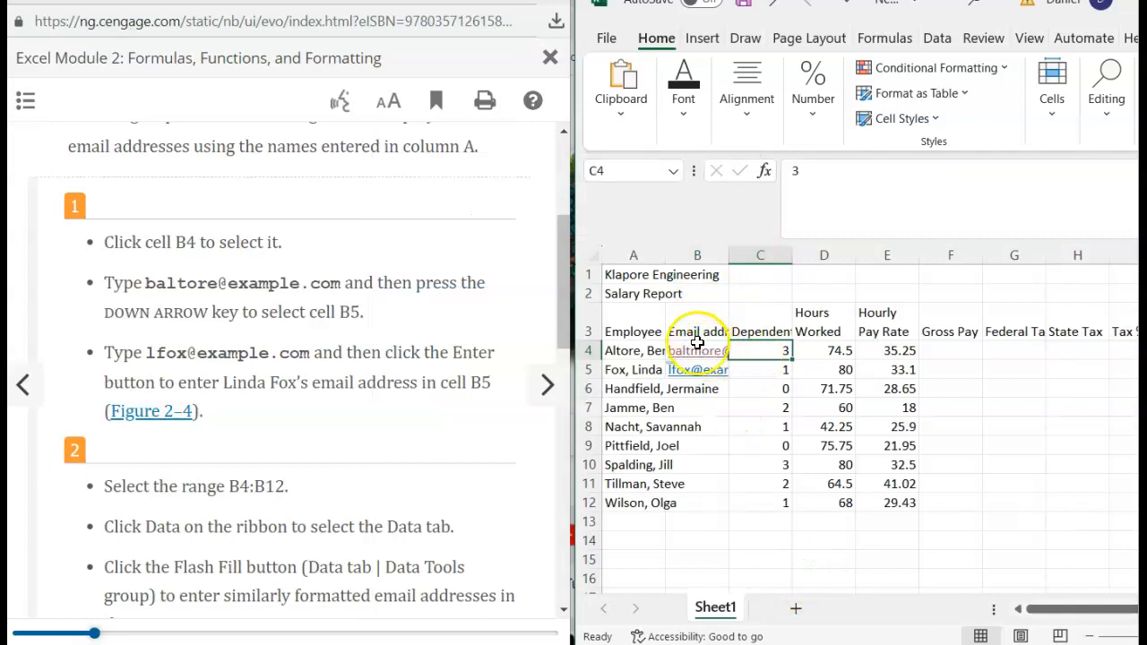
pyautogui.moveTo(695, 351); pyautogui.dragTo(693, 498)
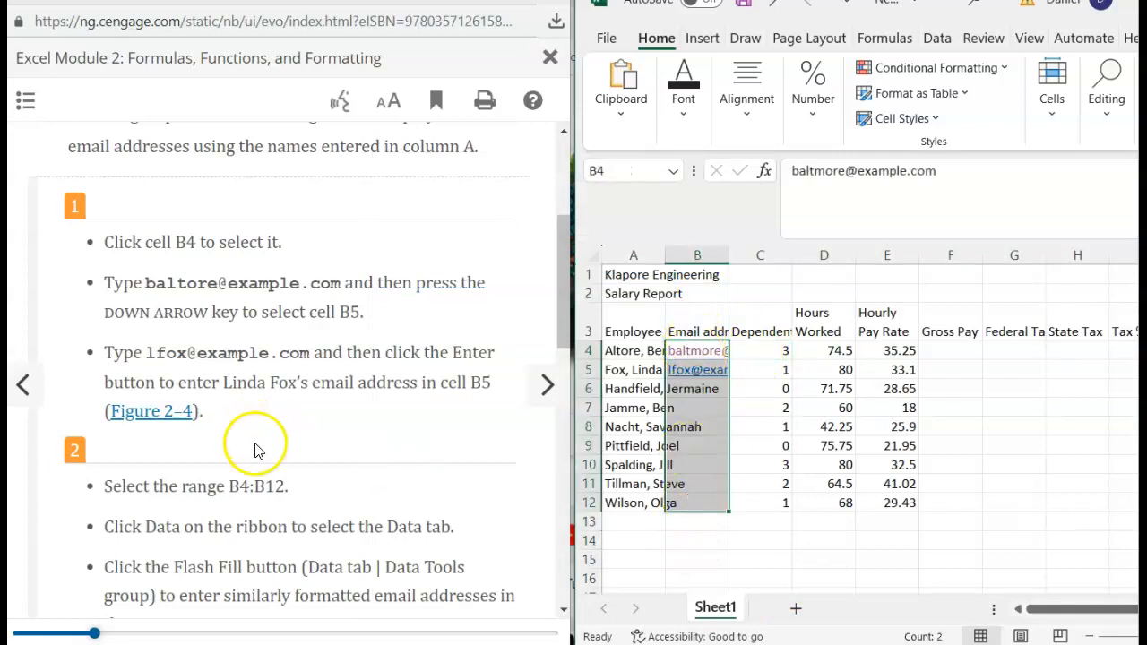
pyautogui.scroll(-1, 258, 455)
pyautogui.scroll(-3, 257, 455)
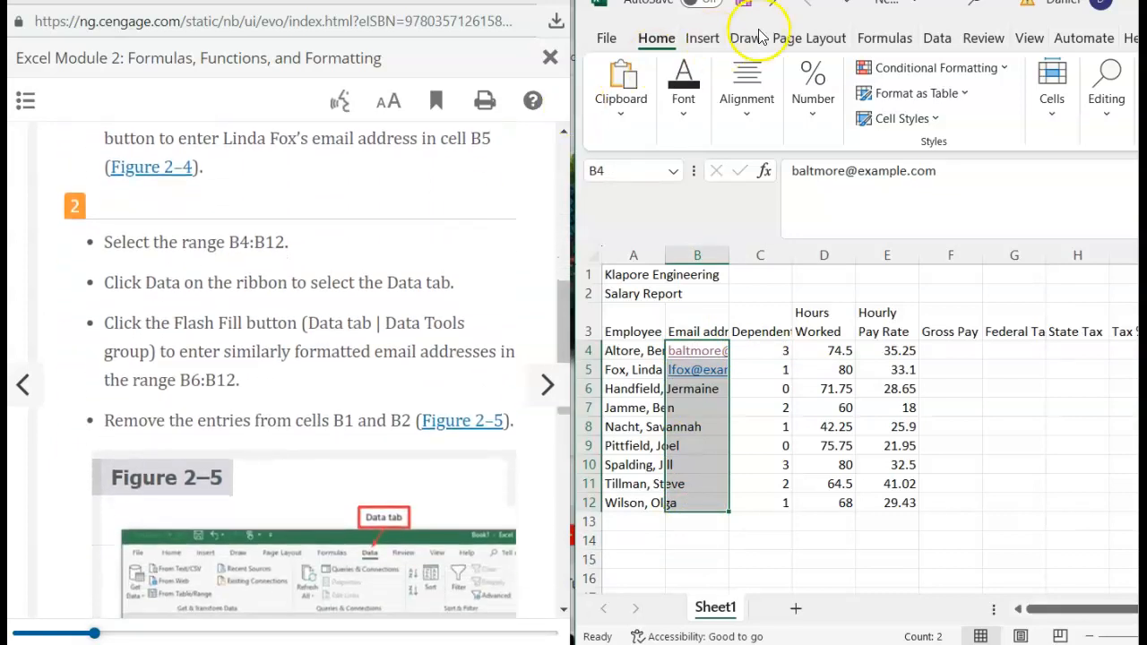
# - Run Flash Fill from the Data tab to fill B6:B12 with matching addresses
pyautogui.click(938, 39)
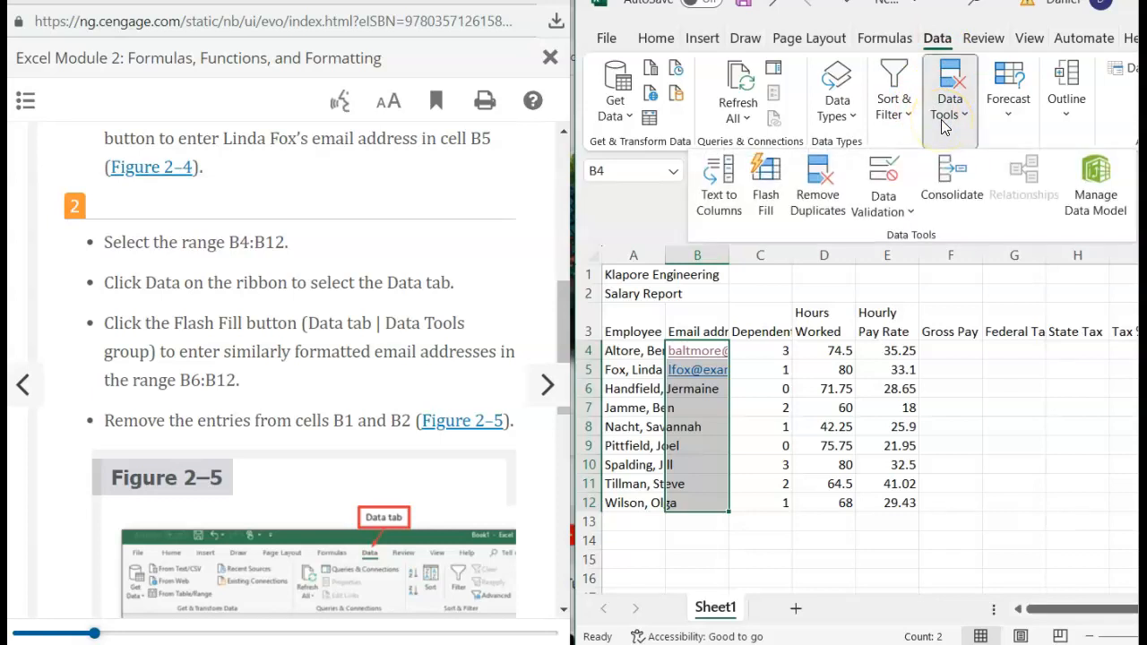
pyautogui.click(776, 197)
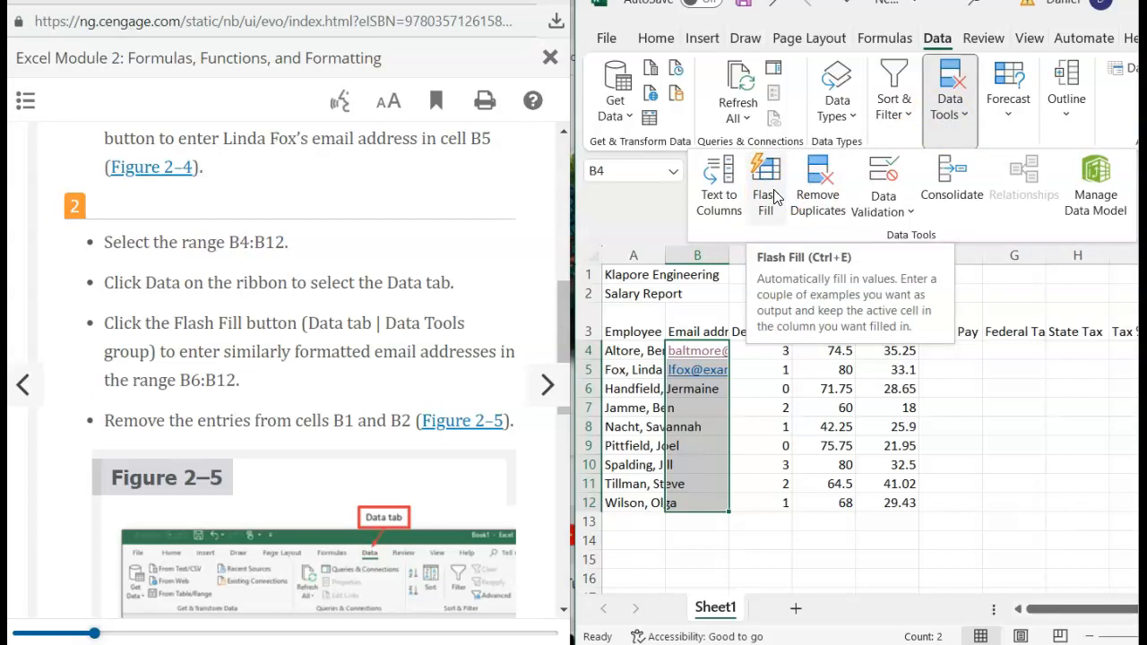
pyautogui.click(777, 197)
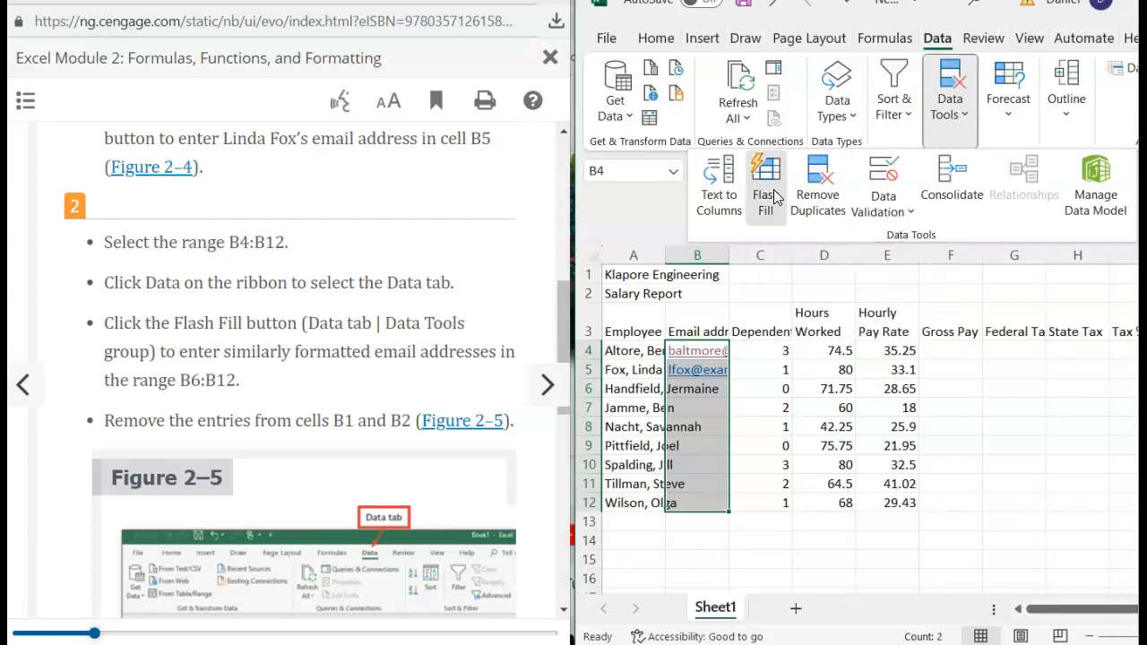
pyautogui.click(454, 374)
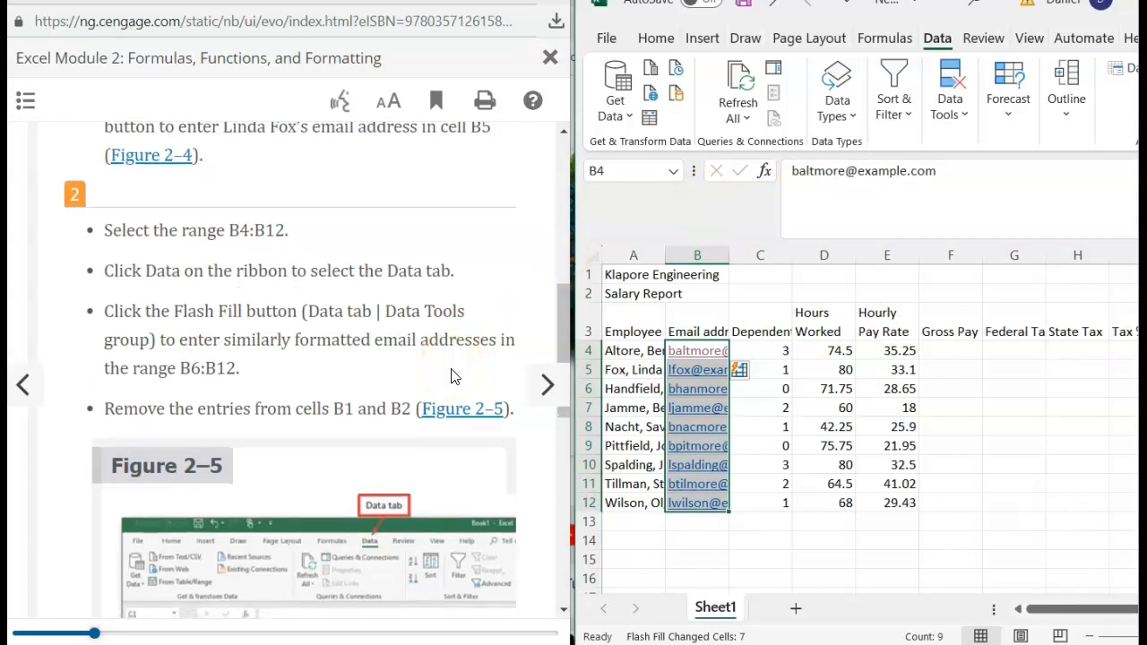
pyautogui.scroll(-1, 453, 375)
pyautogui.scroll(-2, 452, 374)
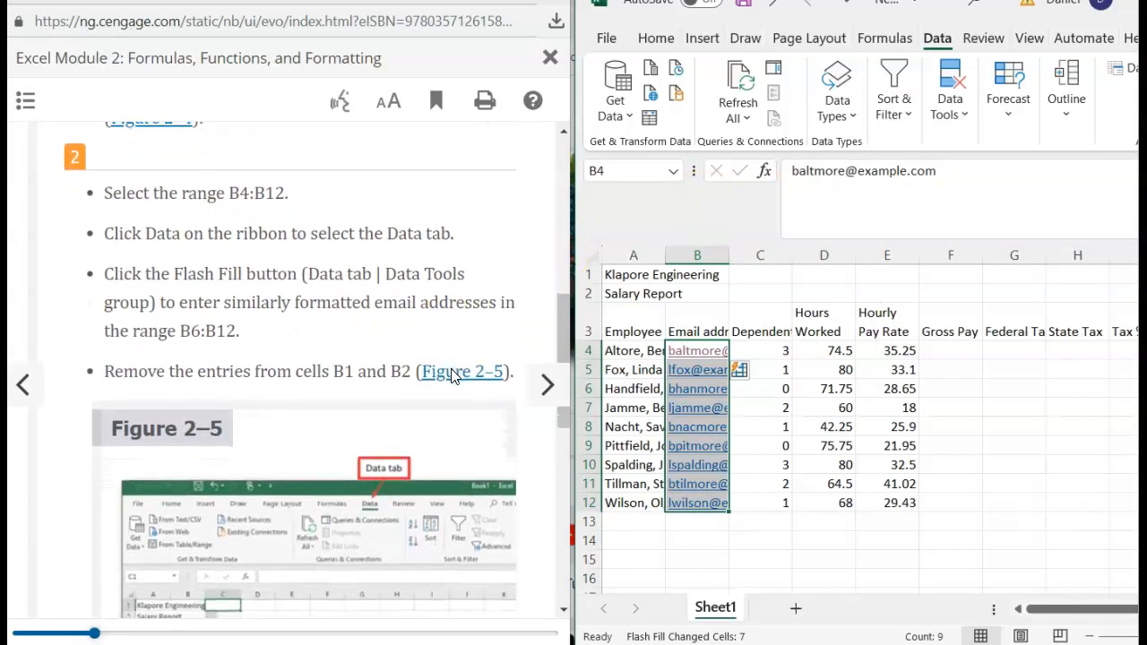
pyautogui.scroll(-4, 452, 376)
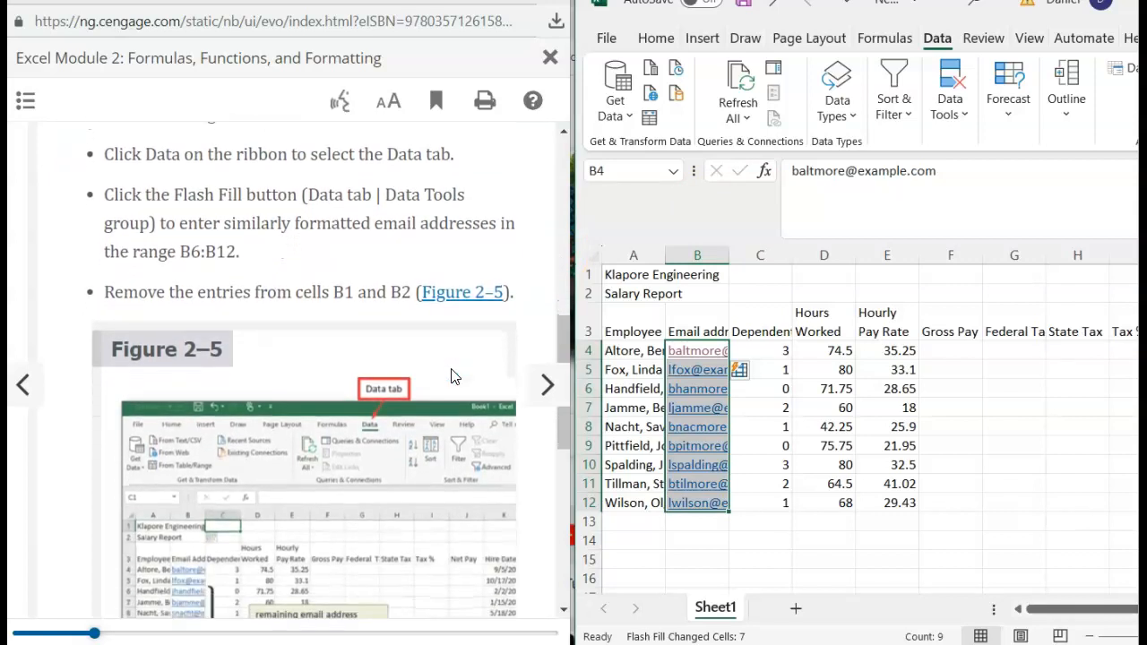
pyautogui.scroll(-3, 452, 377)
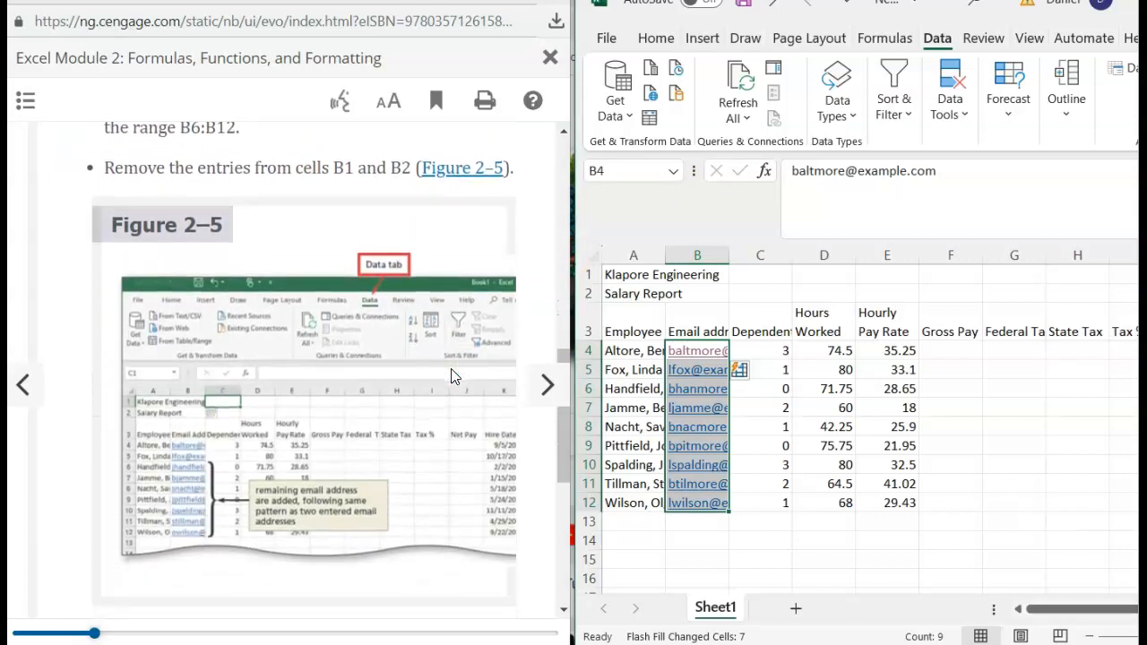
pyautogui.scroll(-1, 452, 375)
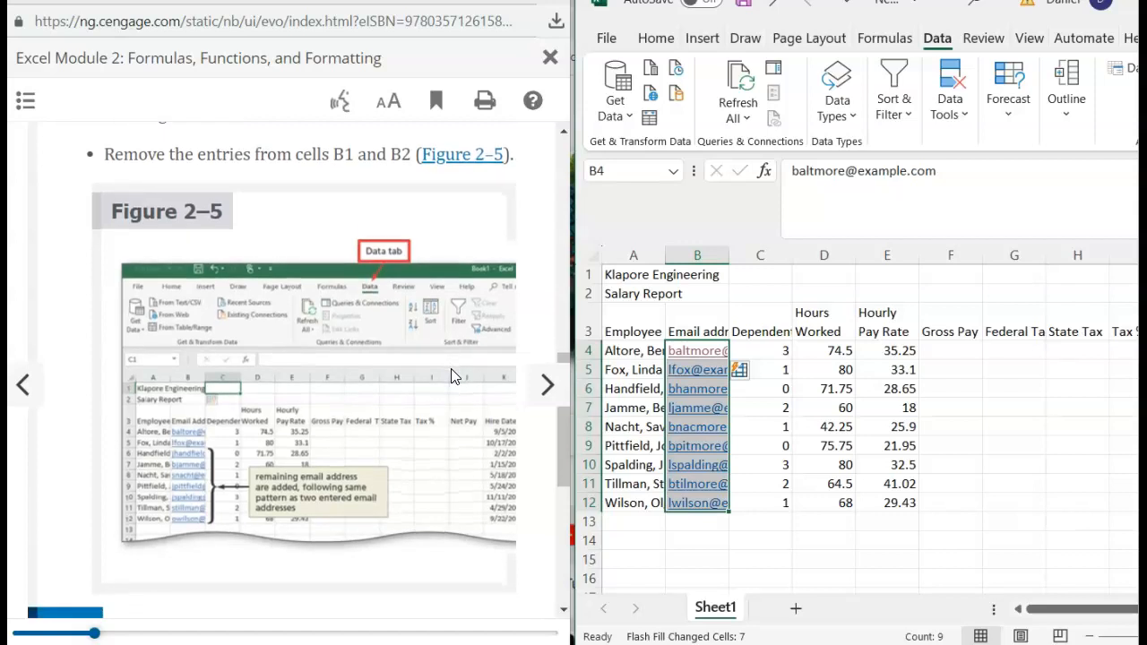
pyautogui.scroll(-6, 453, 377)
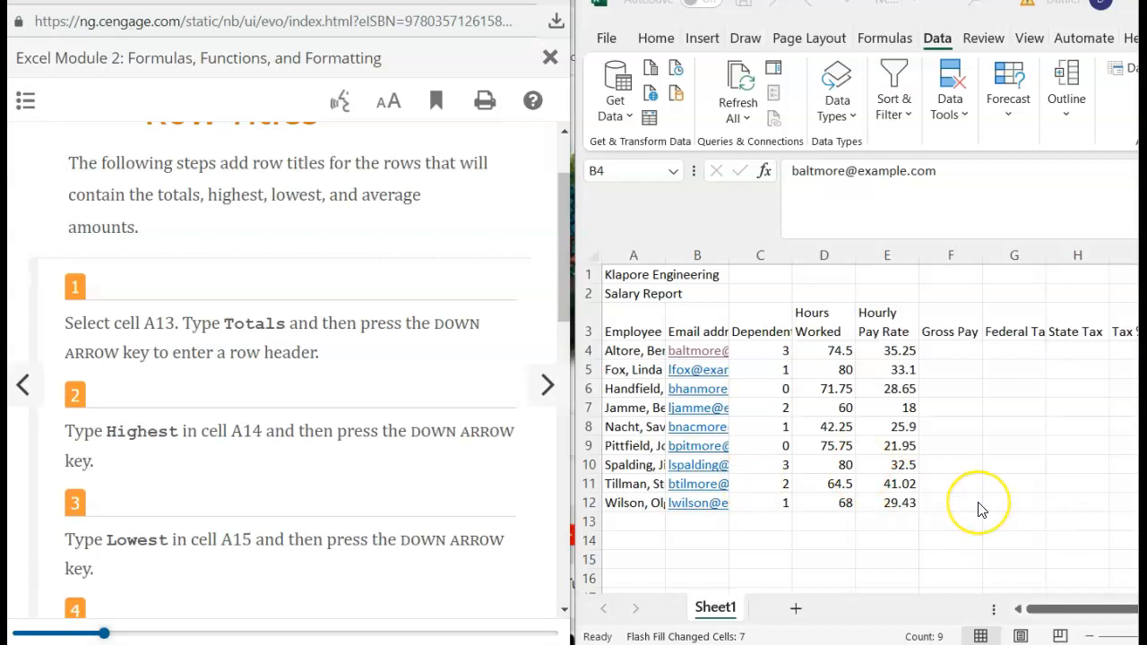
# - Type the row titles Totals, Highest, Lowest and Average down cells A13 to A16
pyautogui.hscroll(1, 978, 507)
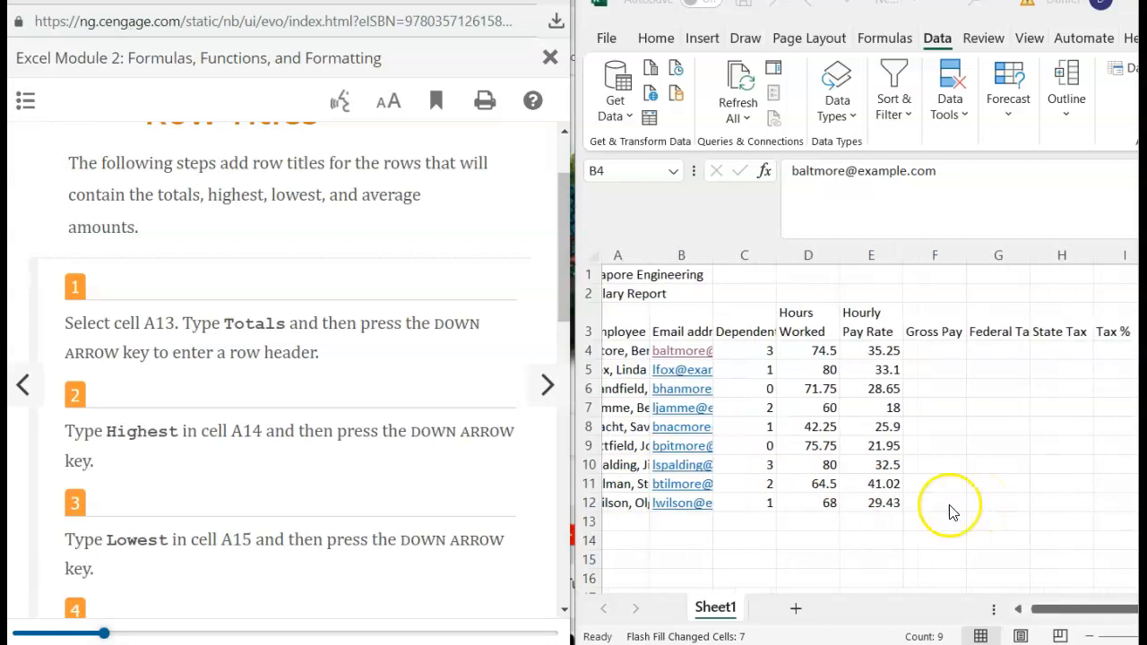
pyautogui.click(626, 521)
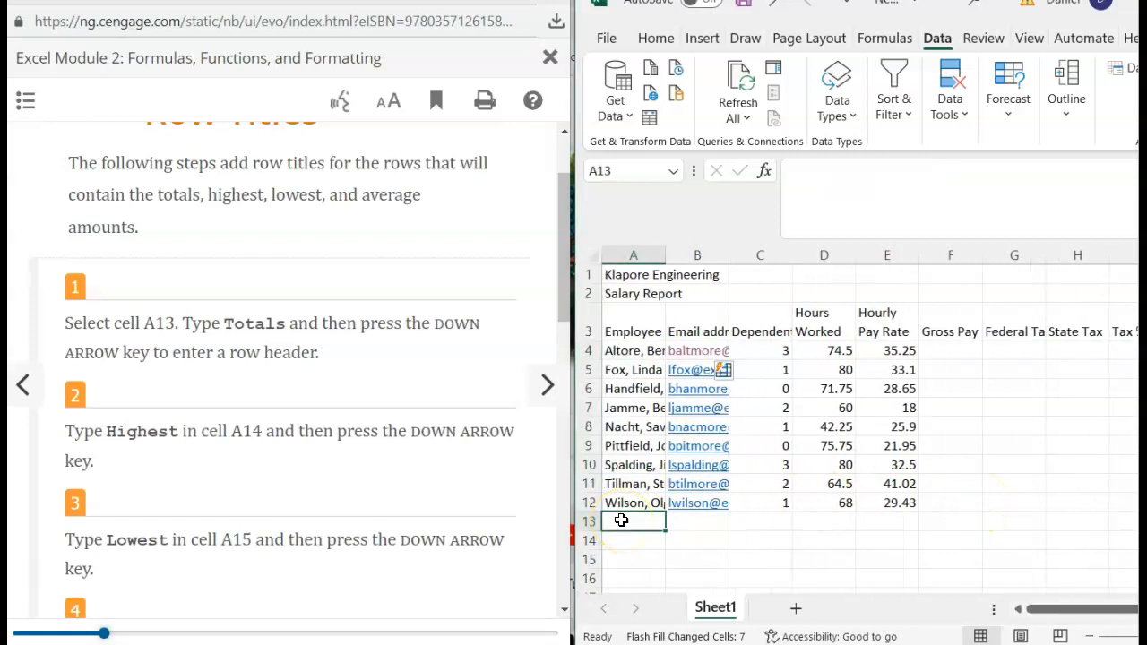
pyautogui.write('Totals')
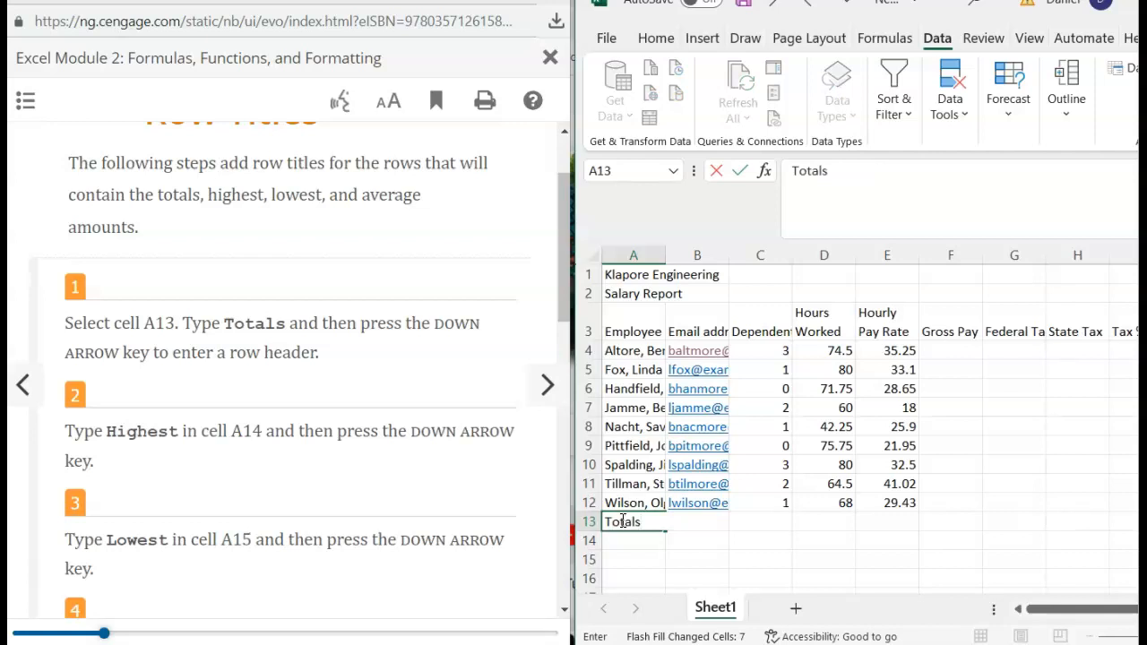
pyautogui.press('Down')
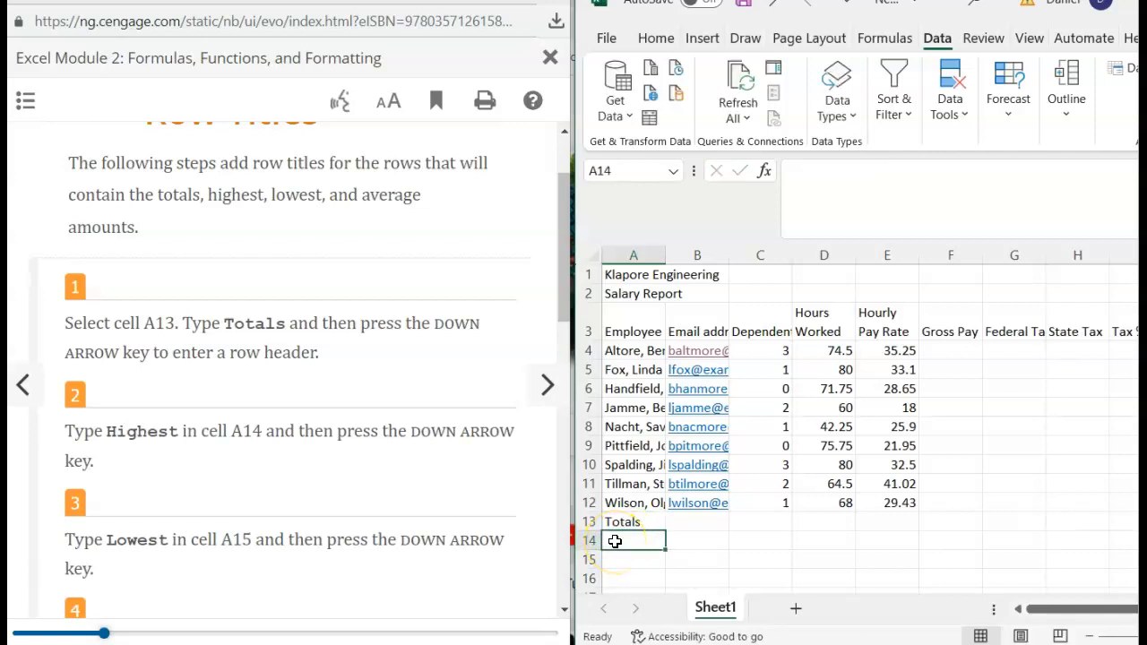
pyautogui.write('Highest')
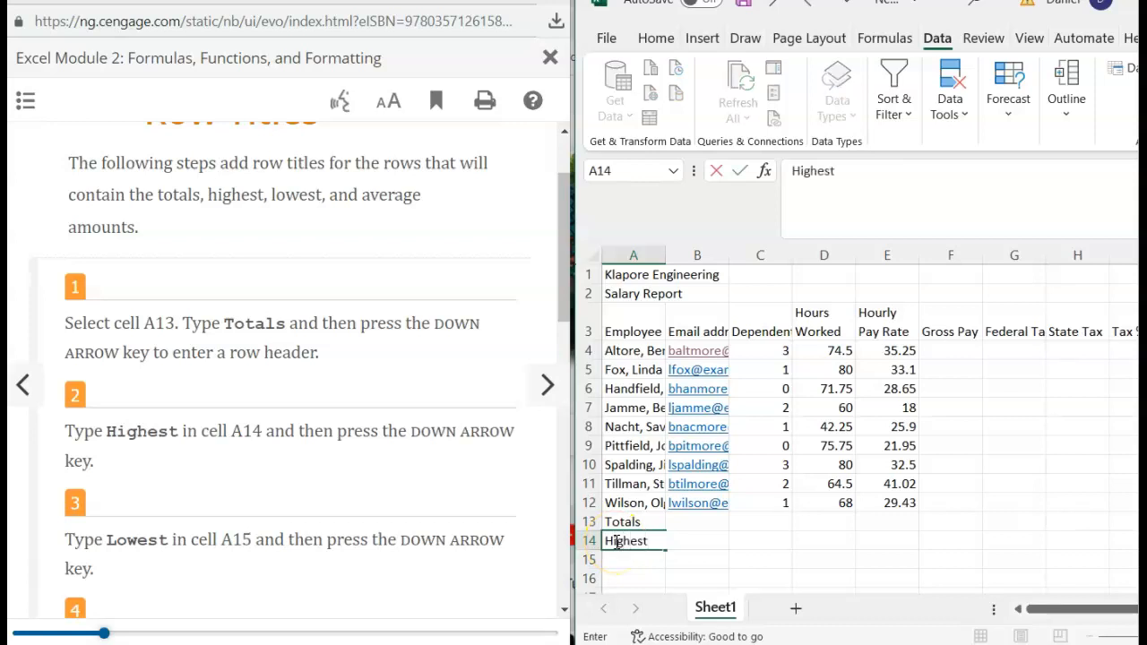
pyautogui.press('Down')
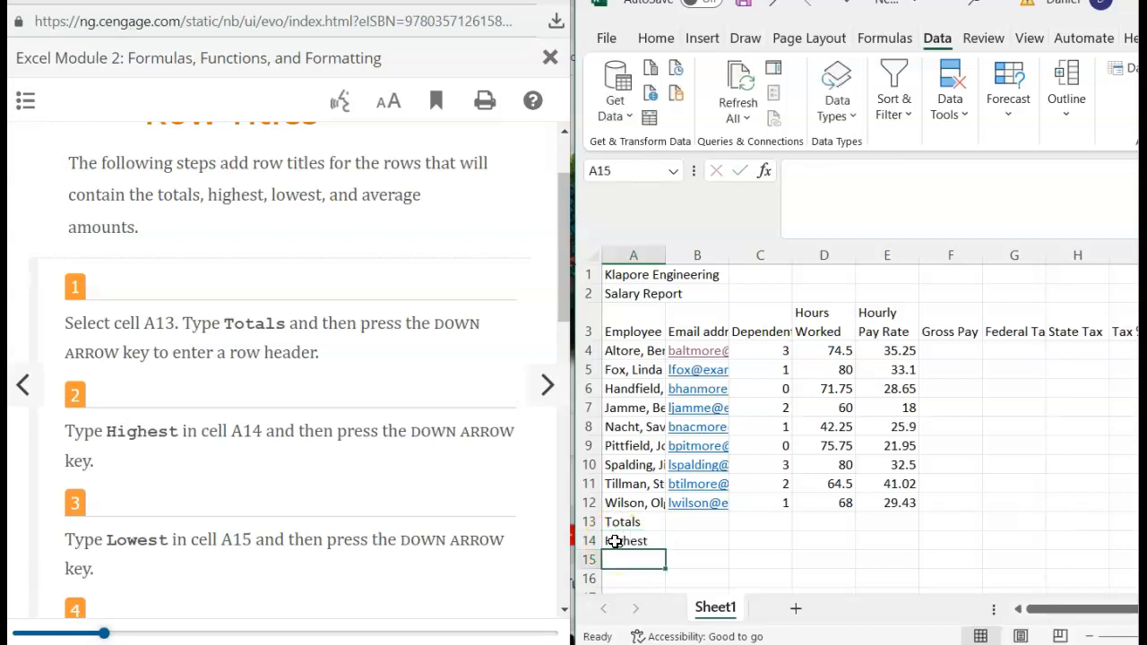
pyautogui.scroll(-3, 359, 518)
pyautogui.write('Lowest')
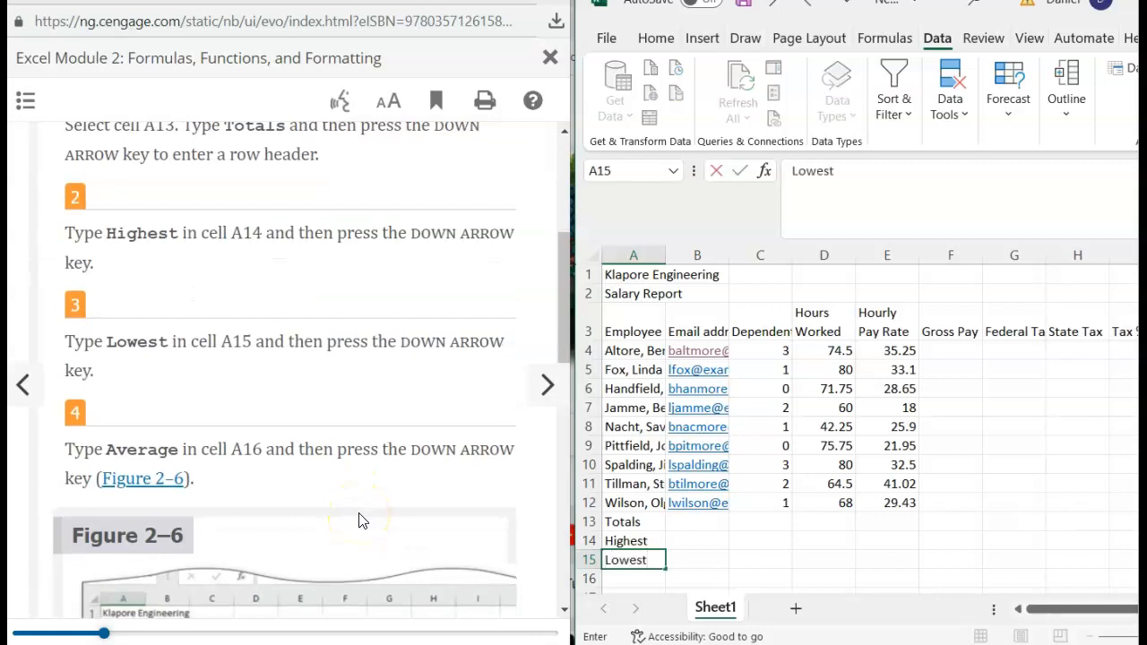
pyautogui.press('Down')
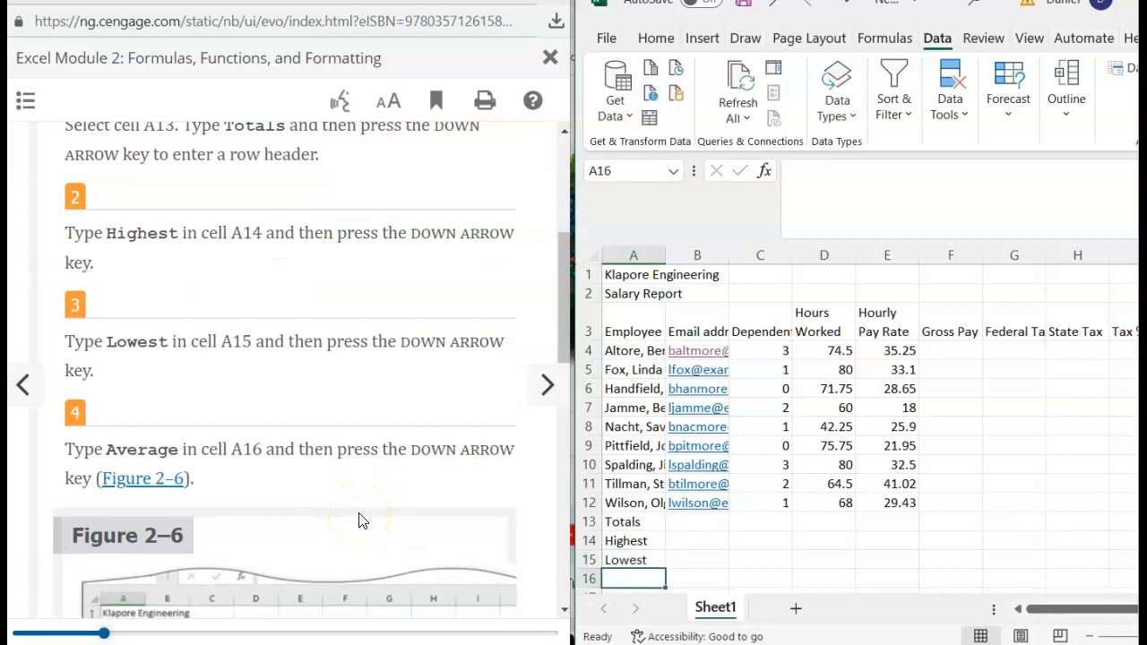
pyautogui.write('Average')
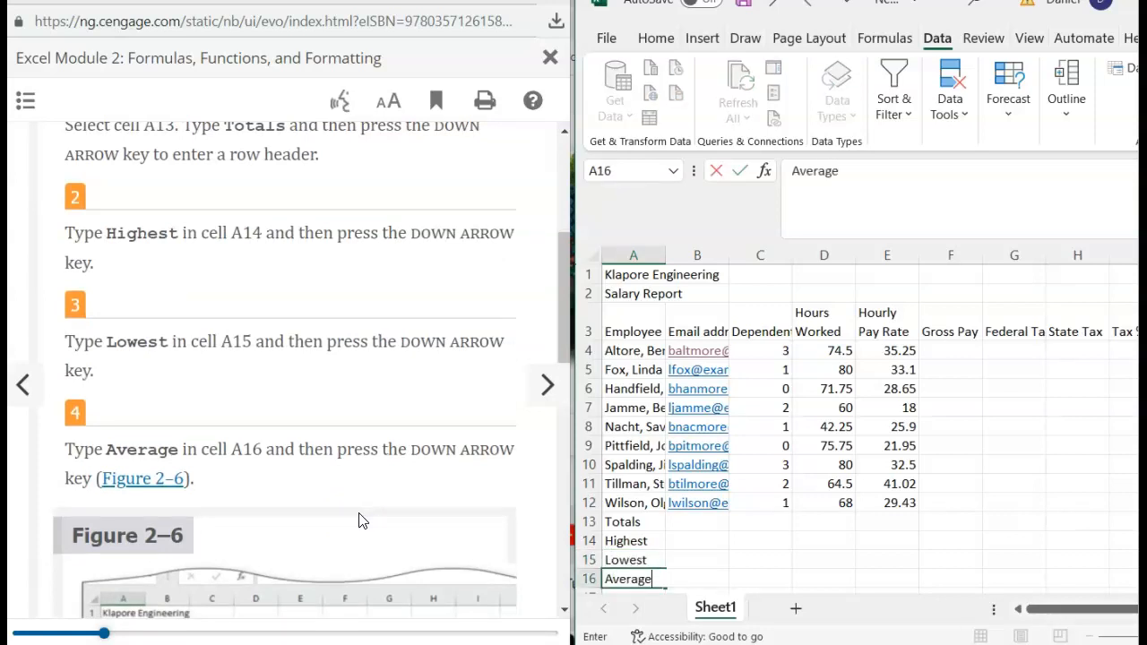
pyautogui.scroll(-5, 362, 520)
pyautogui.scroll(1, 363, 520)
pyautogui.scroll(-1, 362, 520)
pyautogui.scroll(-1, 362, 521)
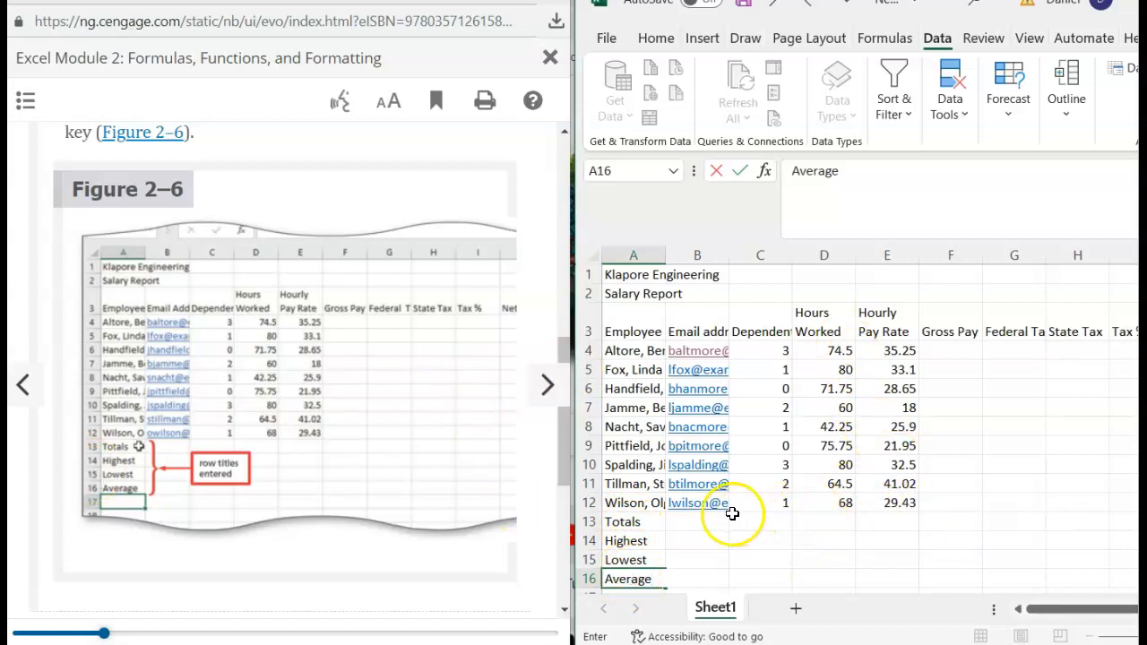
# - Confirm Average, dismiss the app chooser and re-enter the first employee's email address in B4
pyautogui.click(705, 355)
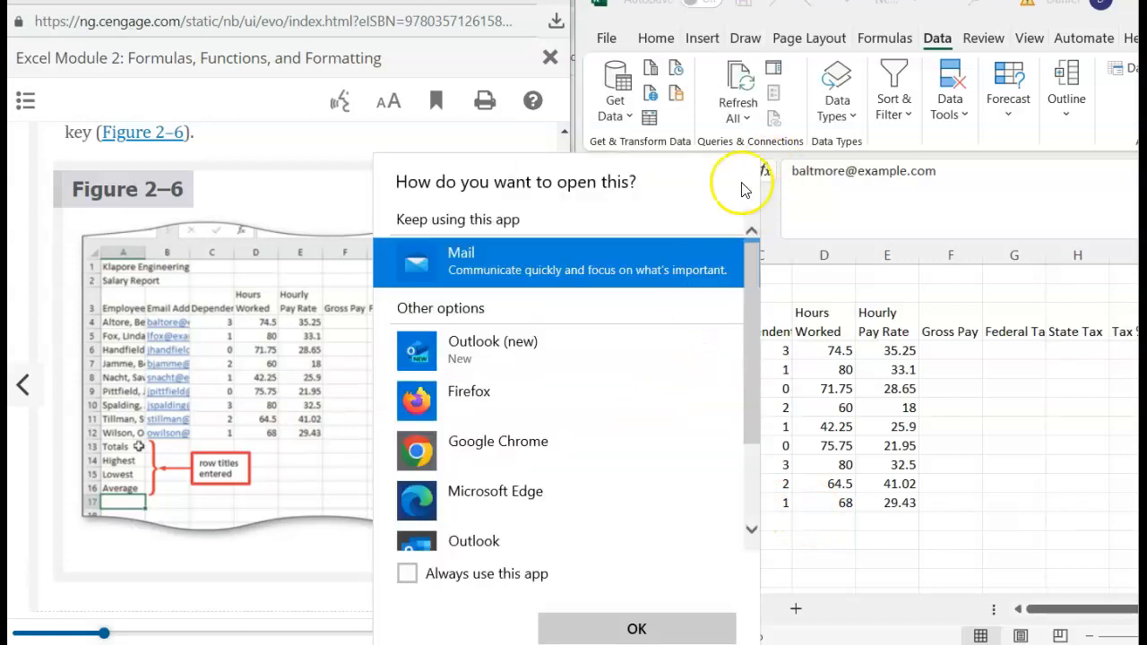
pyautogui.click(688, 629)
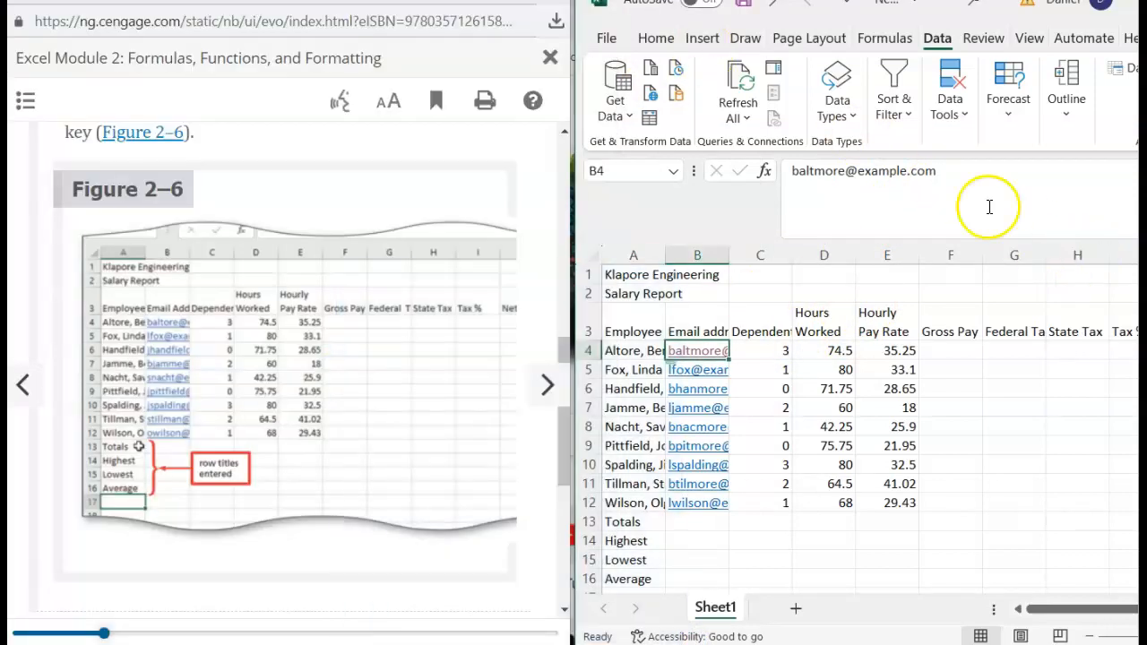
pyautogui.moveTo(781, 170); pyautogui.dragTo(1082, 159)
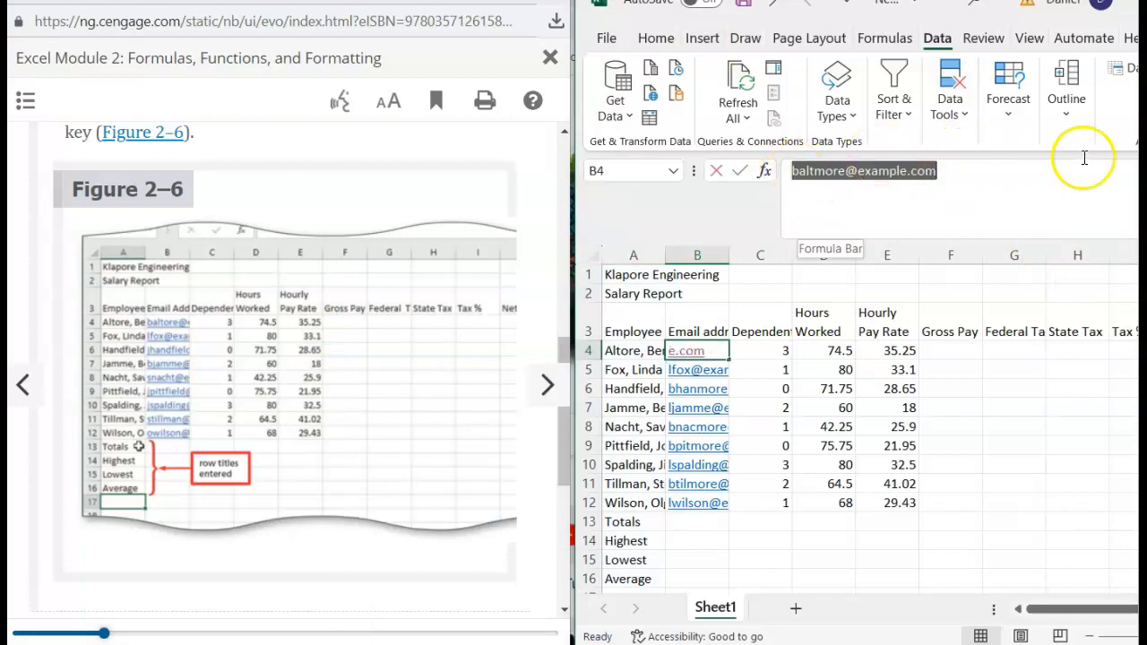
pyautogui.write('ba')
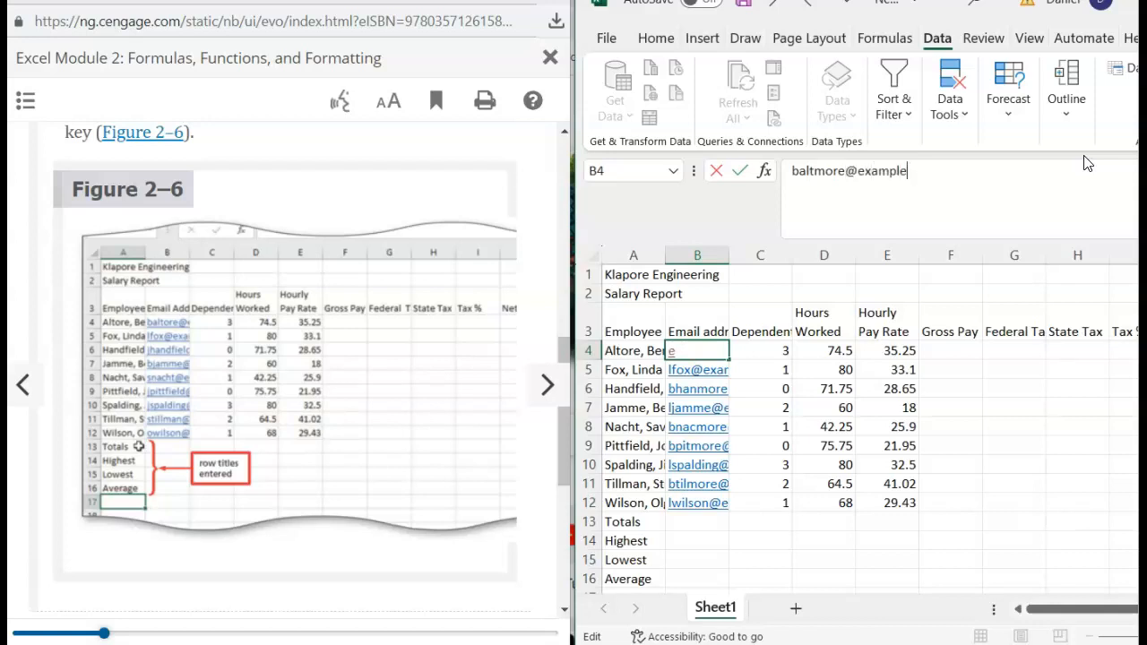
pyautogui.press('Return')
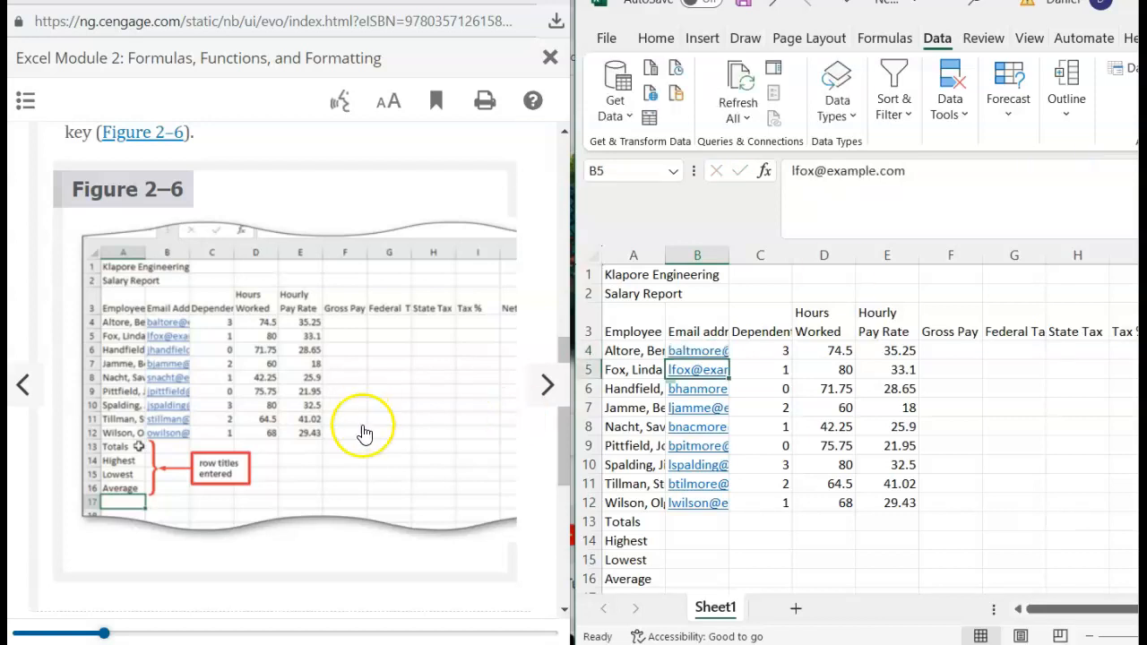
# - Advance the eBook to the section on changing the sheet tab name and color
pyautogui.scroll(-4, 179, 448)
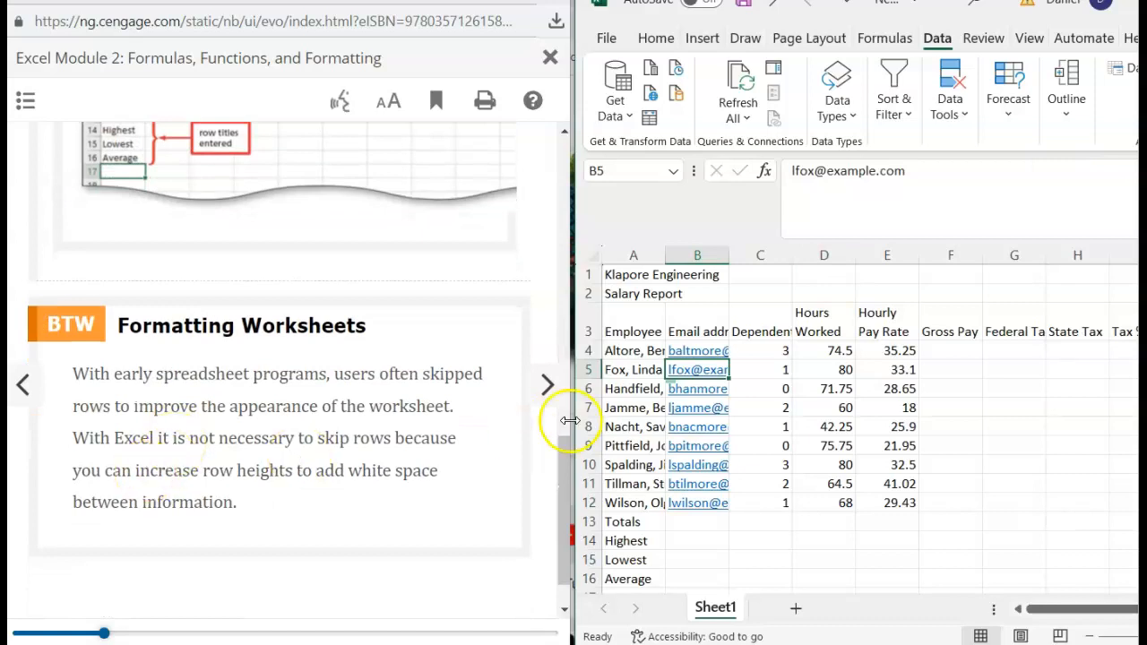
pyautogui.click(547, 386)
pyautogui.click(547, 386)
pyautogui.scroll(-2, 315, 381)
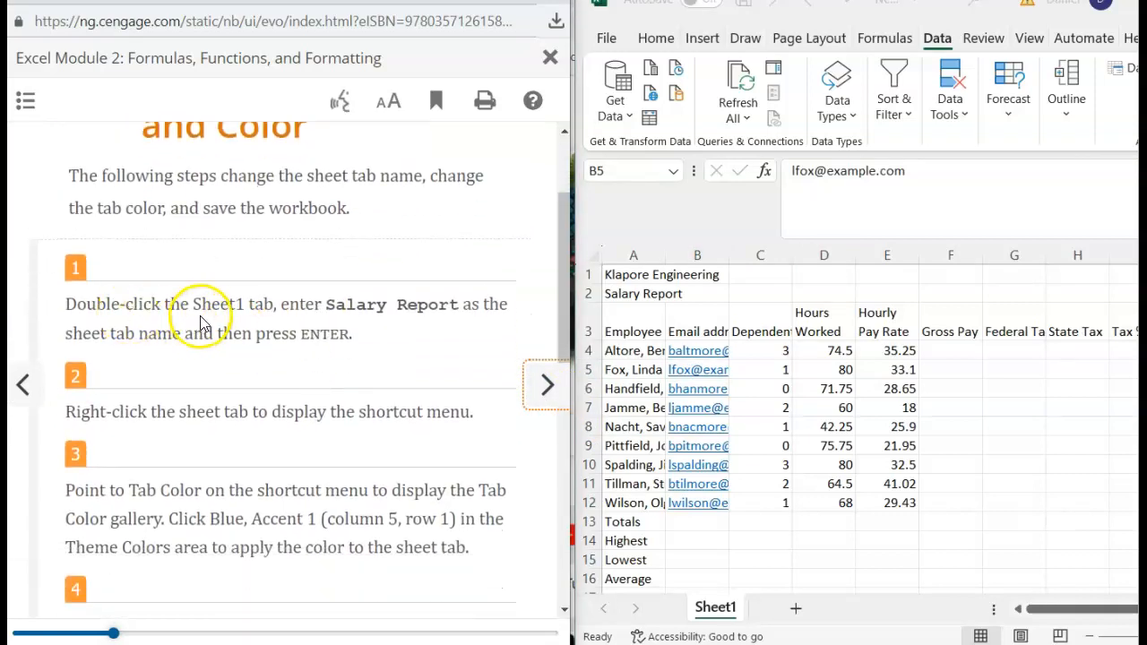
# - Rename the Sheet1 worksheet tab to Salary Report
pyautogui.scroll(-1, 294, 327)
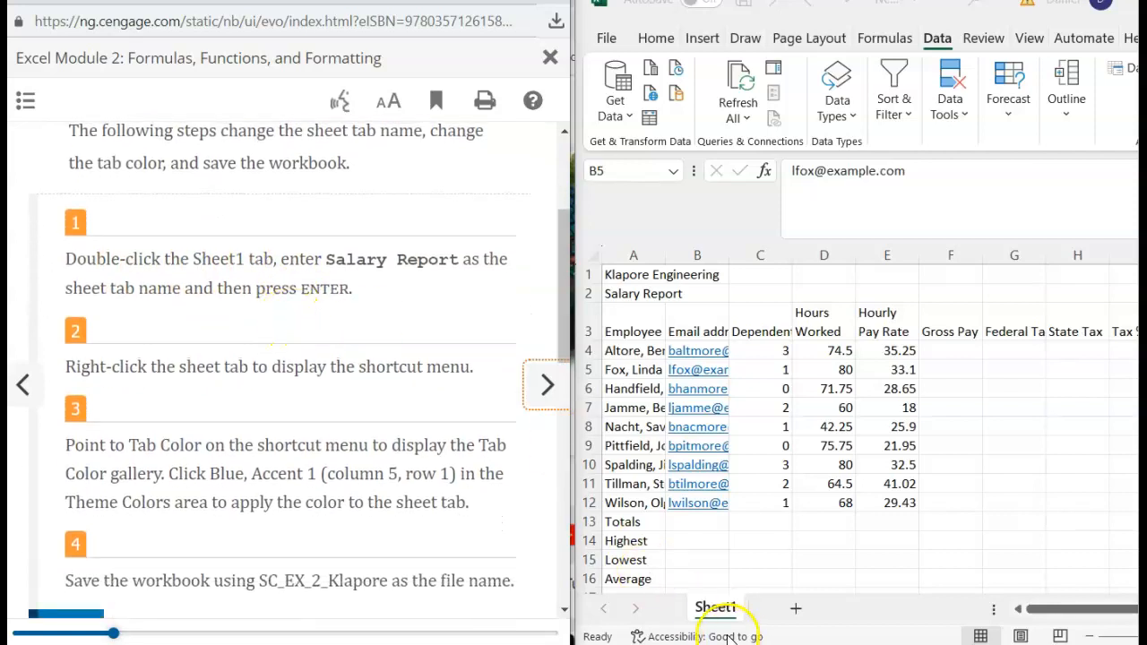
pyautogui.doubleClick(714, 608)
pyautogui.write('S')
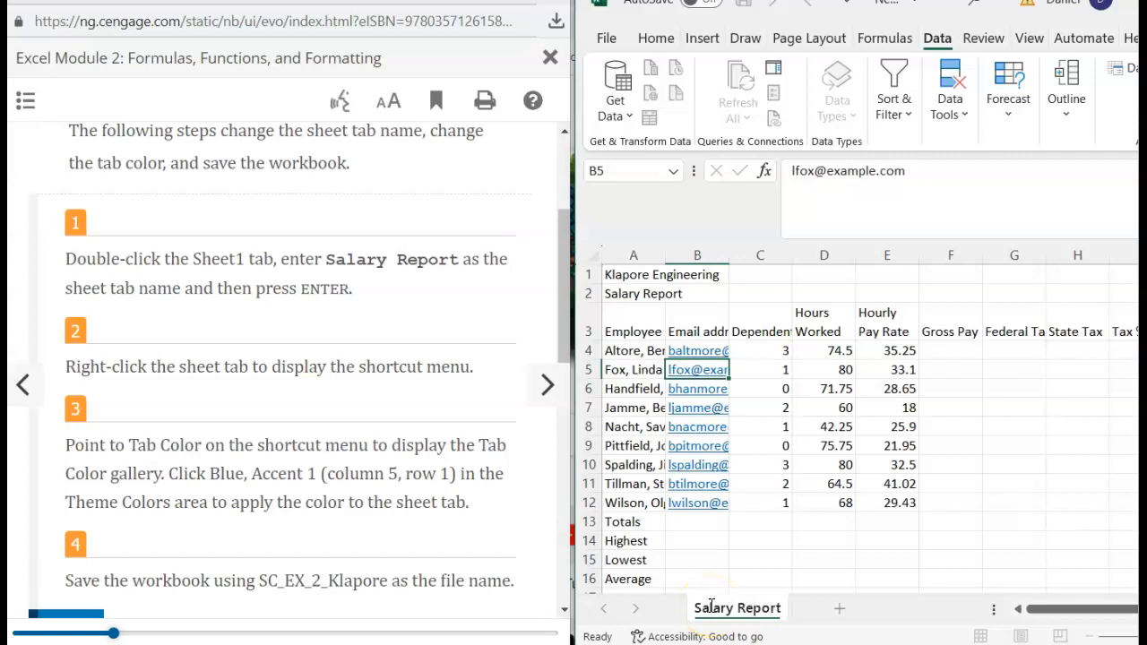
pyautogui.scroll(-1, 320, 453)
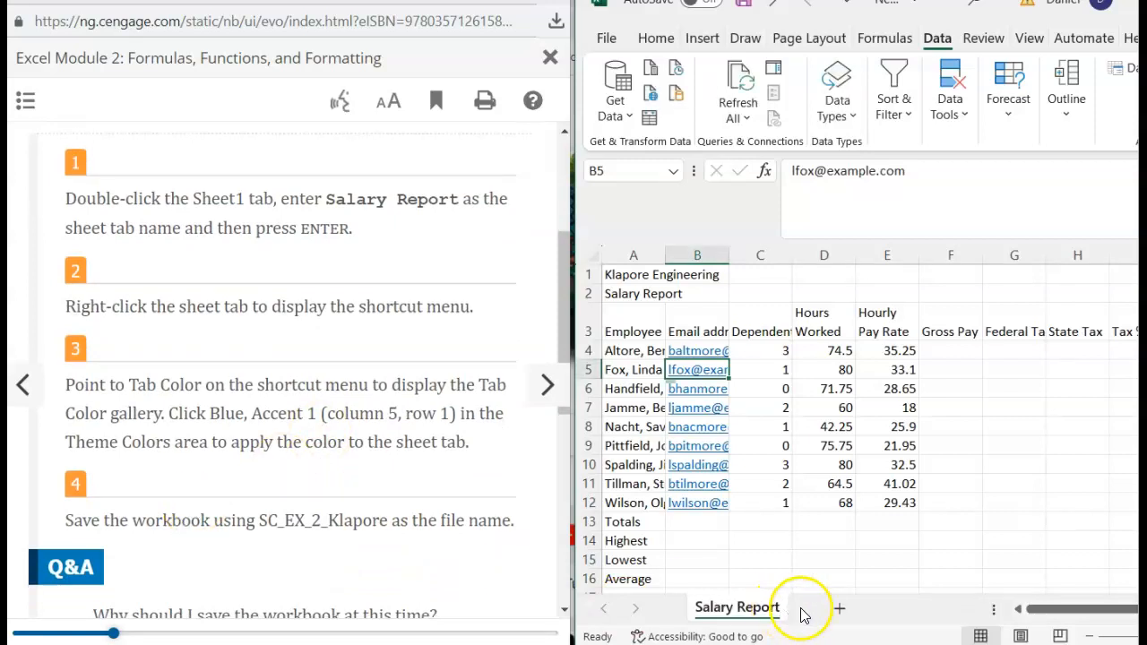
pyautogui.doubleClick(771, 610)
pyautogui.click(771, 604)
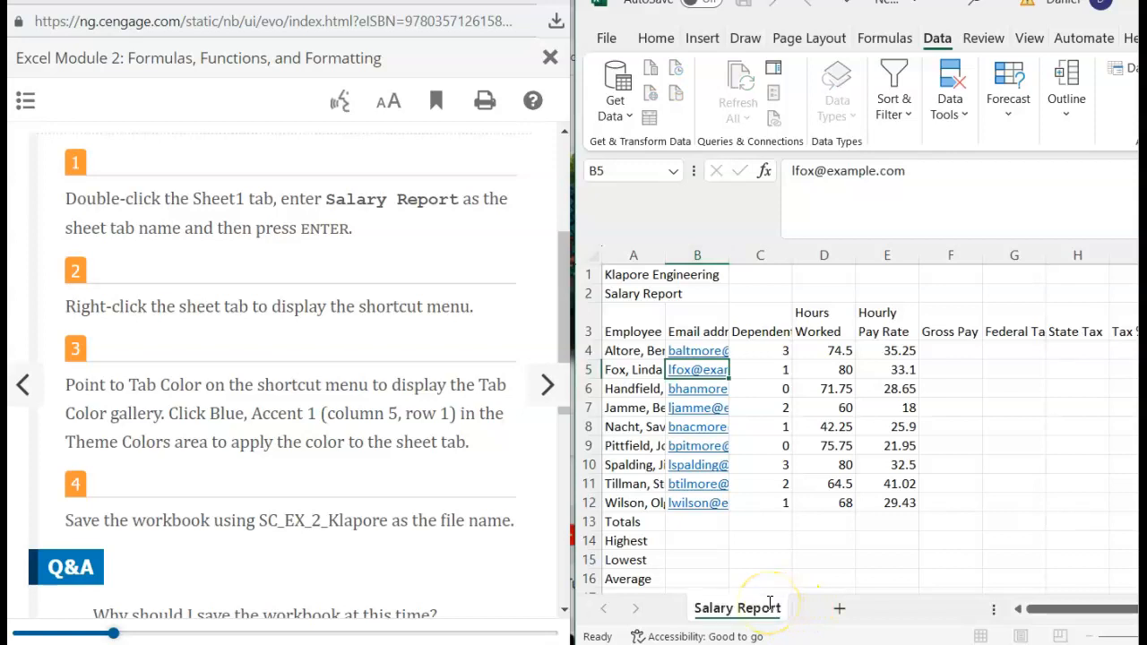
pyautogui.press('Return')
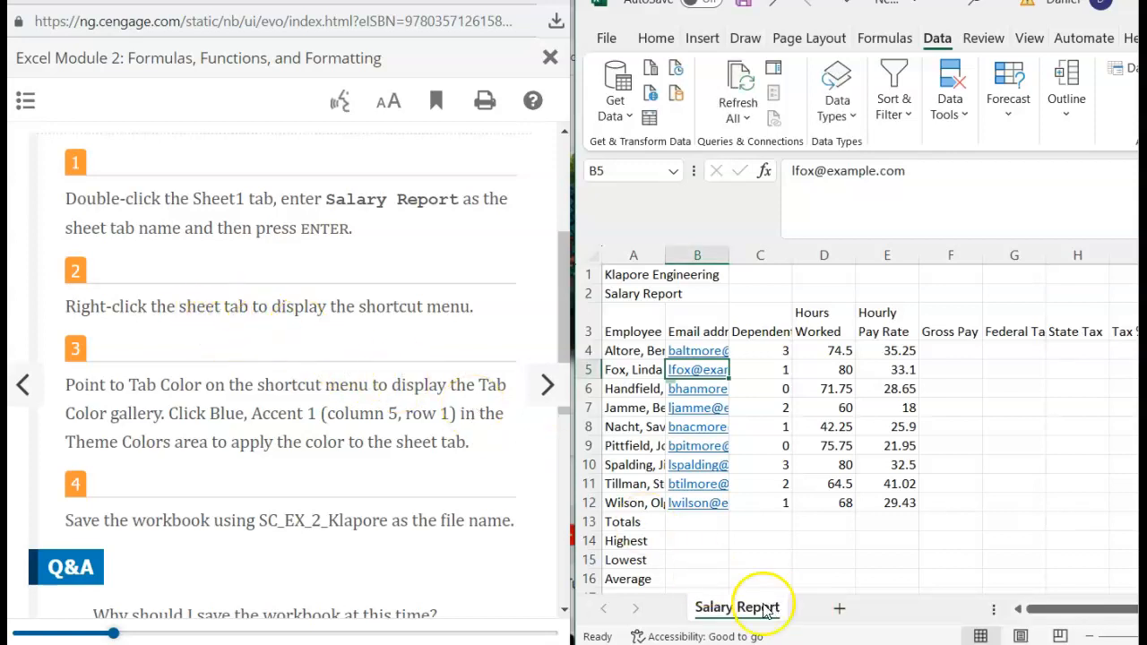
# - Colour the Salary Report sheet tab Blue, Accent 1, then go to the File backstage view
pyautogui.rightClick(746, 606)
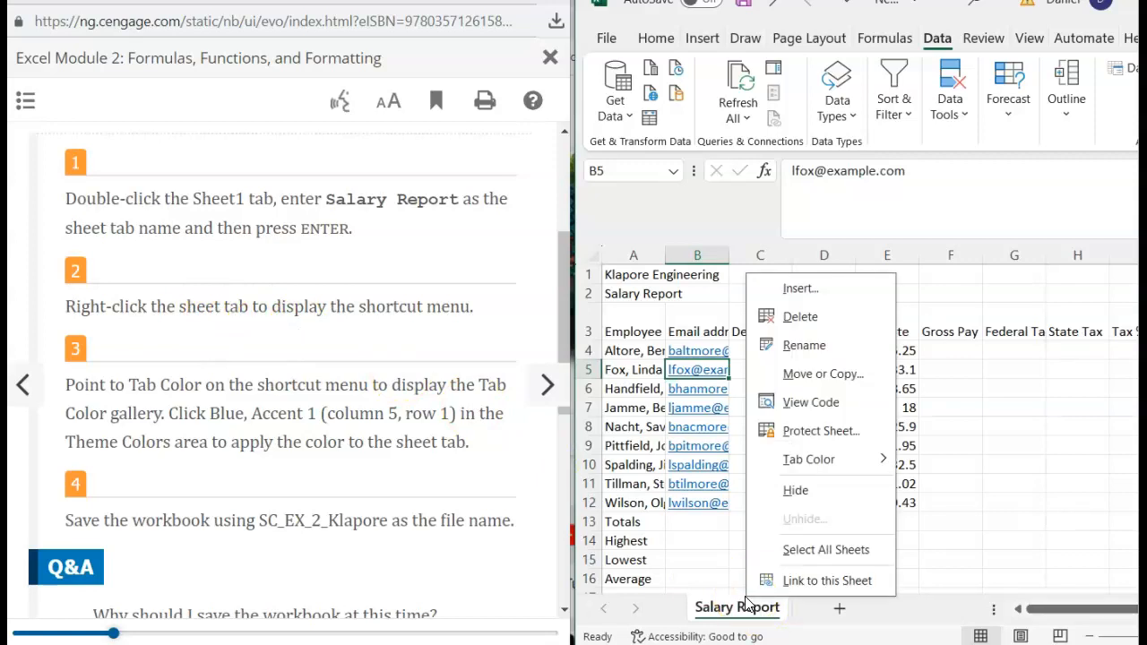
pyautogui.click(818, 470)
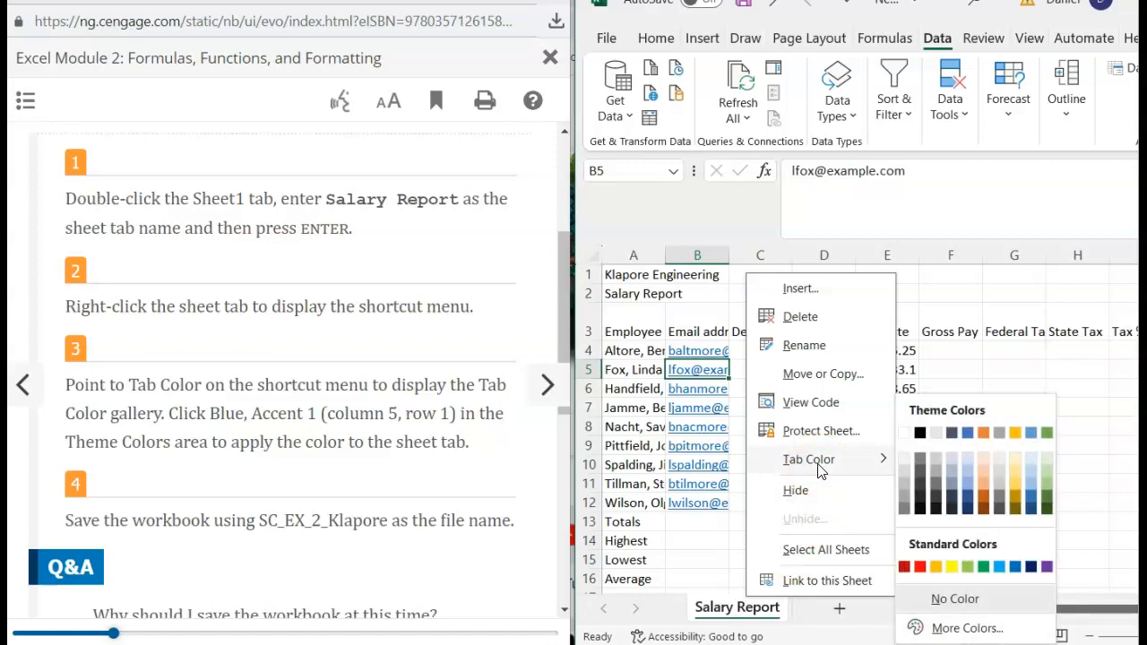
pyautogui.click(1030, 435)
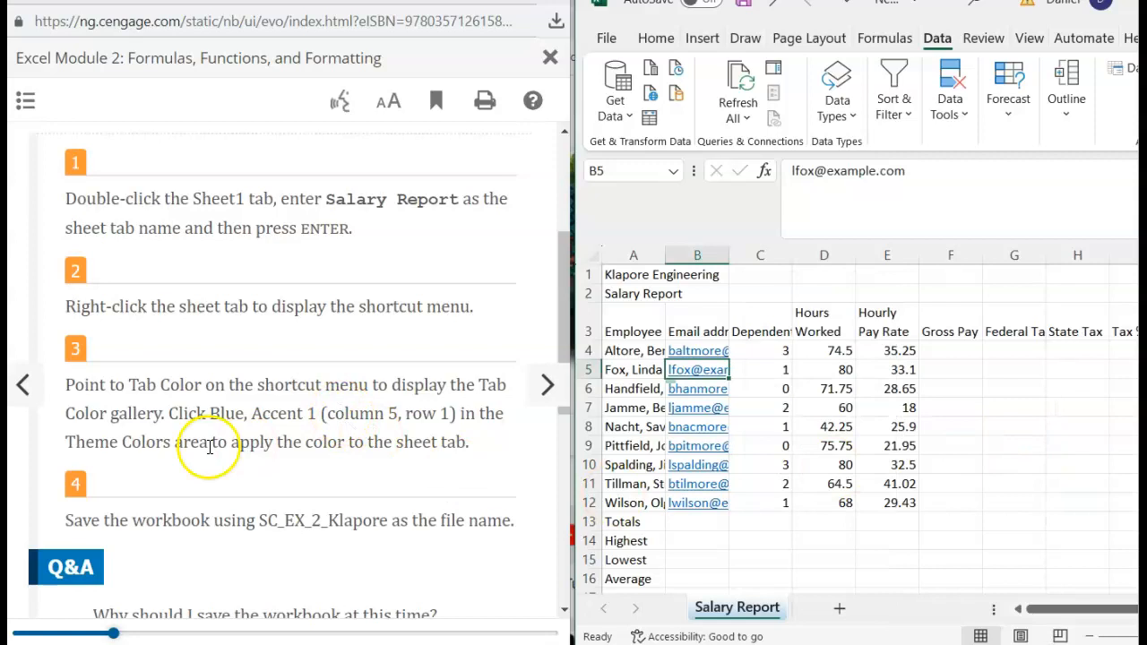
pyautogui.scroll(-3, 153, 422)
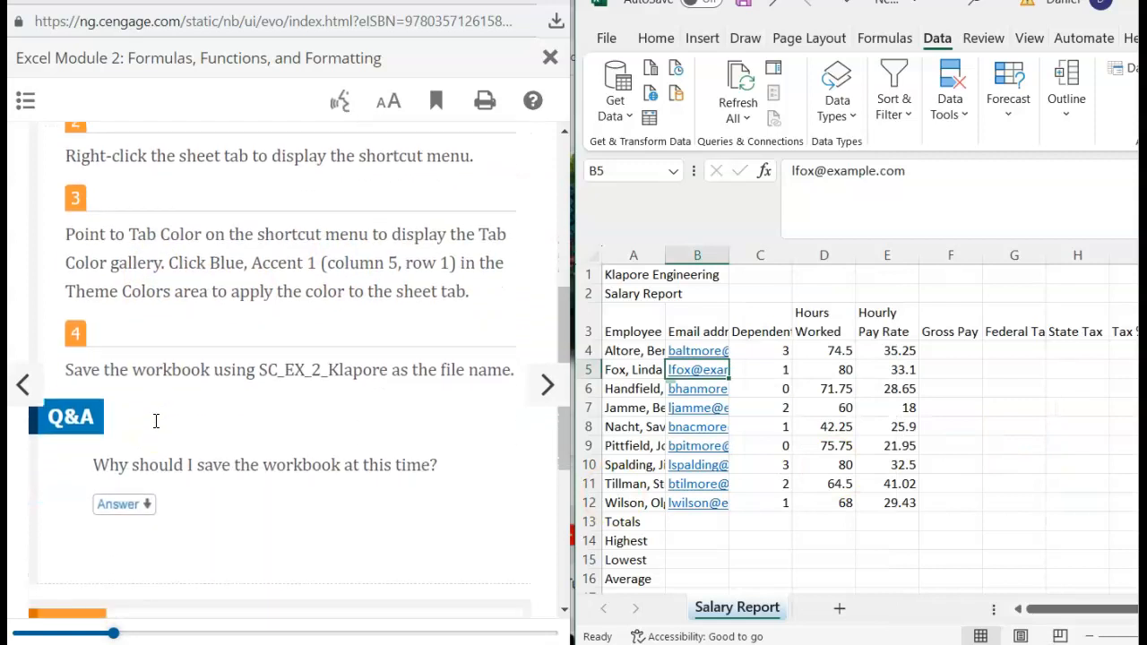
pyautogui.scroll(-1, 156, 421)
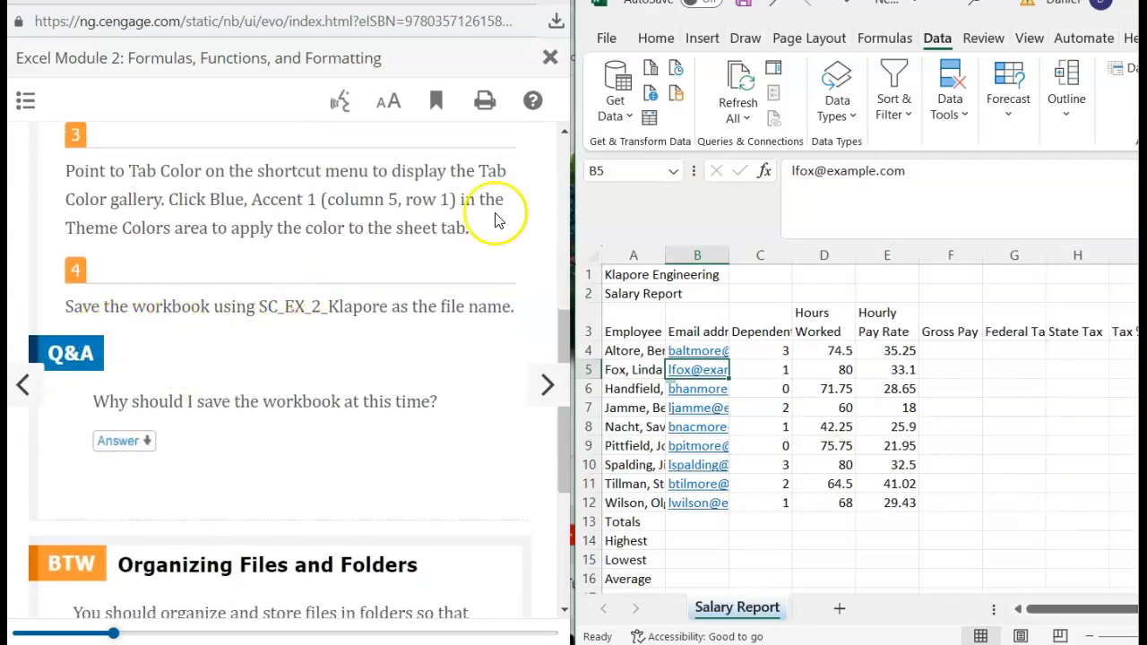
pyautogui.click(608, 41)
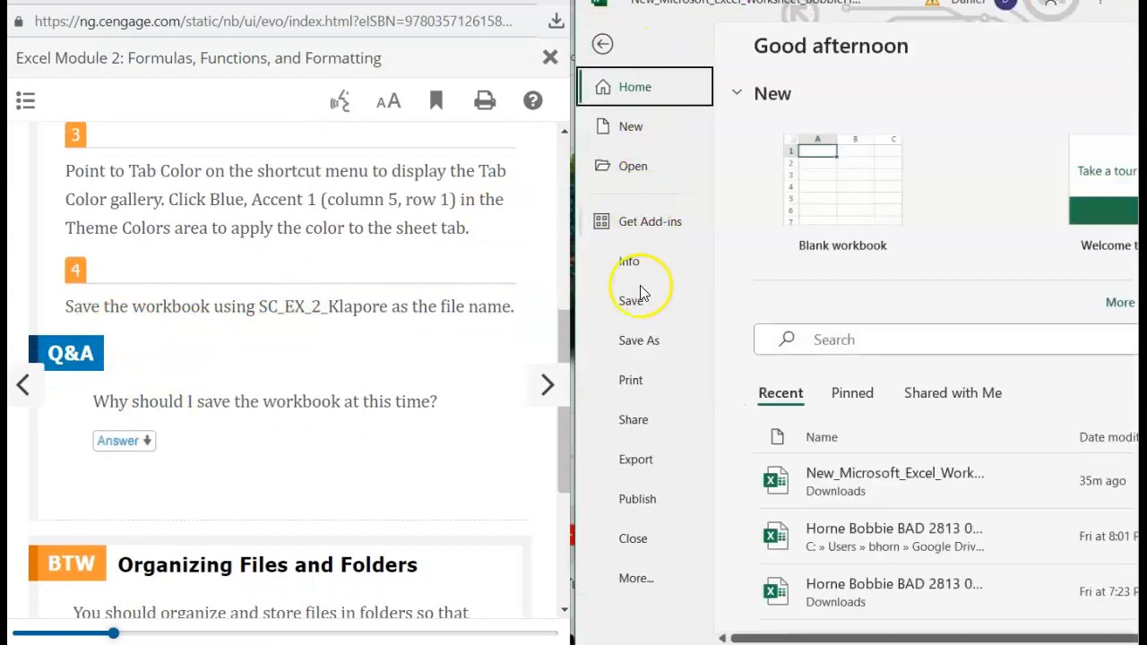
# - Choose Save As and browse for a folder to save the workbook in
pyautogui.click(649, 350)
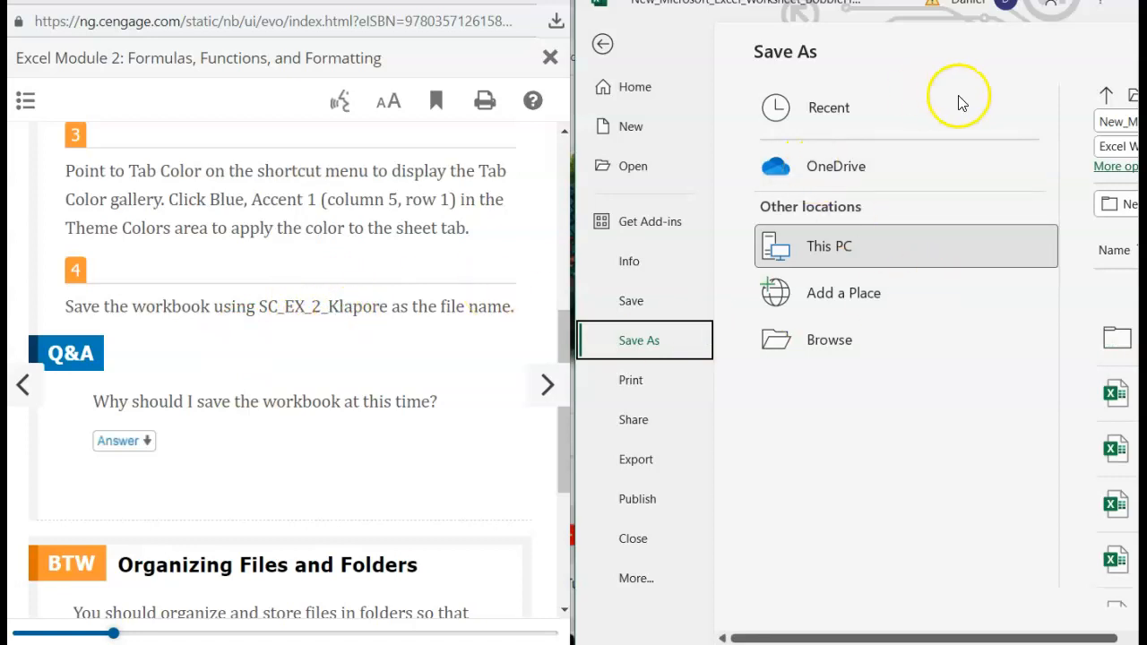
pyautogui.click(835, 342)
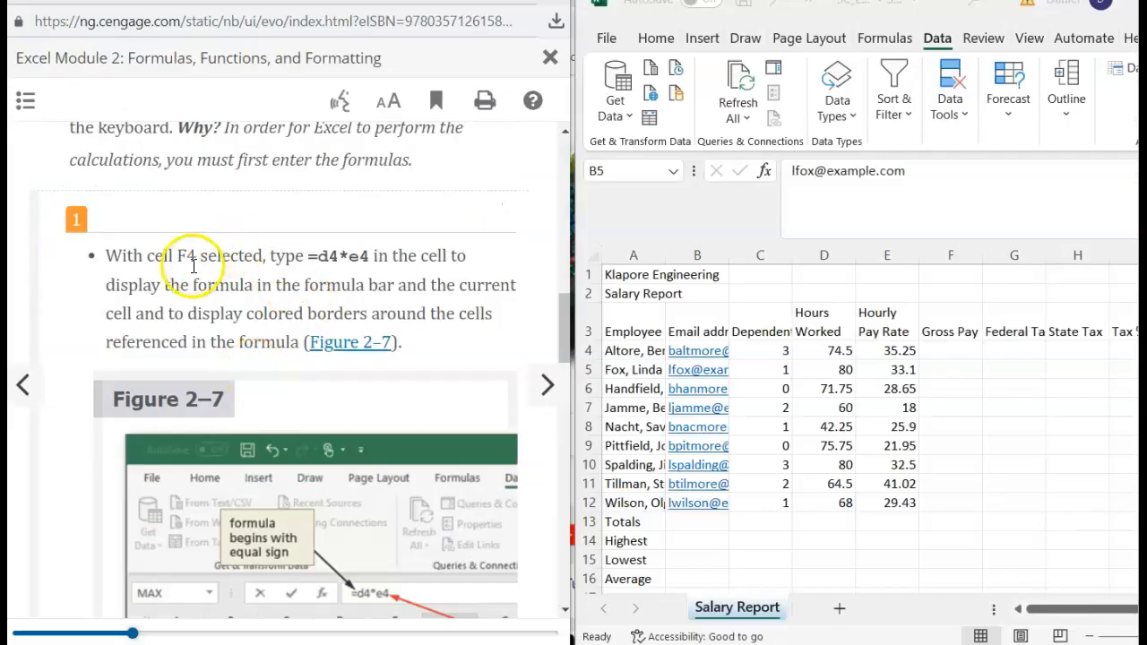
# - Enter =D4*E4 in F4 so the first employee's Gross Pay shows 2626.125
pyautogui.scroll(-1, 208, 289)
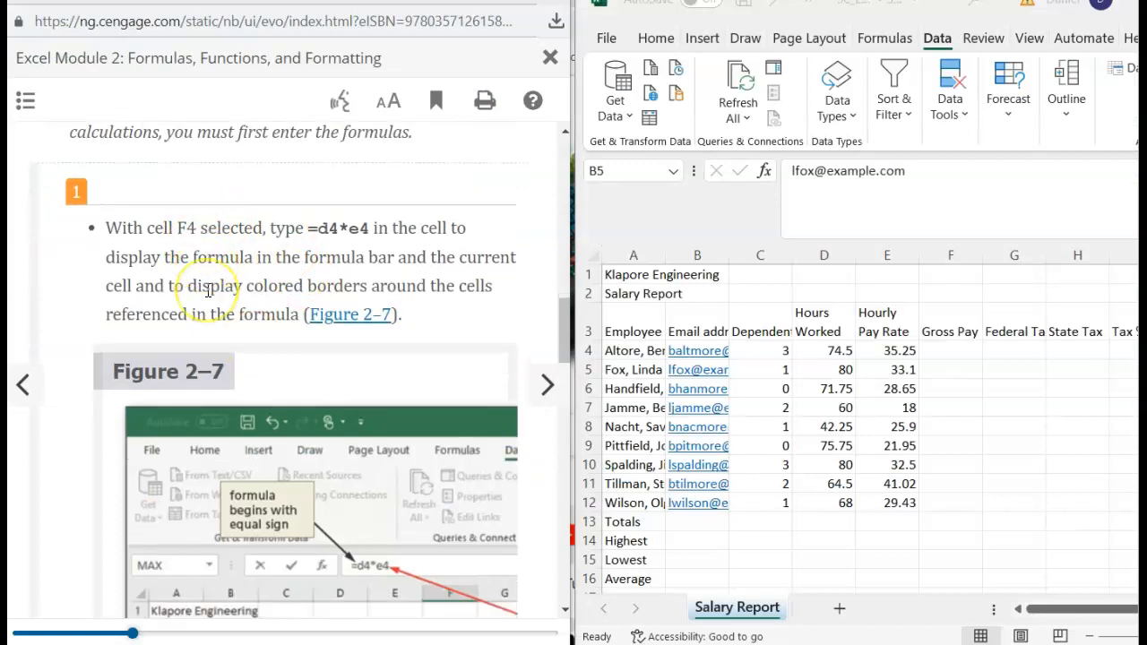
pyautogui.scroll(-1, 208, 289)
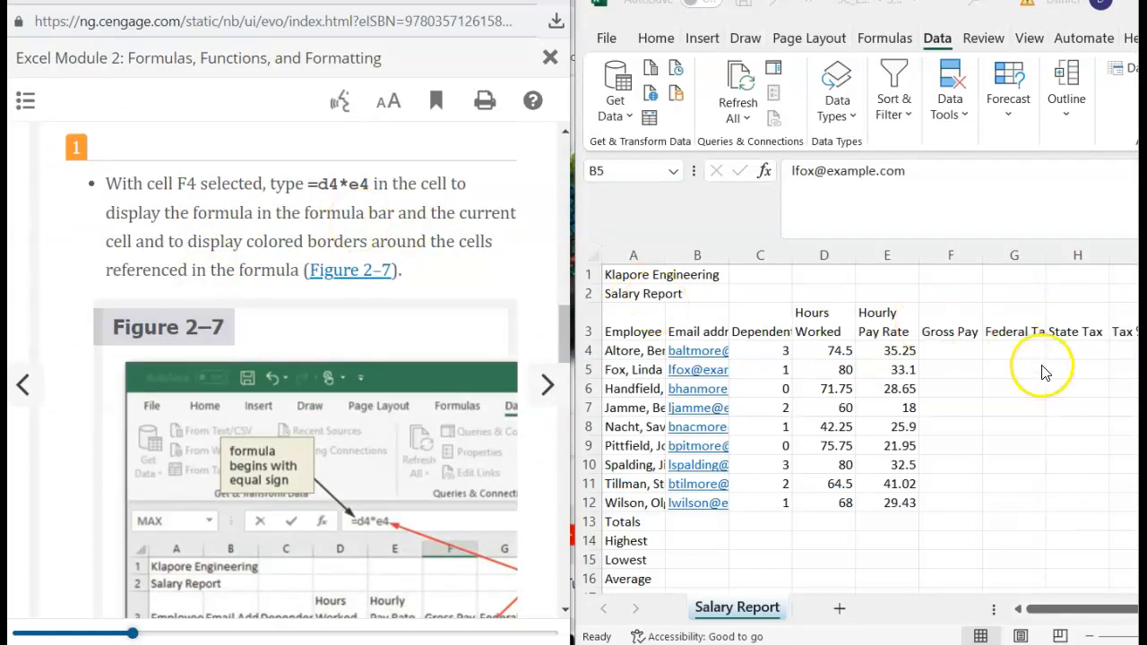
pyautogui.click(943, 350)
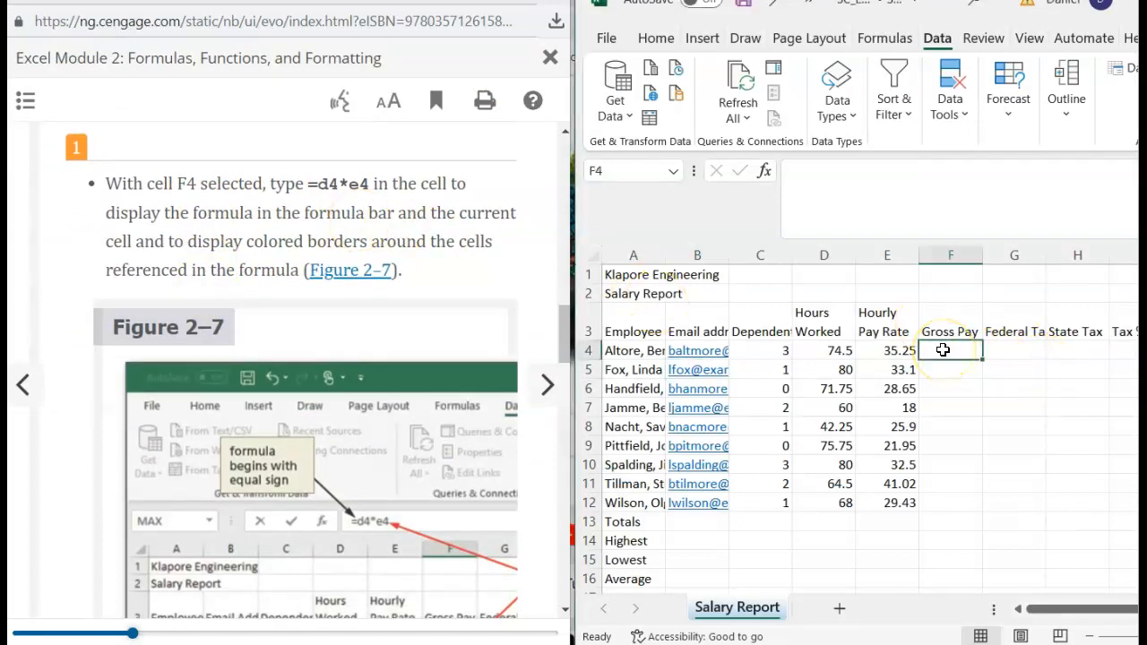
pyautogui.write('=')
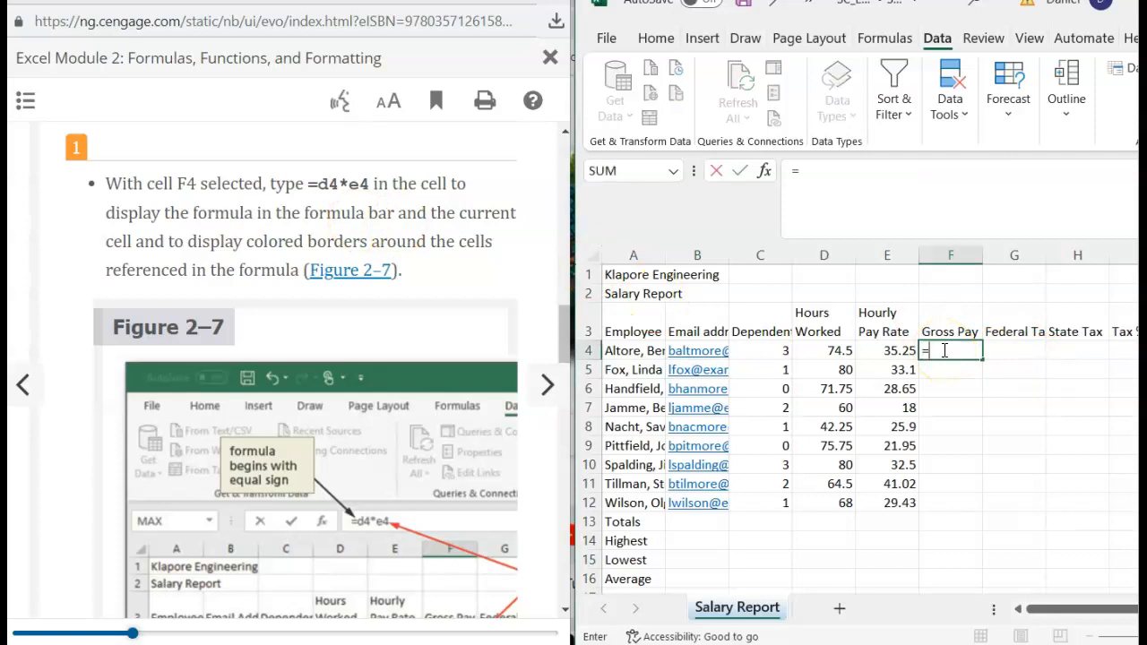
pyautogui.write('d')
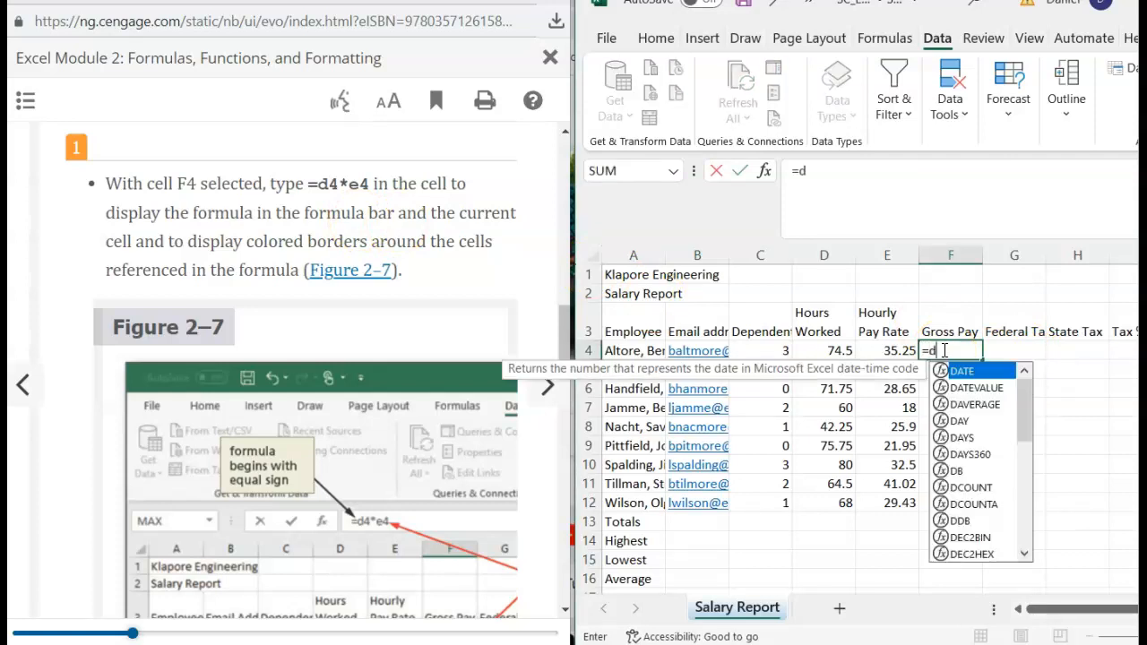
pyautogui.write('4*e4')
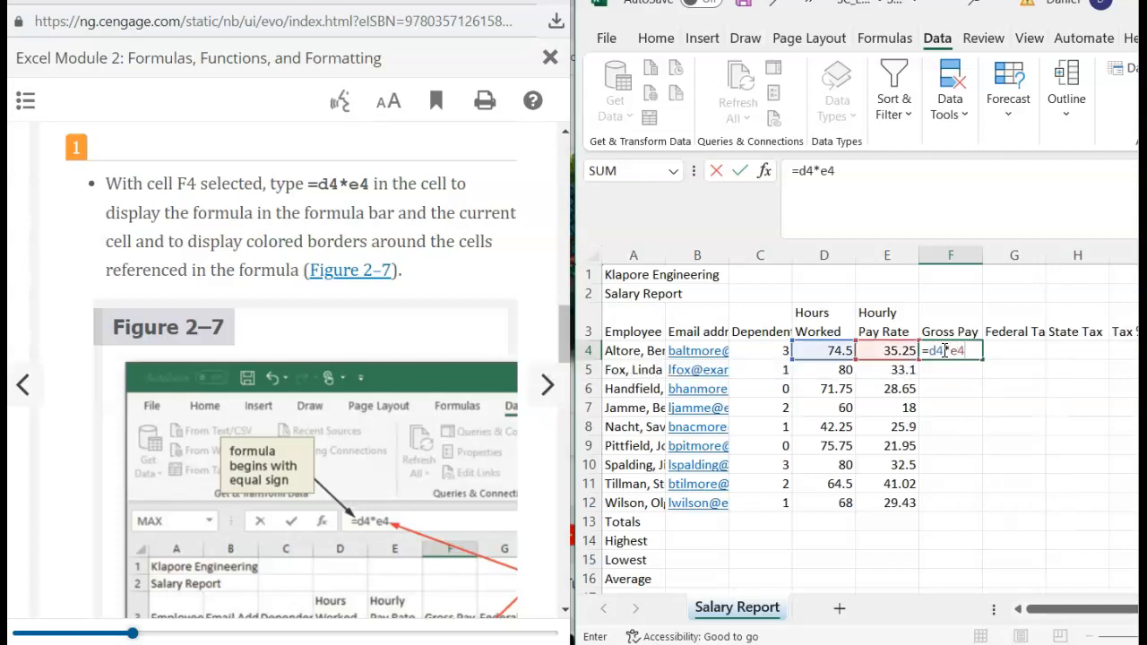
pyautogui.scroll(-1, 457, 377)
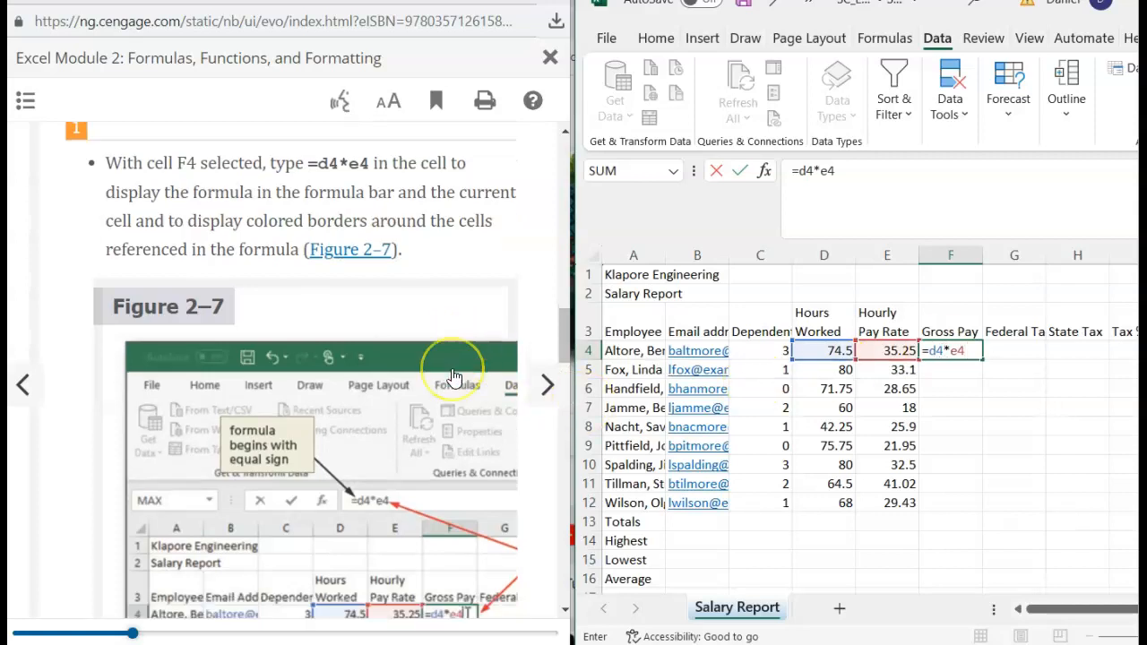
pyautogui.scroll(-1, 454, 377)
pyautogui.scroll(2, 454, 378)
pyautogui.scroll(-1, 455, 377)
pyautogui.scroll(-1, 455, 378)
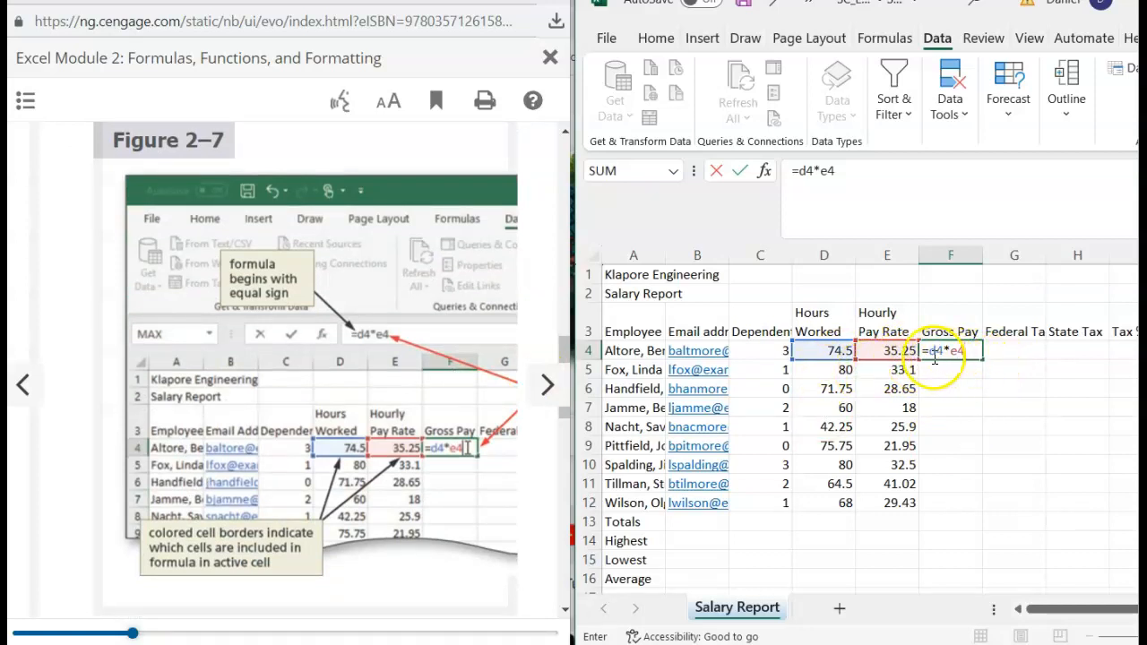
pyautogui.scroll(-2, 365, 488)
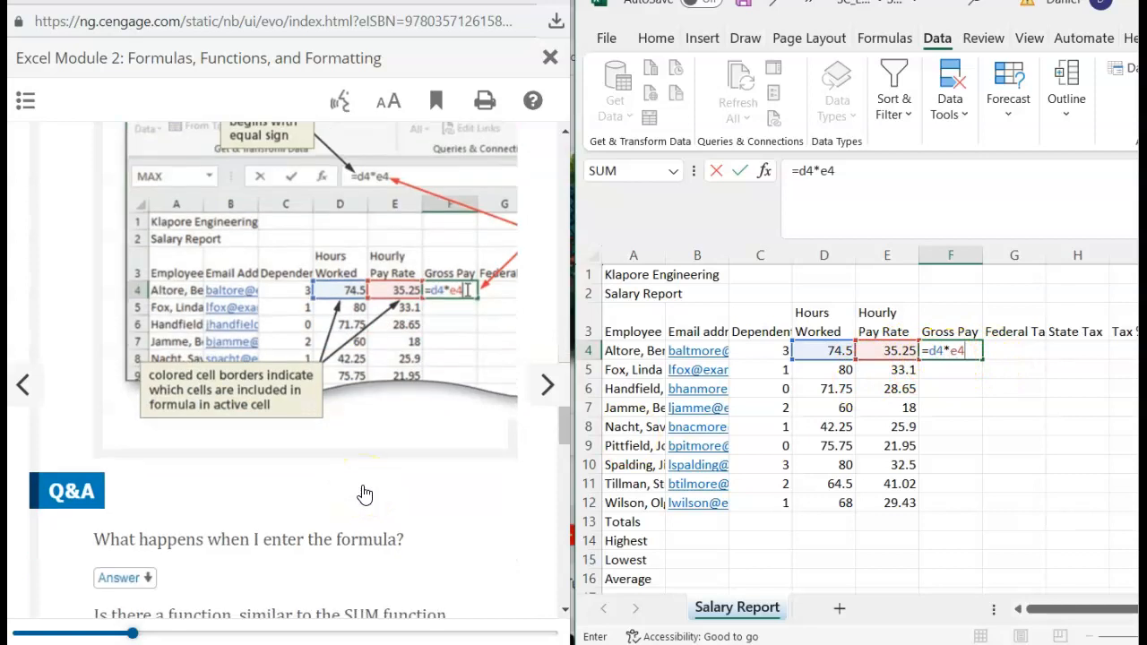
pyautogui.scroll(-2, 365, 495)
pyautogui.scroll(-3, 364, 493)
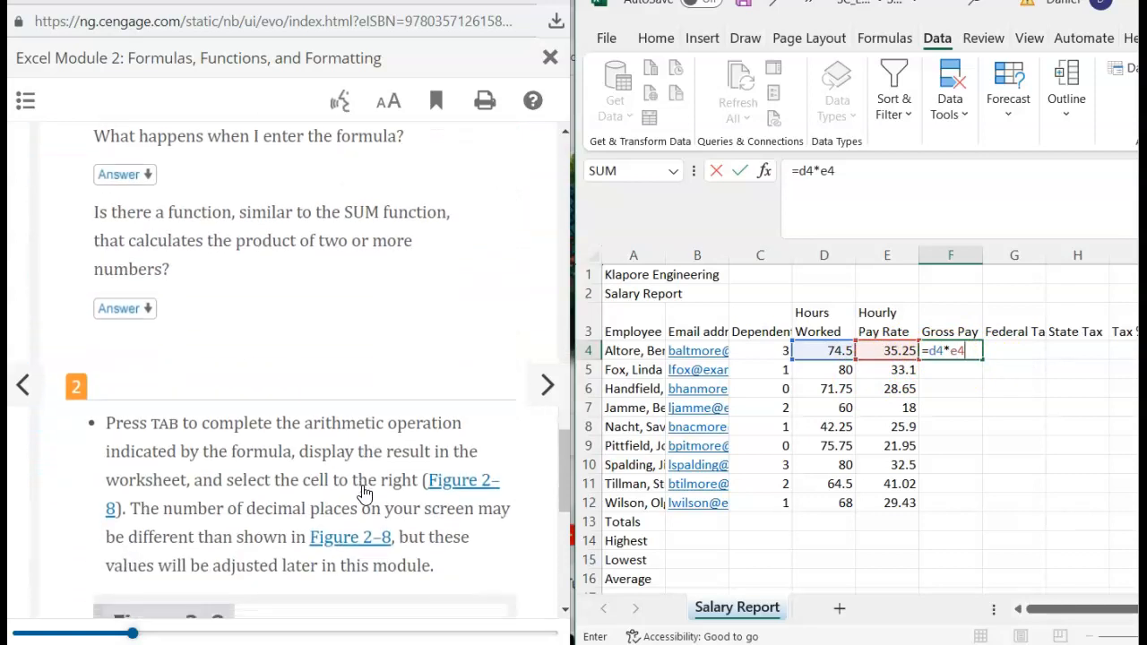
pyautogui.scroll(-2, 365, 493)
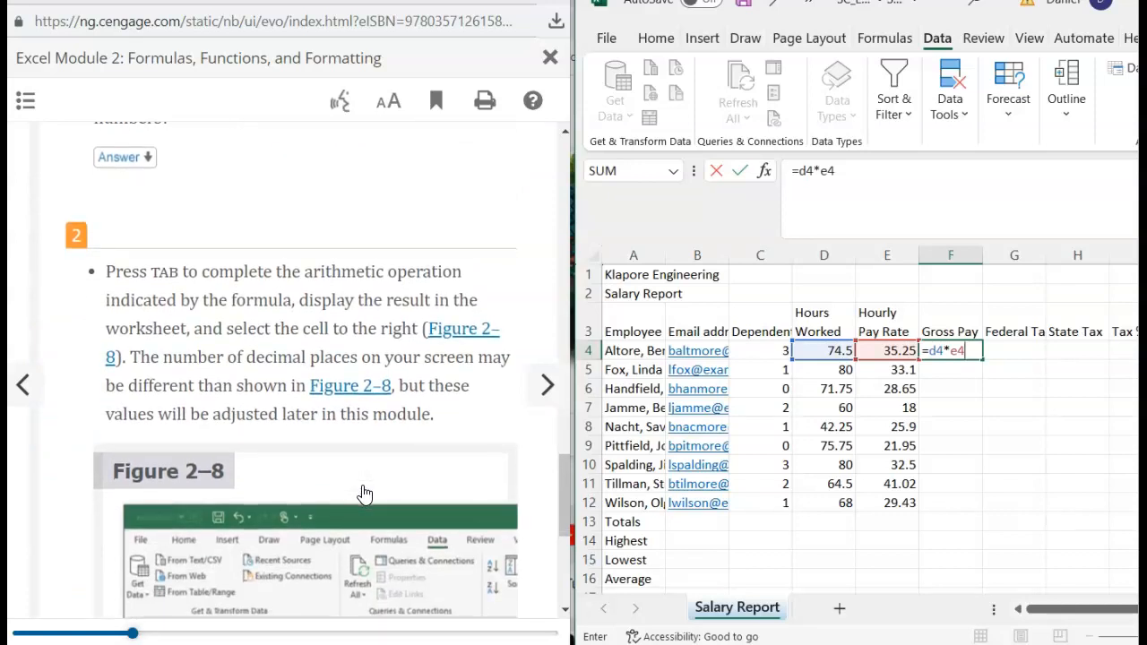
pyautogui.scroll(-1, 365, 495)
pyautogui.press('Tab')
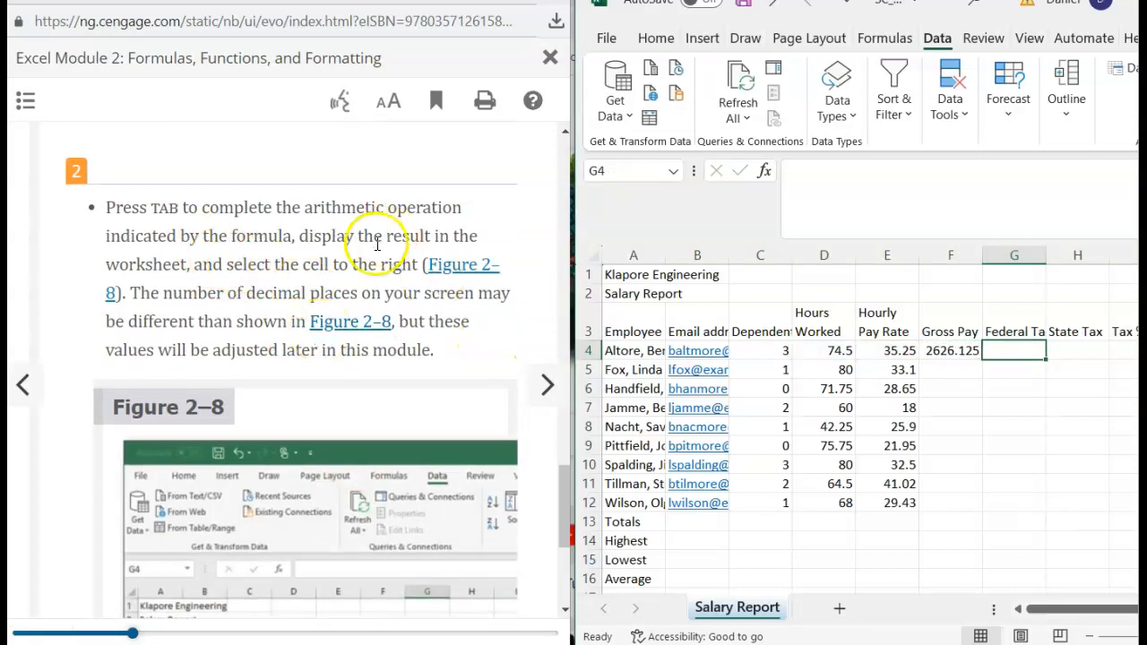
# - Review Figure 2–8 in the eBook, enlarging it briefly and paging back to it
pyautogui.scroll(-1, 283, 340)
pyautogui.scroll(-1, 283, 341)
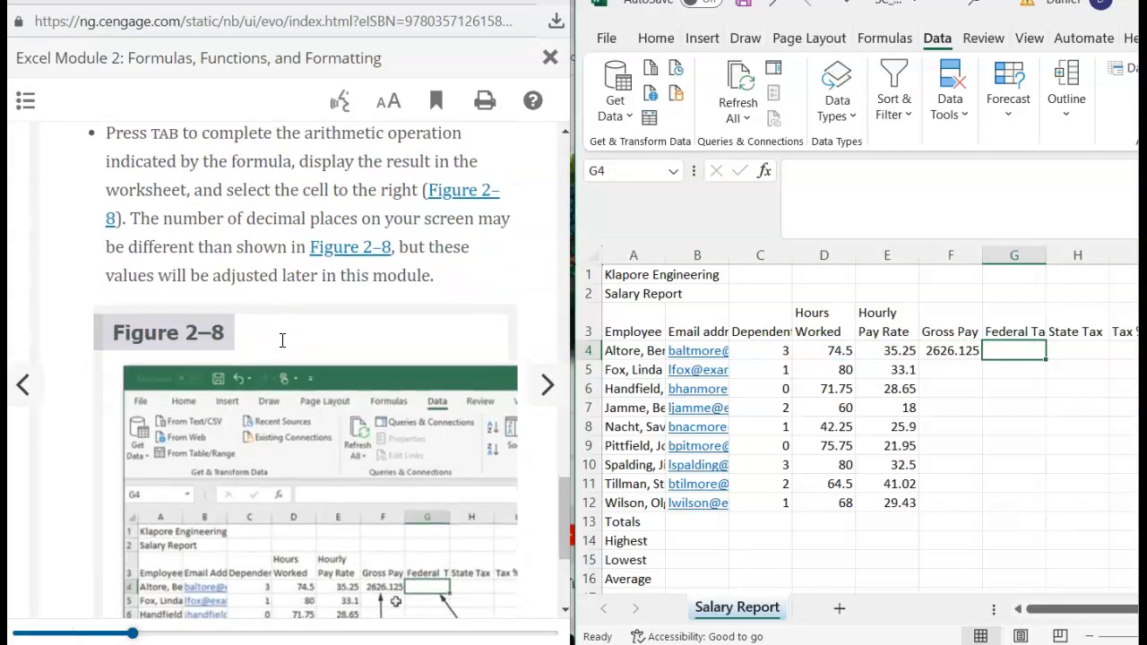
pyautogui.scroll(1, 282, 341)
pyautogui.scroll(-2, 283, 340)
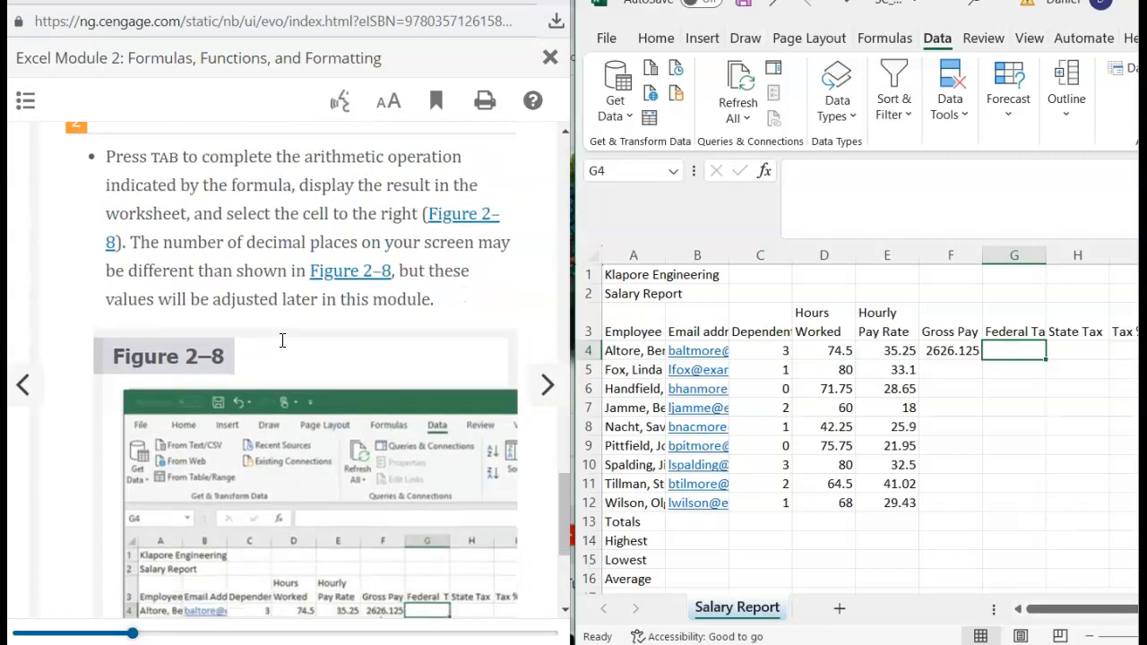
pyautogui.scroll(1, 282, 341)
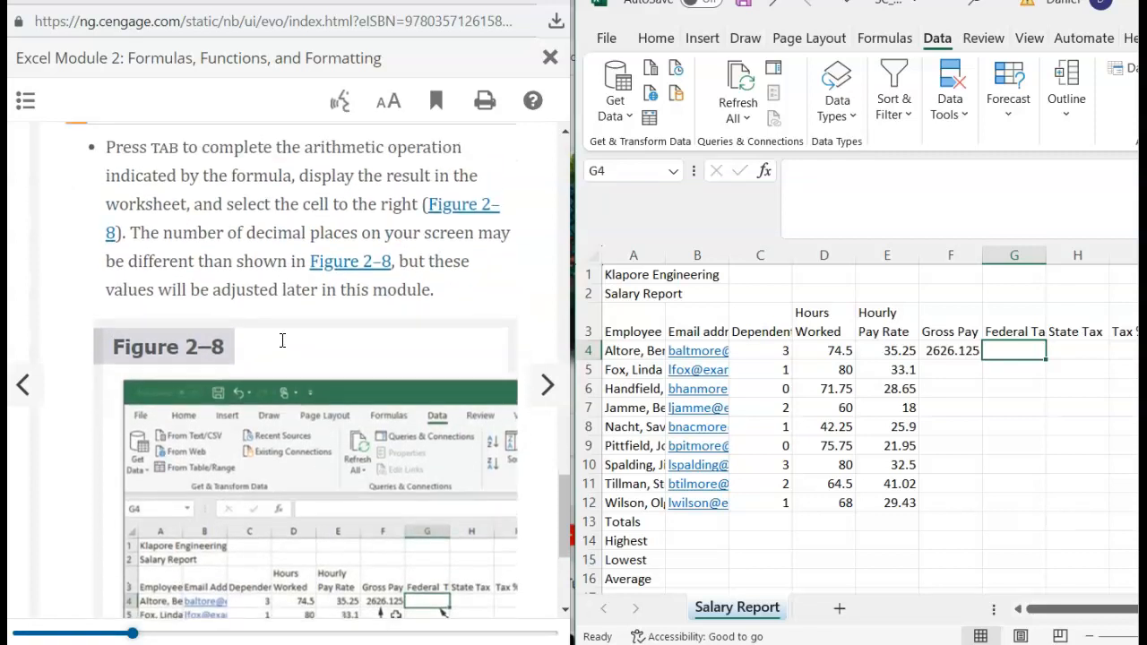
pyautogui.scroll(-1, 282, 341)
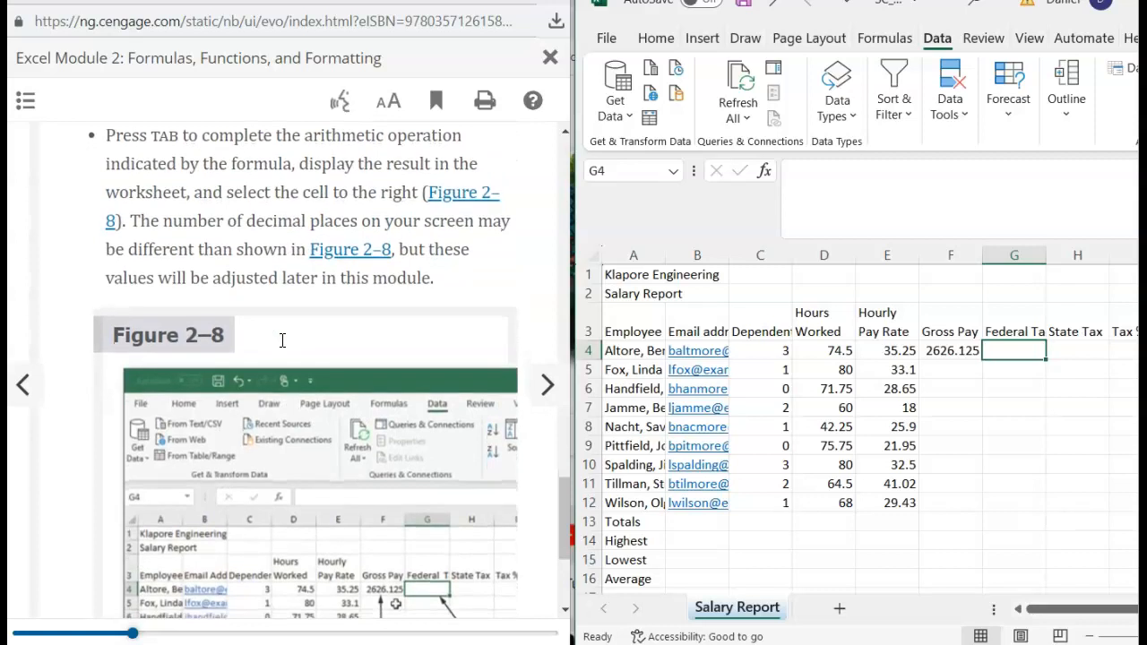
pyautogui.scroll(-1, 282, 341)
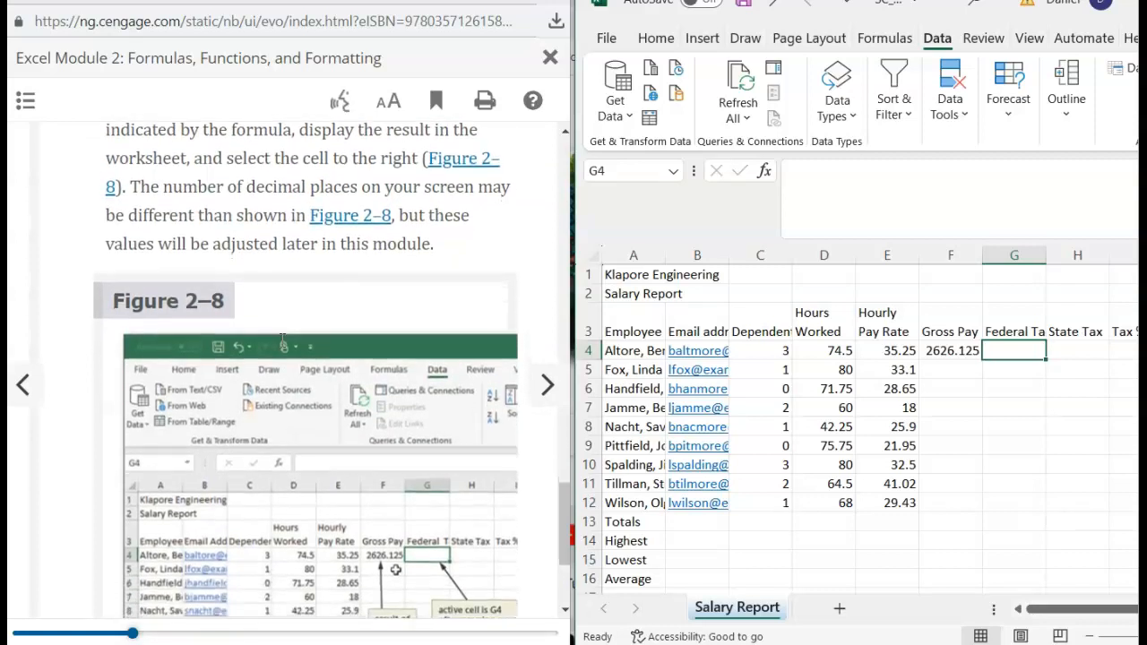
pyautogui.click(237, 433)
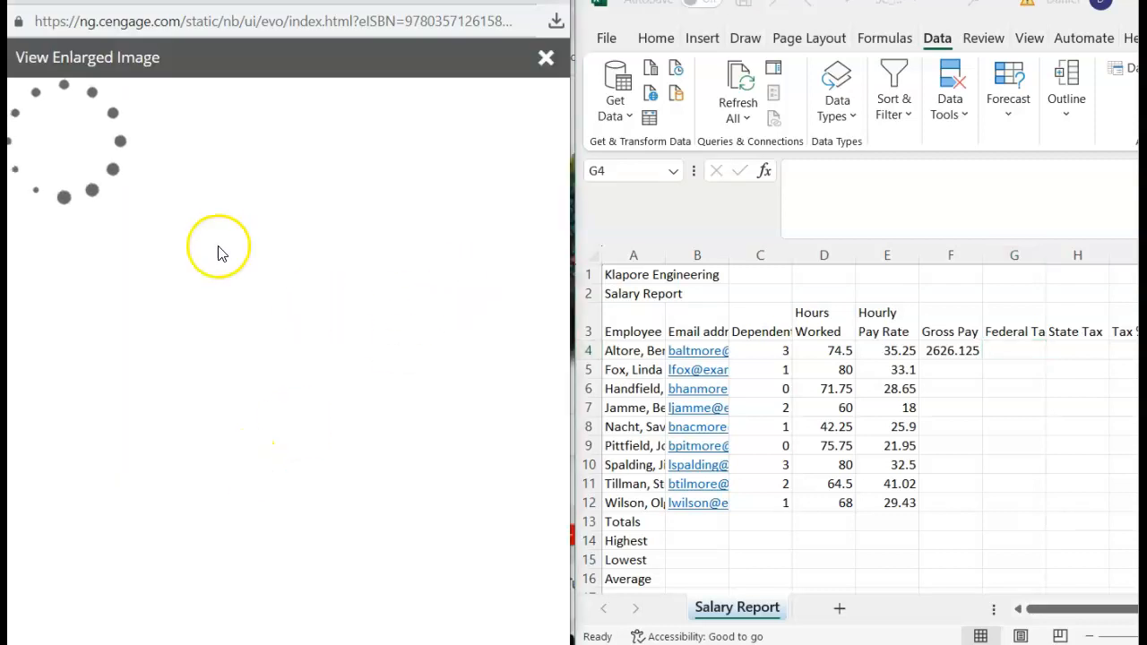
pyautogui.click(546, 57)
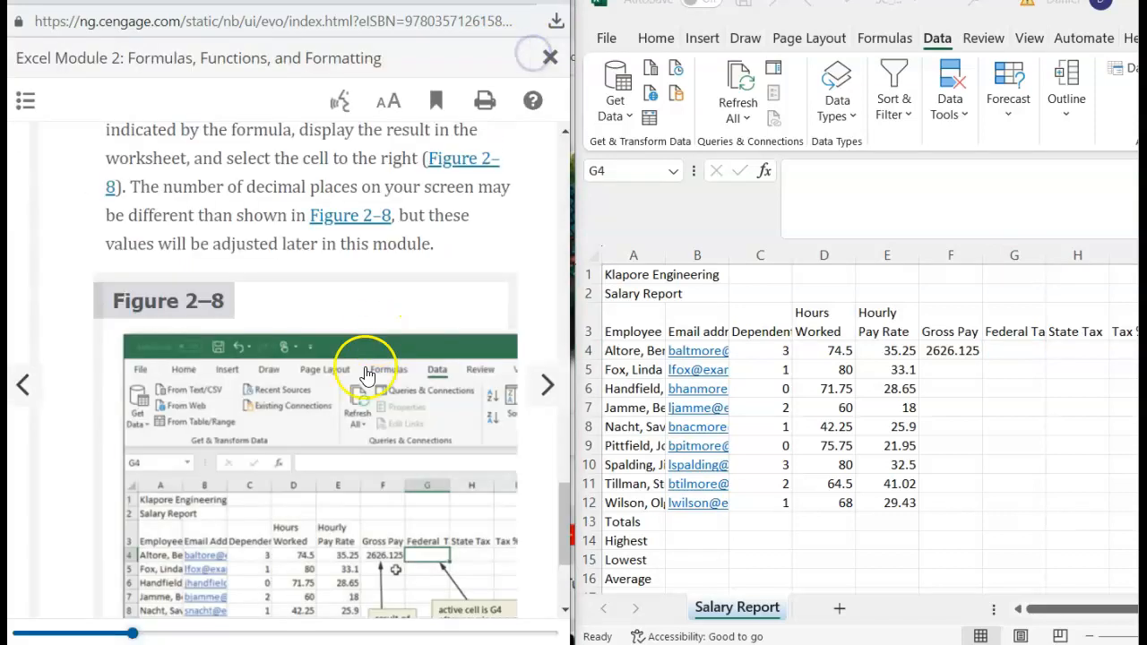
pyautogui.scroll(-5, 348, 376)
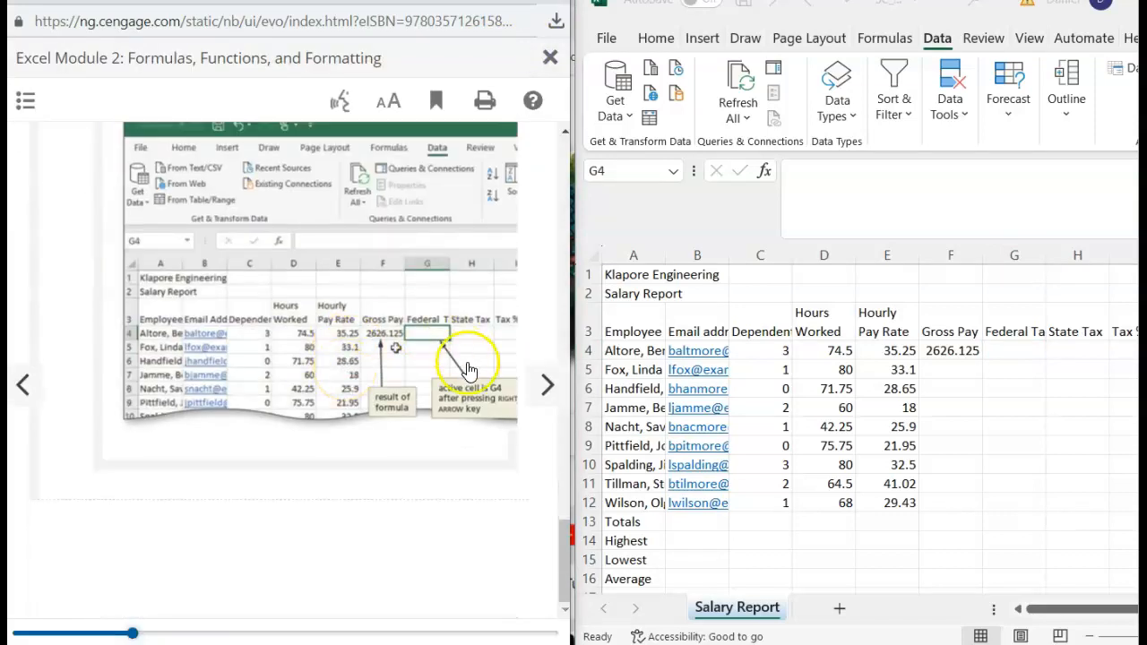
pyautogui.scroll(7, 403, 381)
pyautogui.scroll(-2, 403, 380)
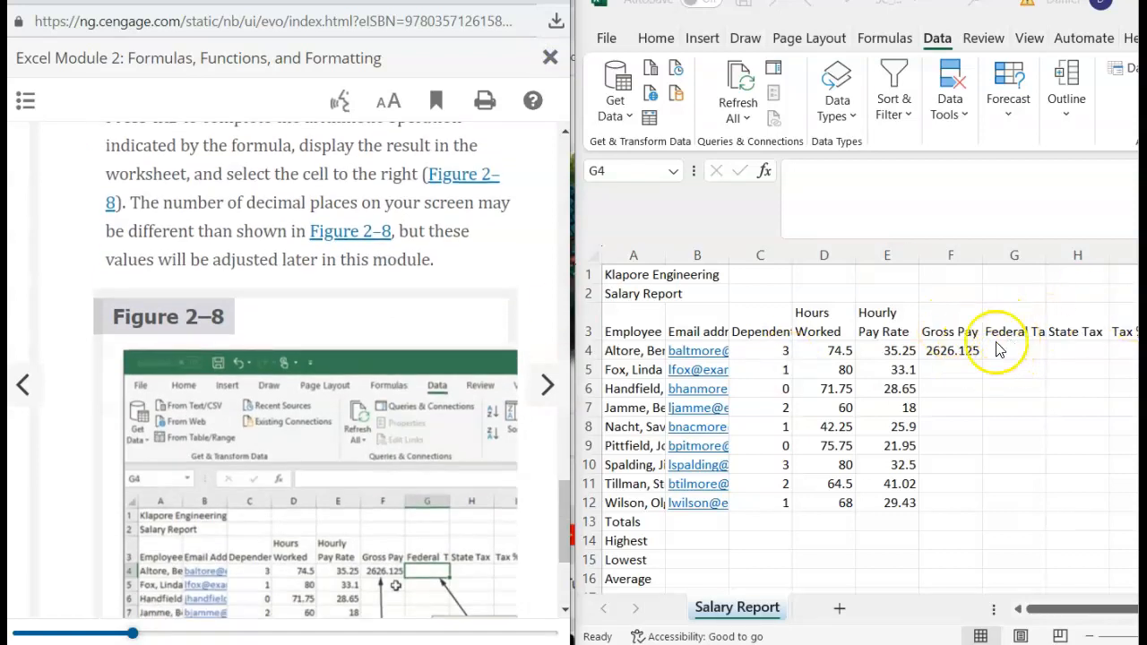
pyautogui.click(542, 384)
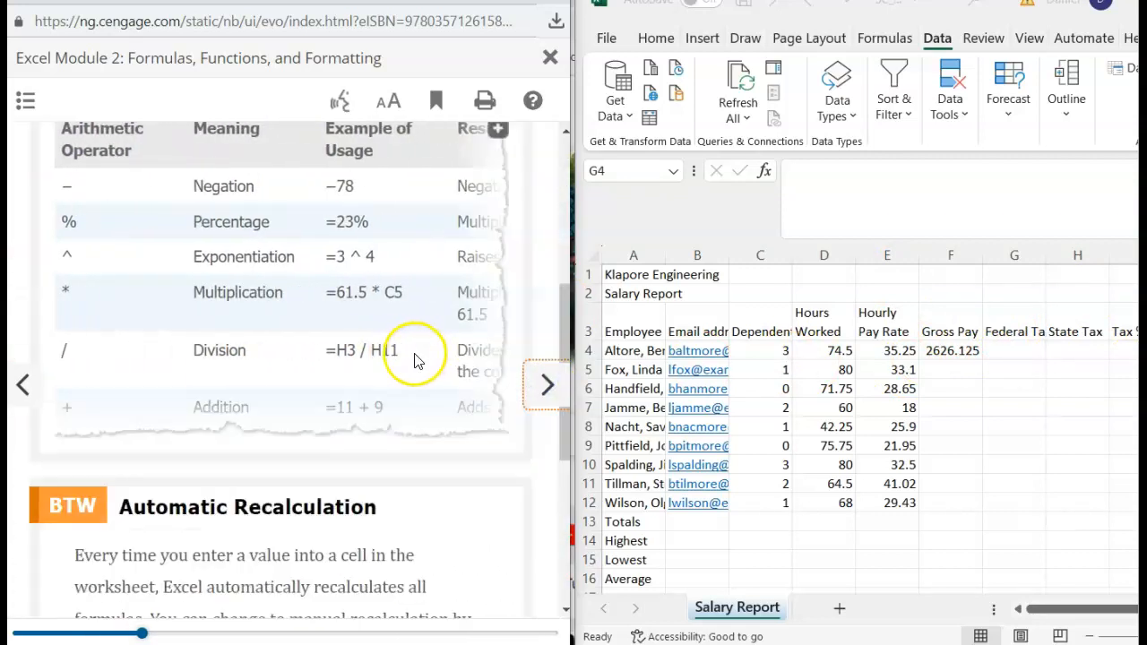
pyautogui.scroll(-5, 314, 381)
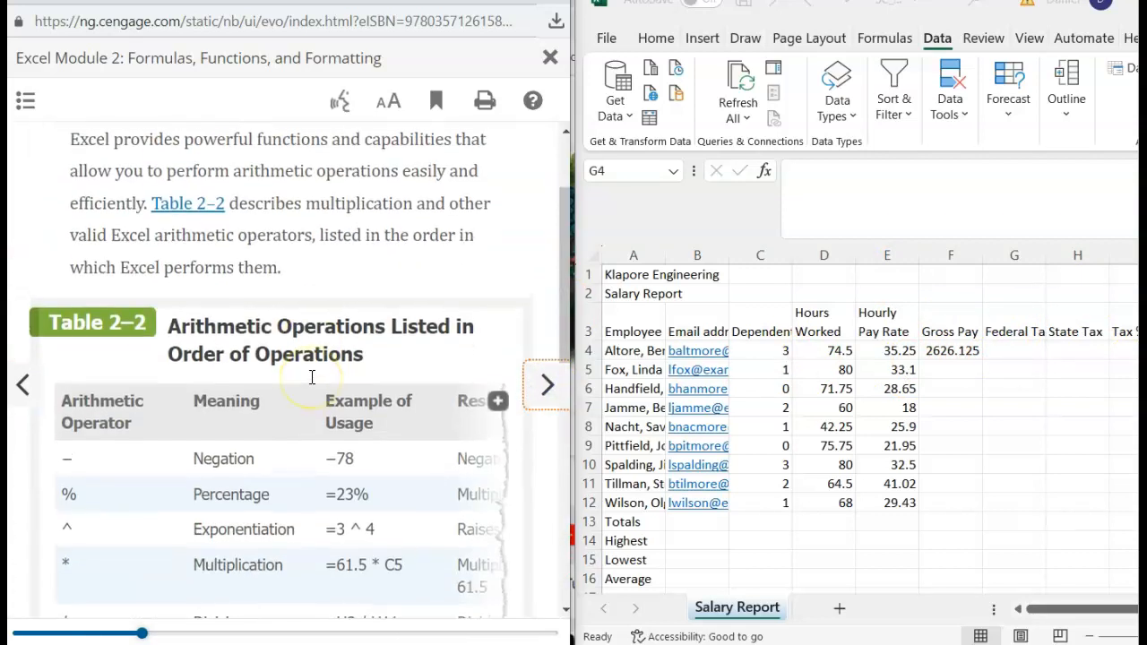
pyautogui.scroll(5, 313, 381)
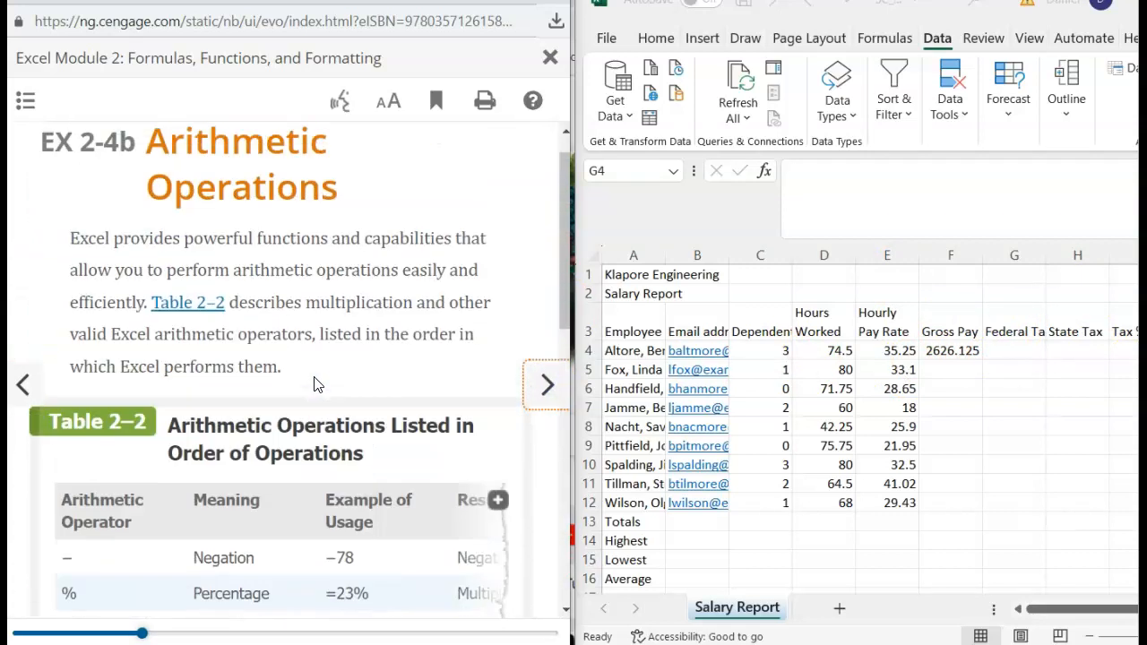
pyautogui.scroll(-2, 307, 339)
pyautogui.click(39, 410)
pyautogui.click(40, 410)
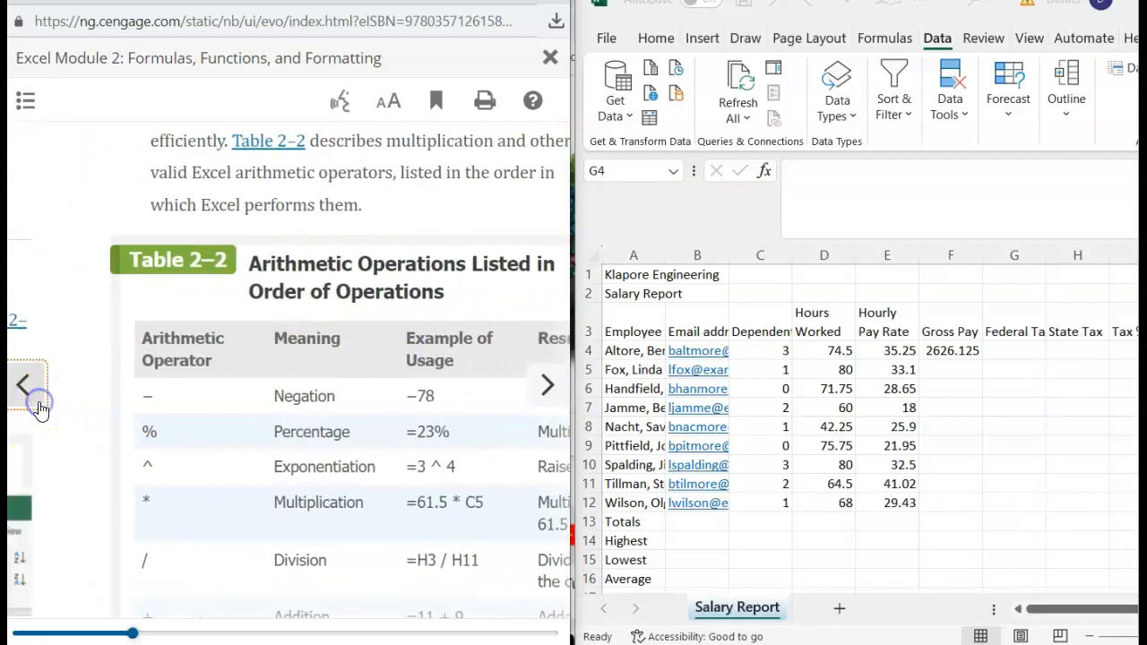
# - Page through Arithmetic Operations and Order of Operations to the Point mode section's step 1
pyautogui.scroll(10, 279, 386)
pyautogui.scroll(-10, 281, 388)
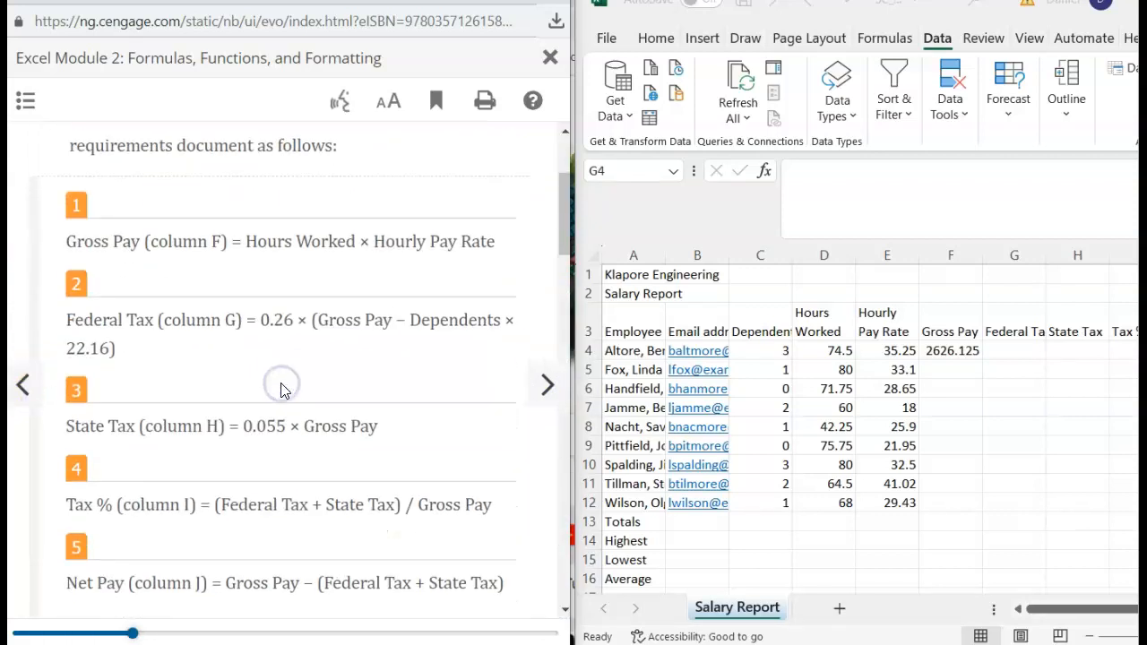
pyautogui.scroll(-6, 281, 388)
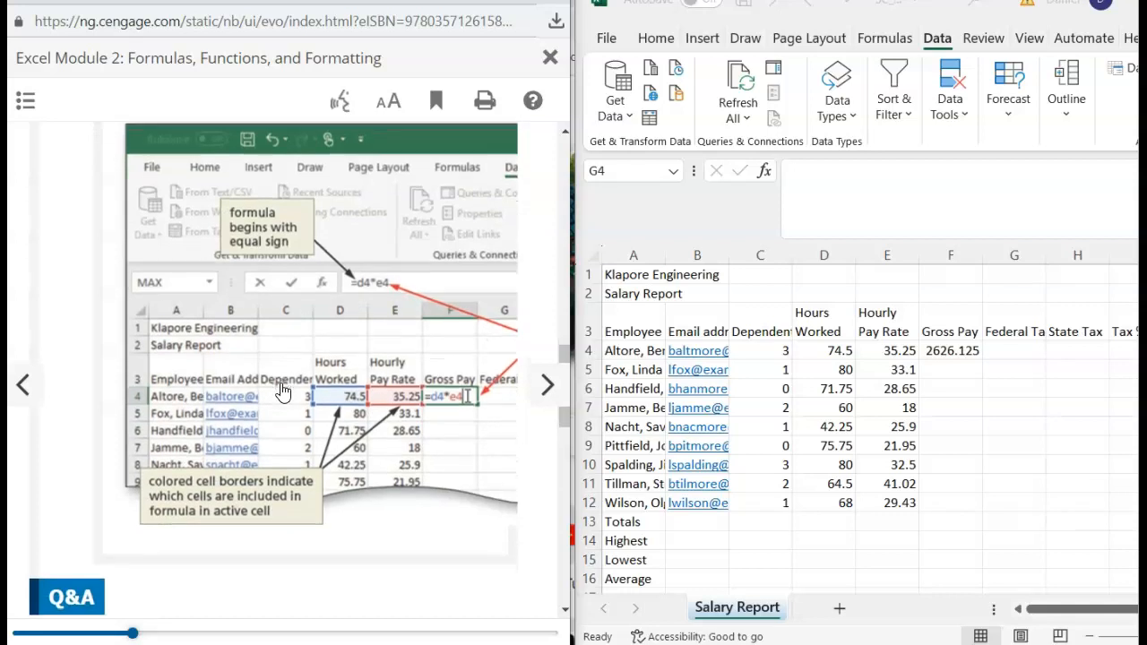
pyautogui.scroll(-3, 281, 390)
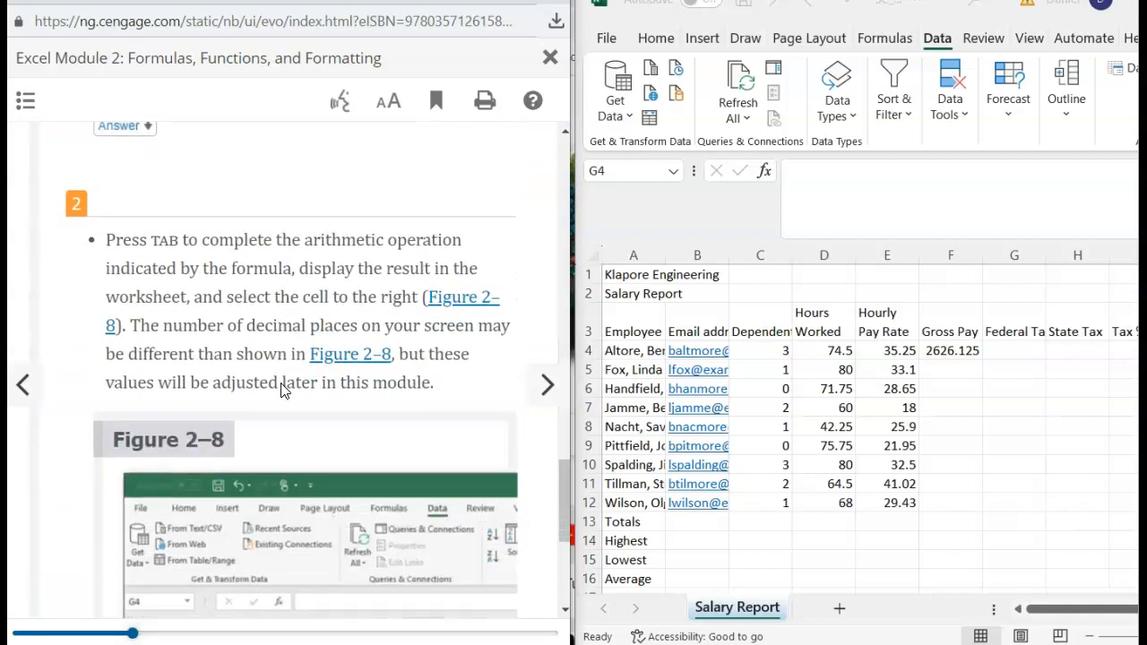
pyautogui.scroll(-1, 283, 385)
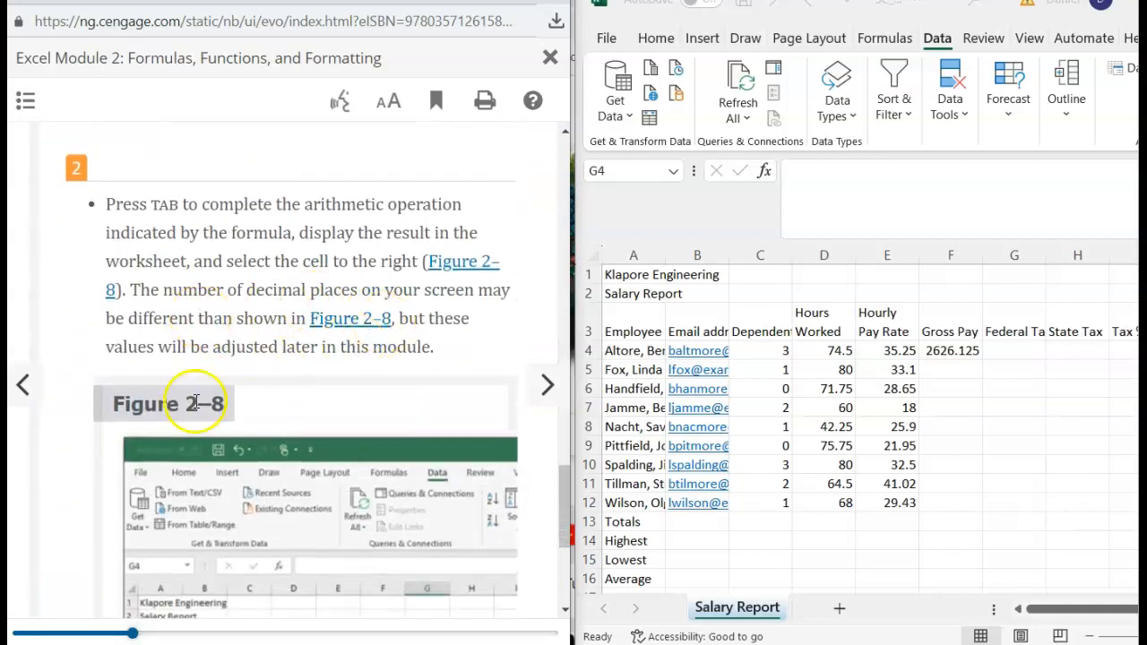
pyautogui.scroll(-8, 196, 403)
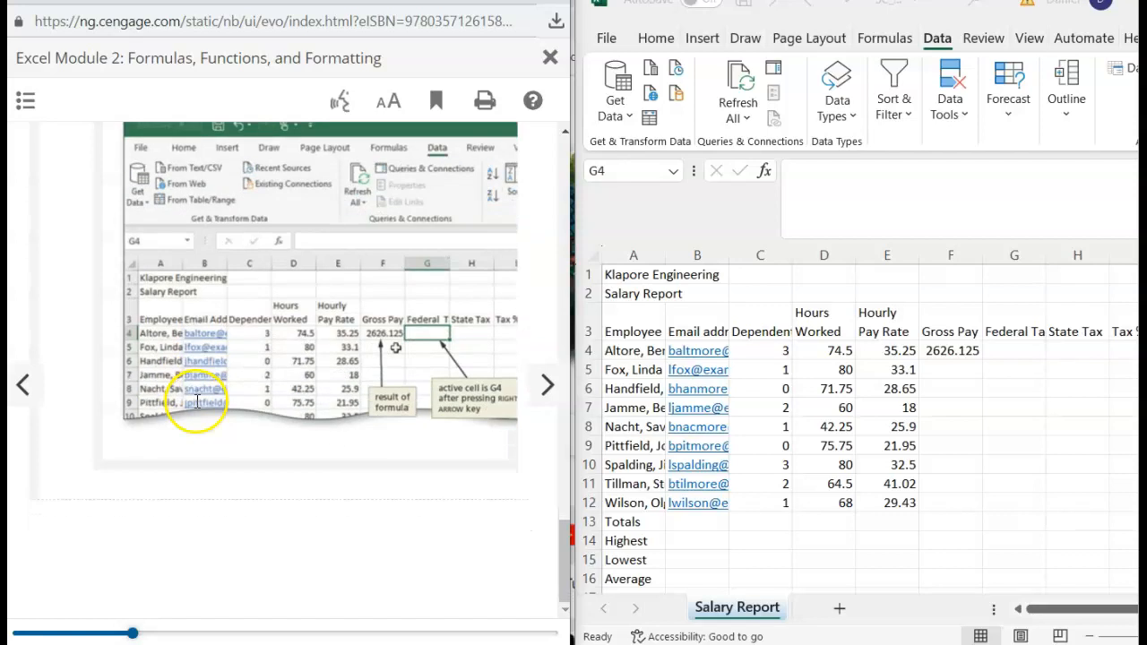
pyautogui.click(545, 383)
pyautogui.scroll(-10, 213, 475)
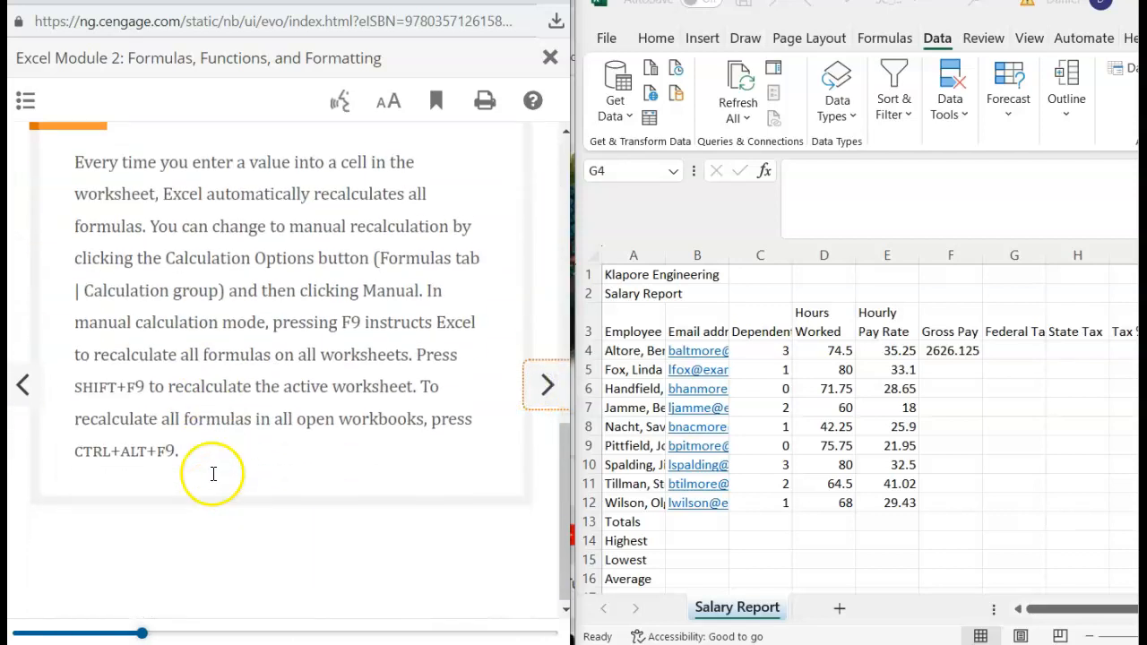
pyautogui.click(545, 386)
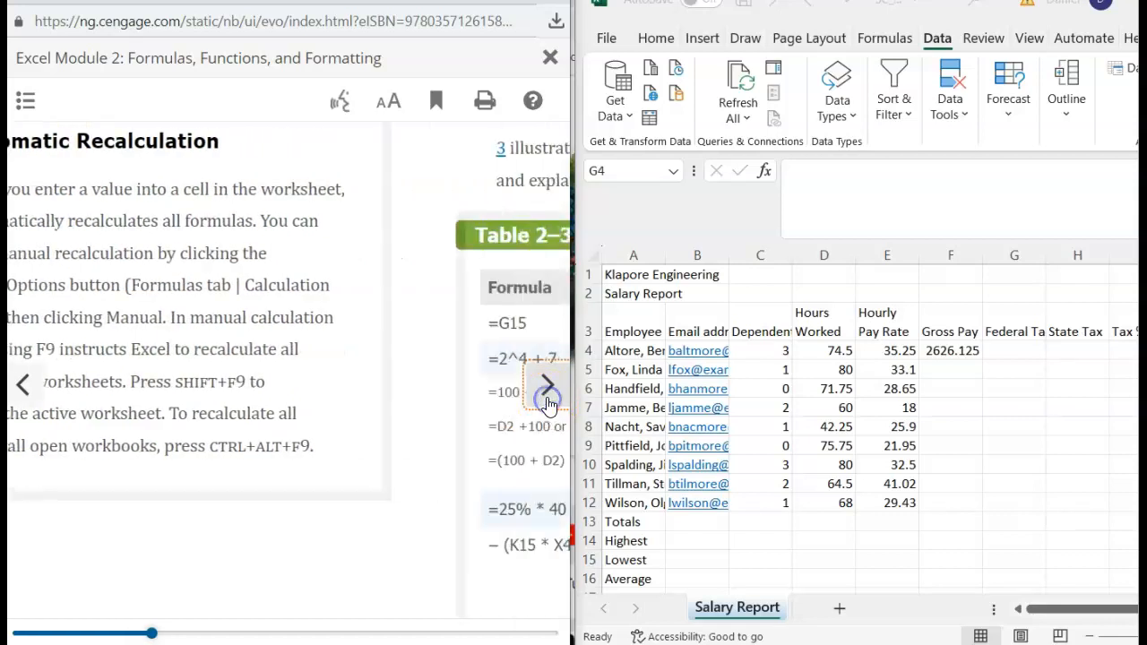
pyautogui.scroll(-8, 308, 436)
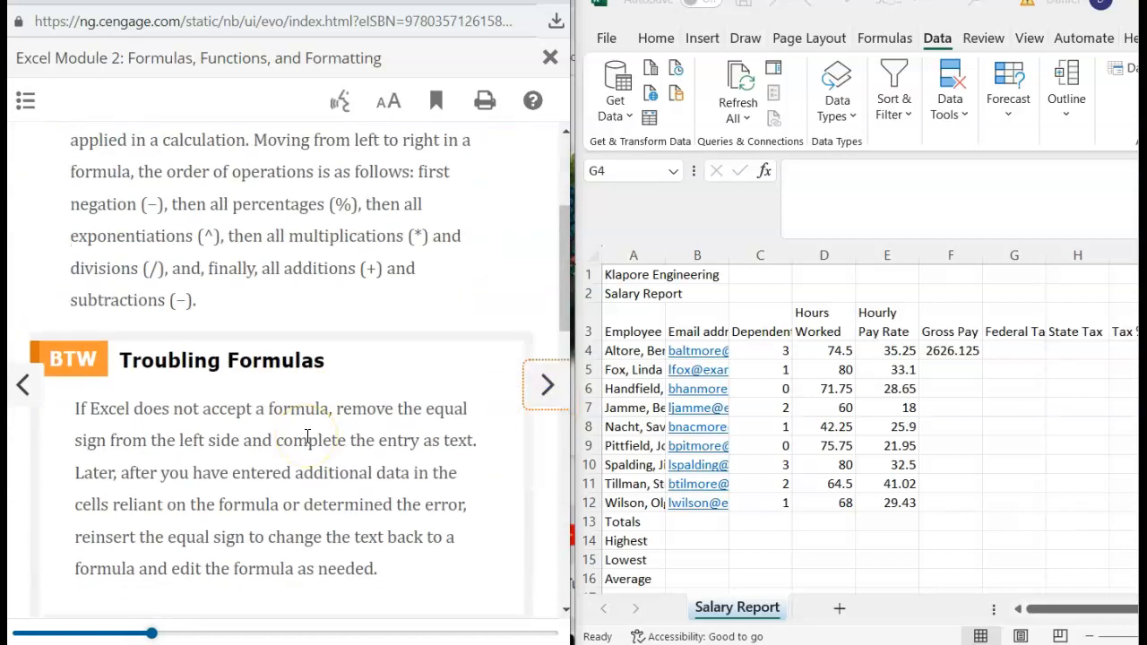
pyautogui.scroll(-5, 308, 436)
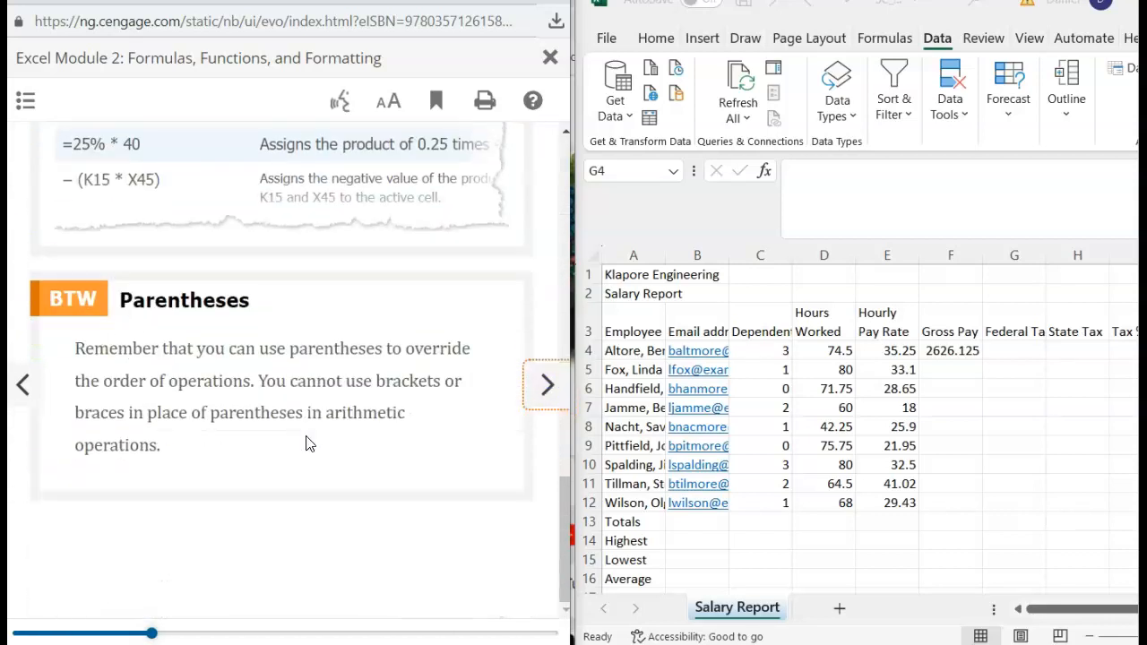
pyautogui.click(547, 387)
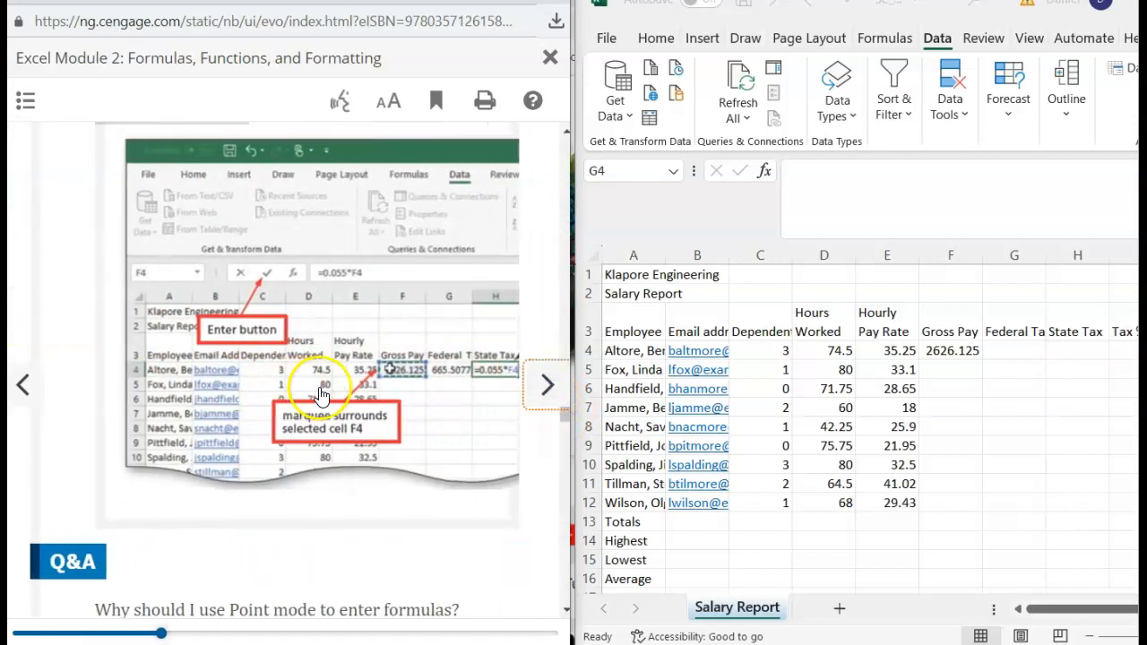
pyautogui.scroll(-10, 173, 500)
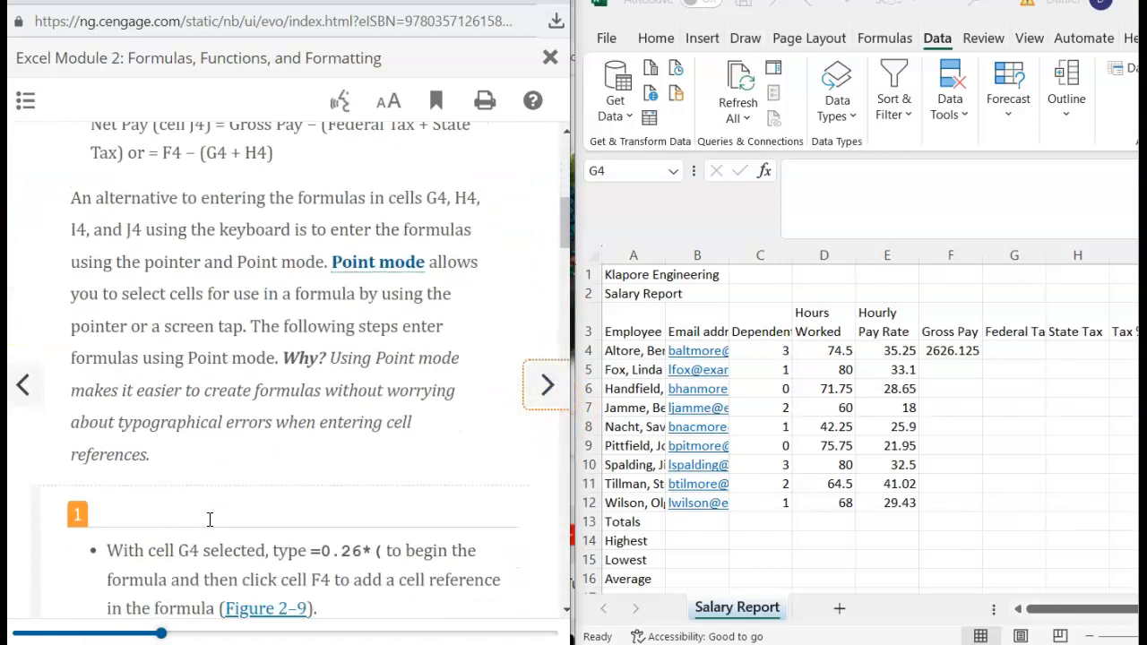
pyautogui.scroll(-3, 210, 520)
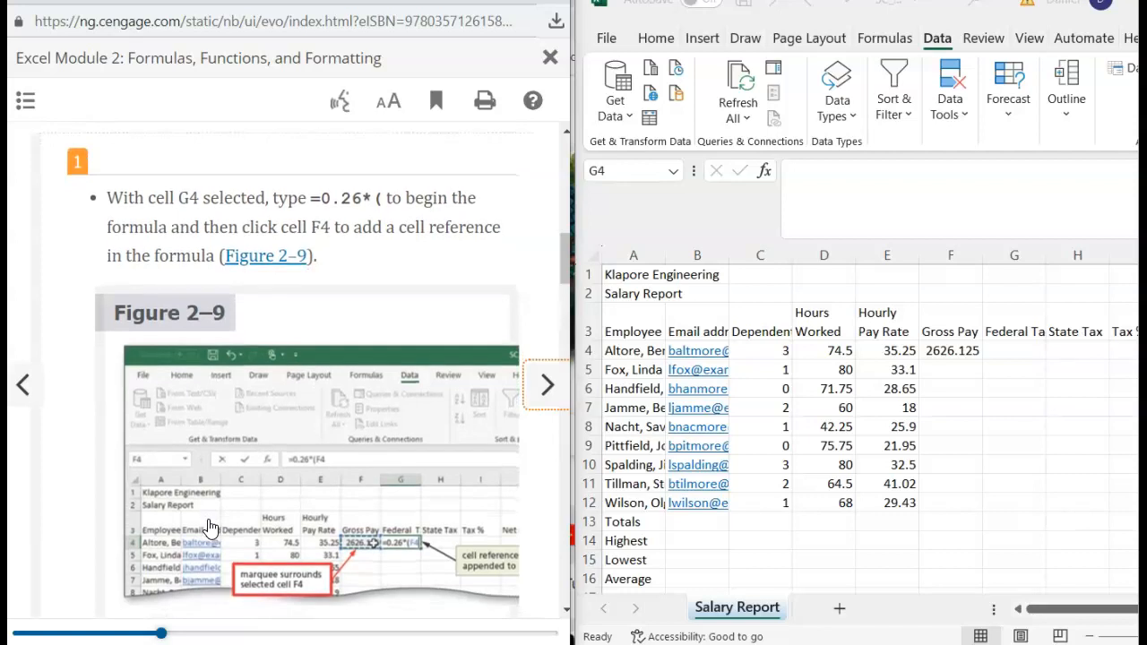
# - Build =0.26*(F4-C4*22.16) in G4 by pointing at cells, giving Federal Tax 665.5077
pyautogui.click(1011, 351)
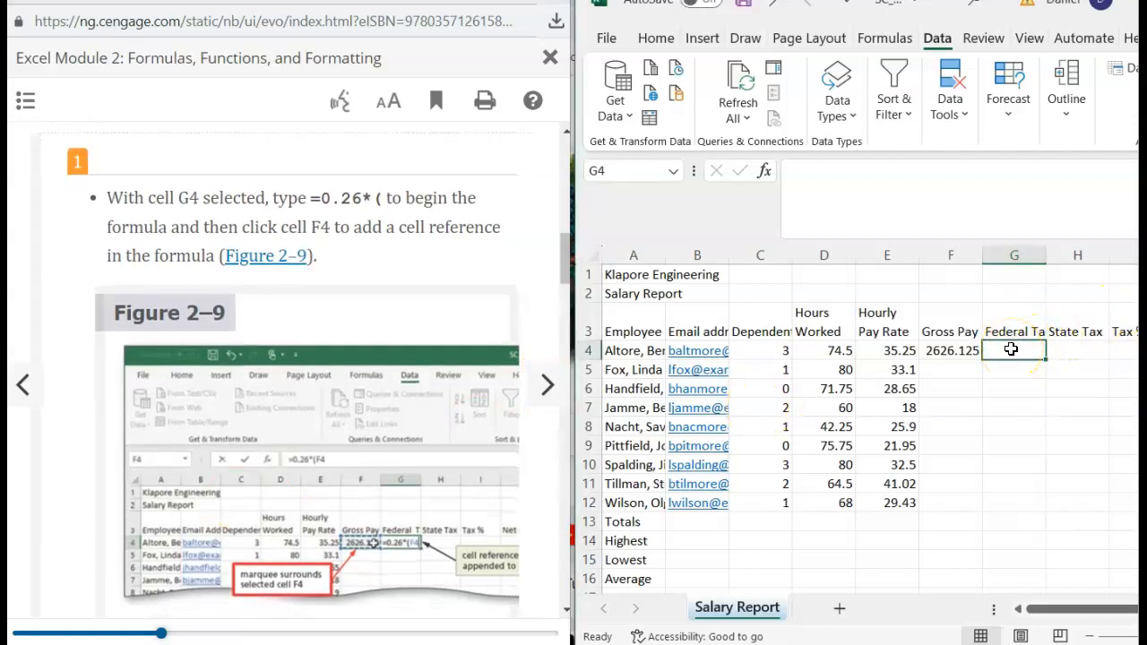
pyautogui.write('=0.26*(')
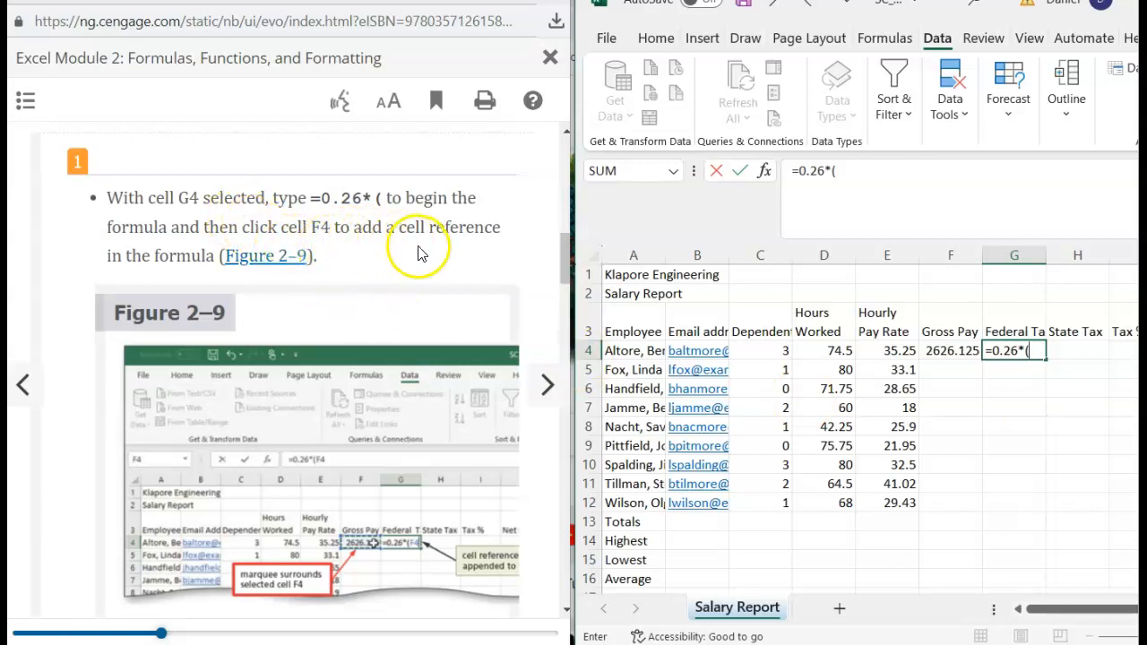
pyautogui.click(941, 348)
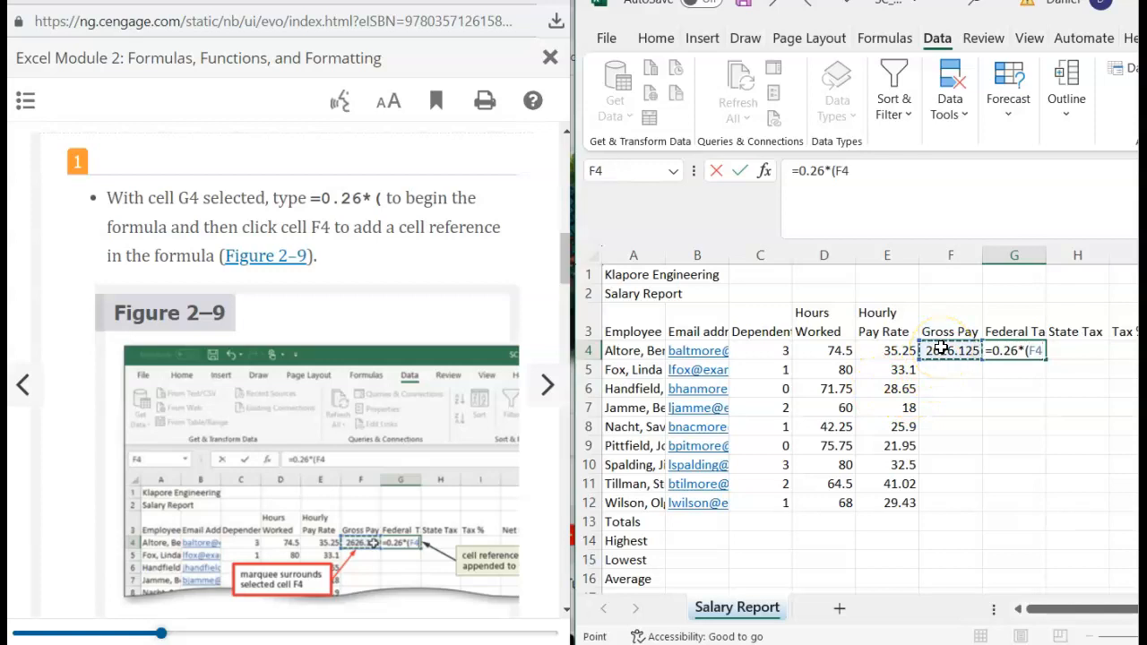
pyautogui.scroll(-1, 307, 432)
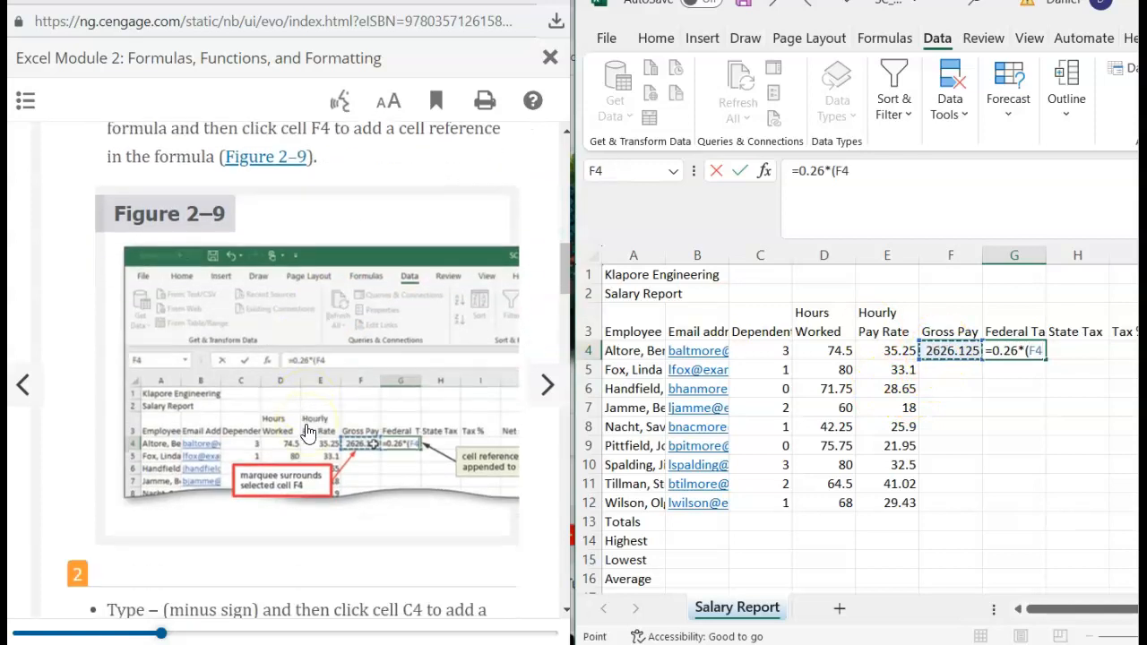
pyautogui.scroll(-3, 308, 432)
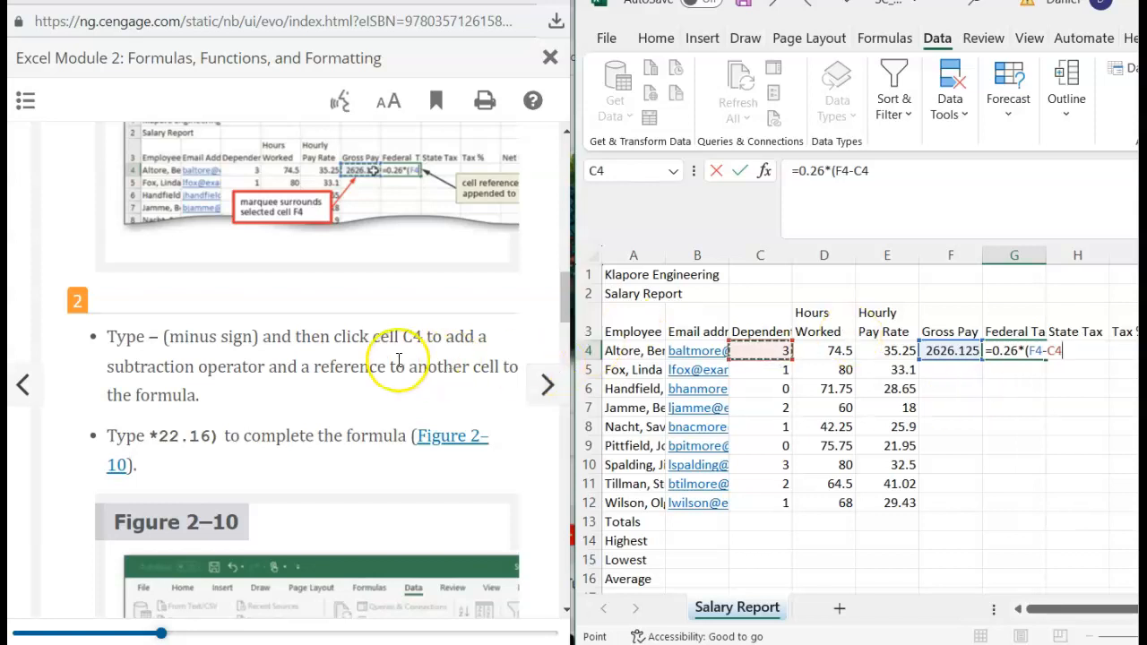
pyautogui.scroll(-3, 254, 420)
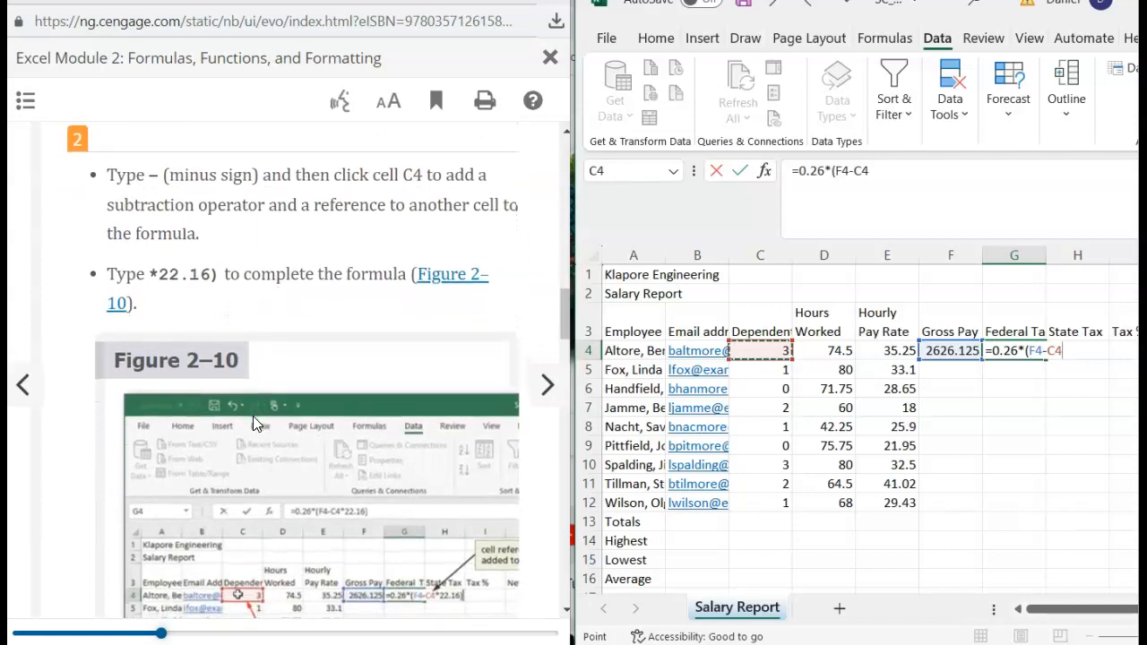
pyautogui.scroll(-1, 252, 416)
pyautogui.scroll(-1, 252, 416)
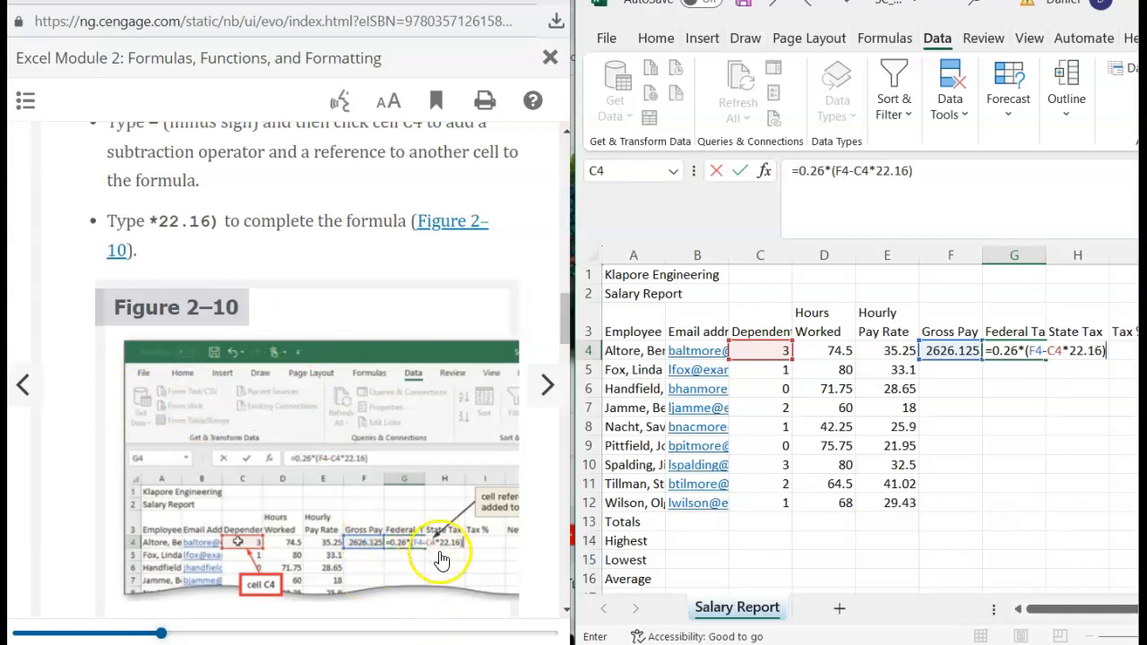
pyautogui.scroll(-3, 439, 561)
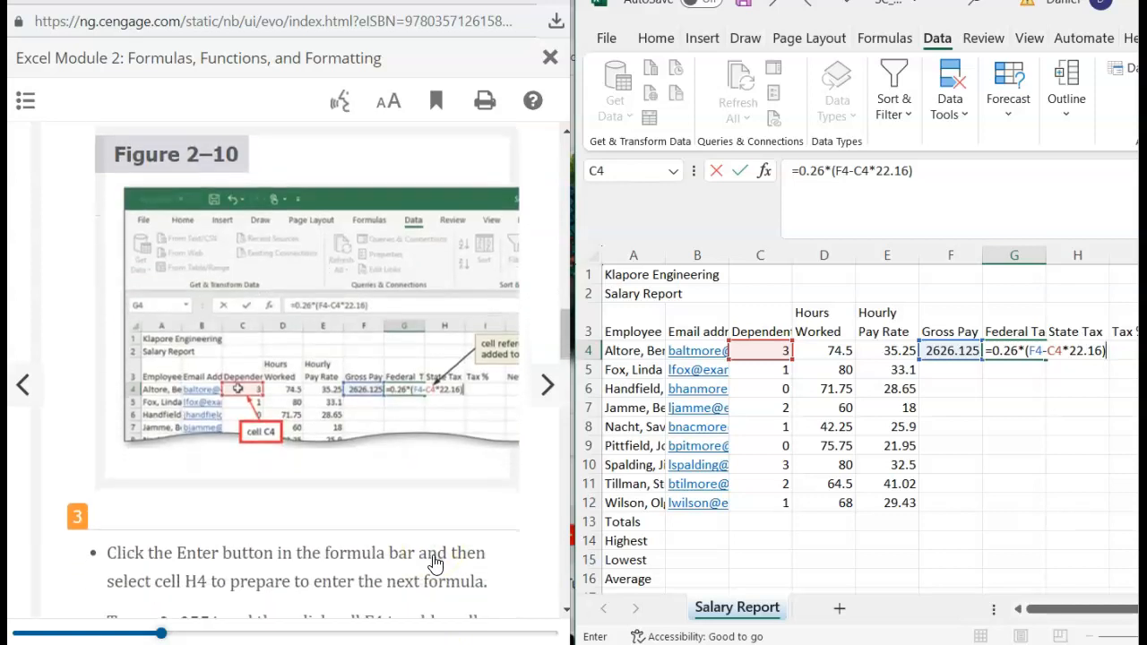
pyautogui.scroll(-1, 434, 562)
pyautogui.scroll(3, 434, 563)
pyautogui.scroll(-3, 435, 563)
pyautogui.scroll(-4, 434, 563)
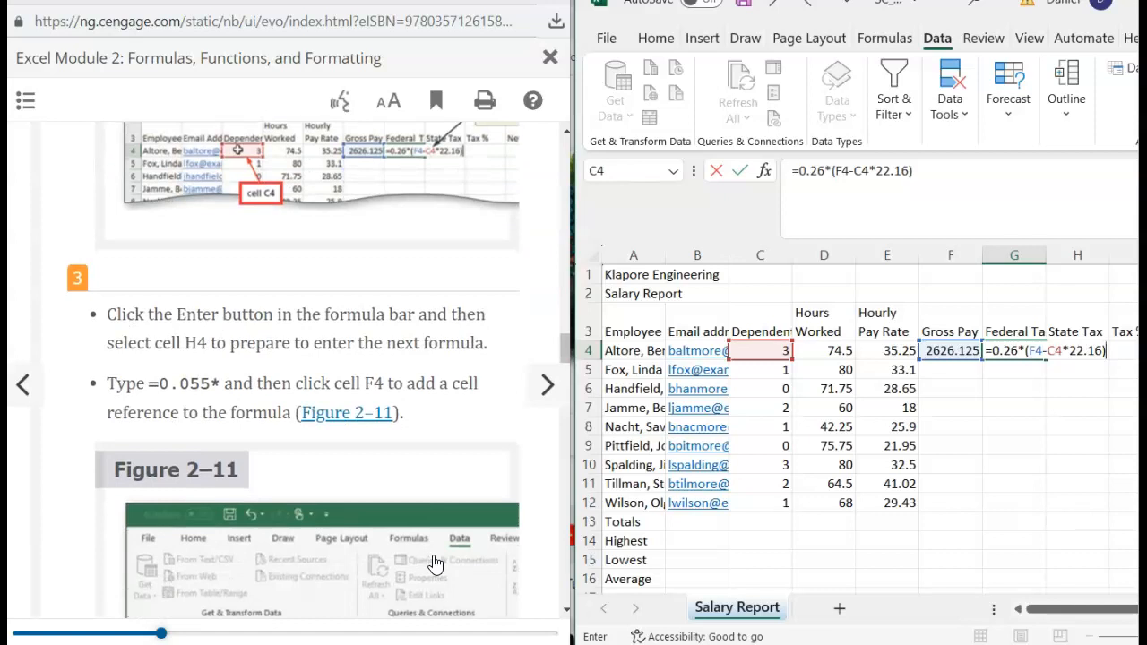
pyautogui.press('Return')
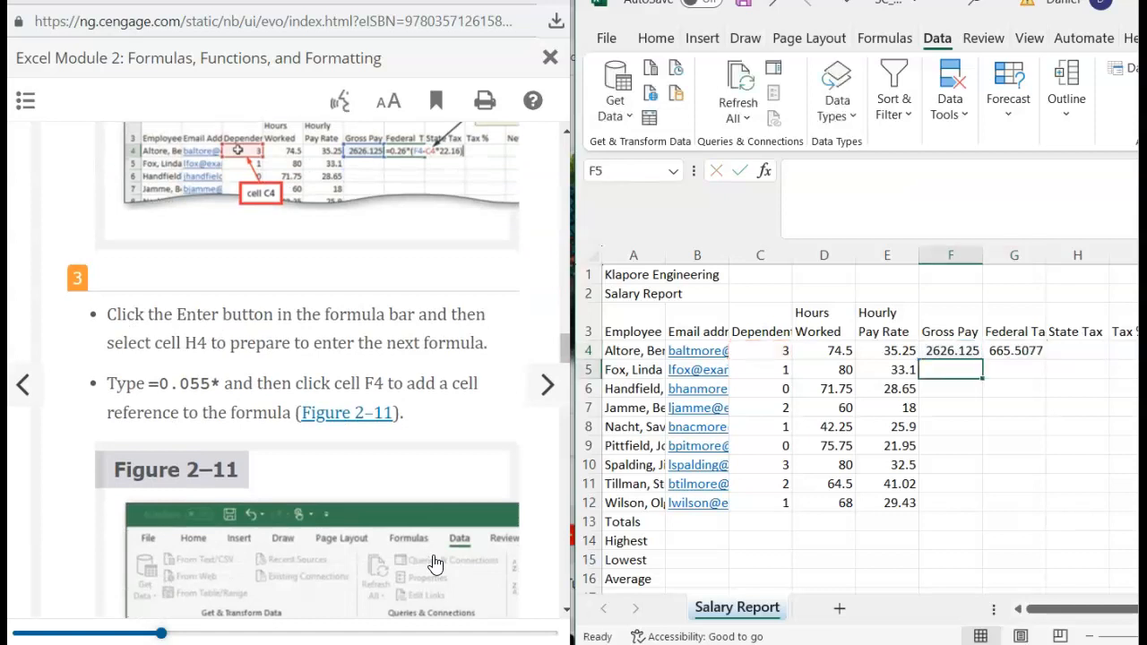
# - Enter the State Tax formula =0.055*F4 in H4, showing 144.4369
pyautogui.scroll(-5, 358, 345)
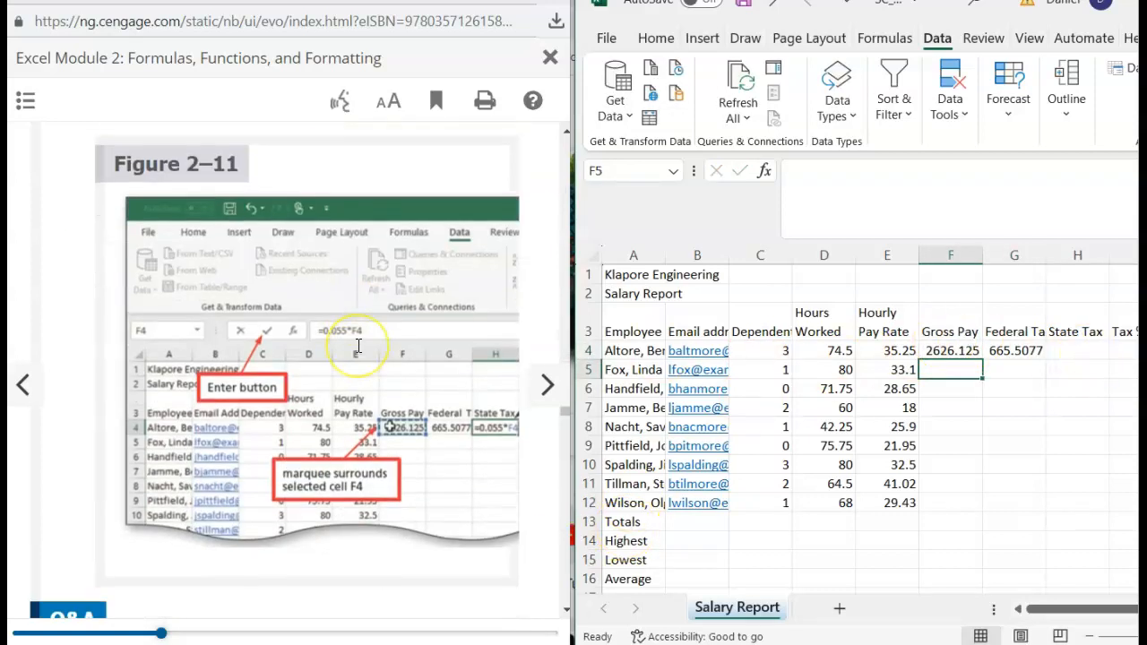
pyautogui.scroll(3, 359, 345)
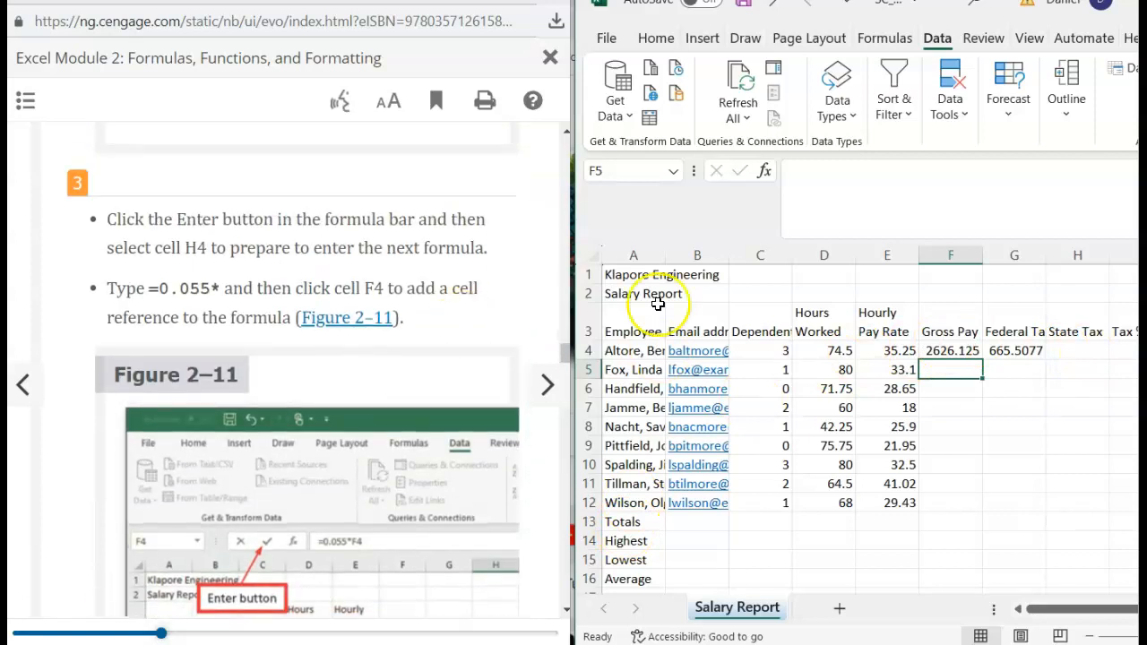
pyautogui.click(1068, 352)
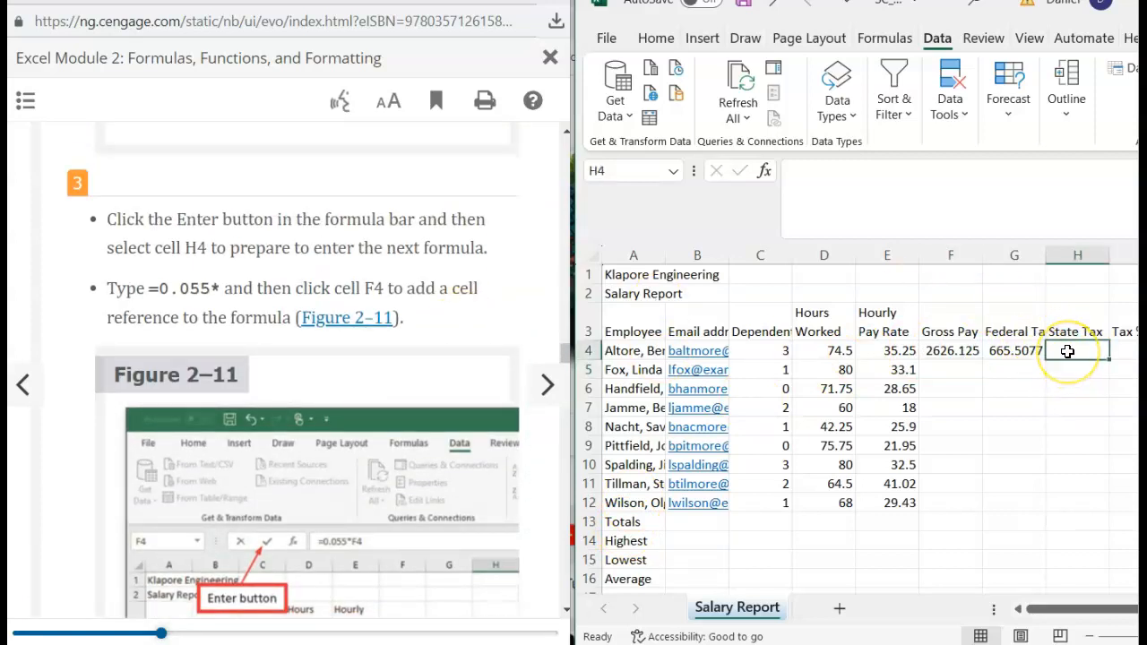
pyautogui.write('=0.055*')
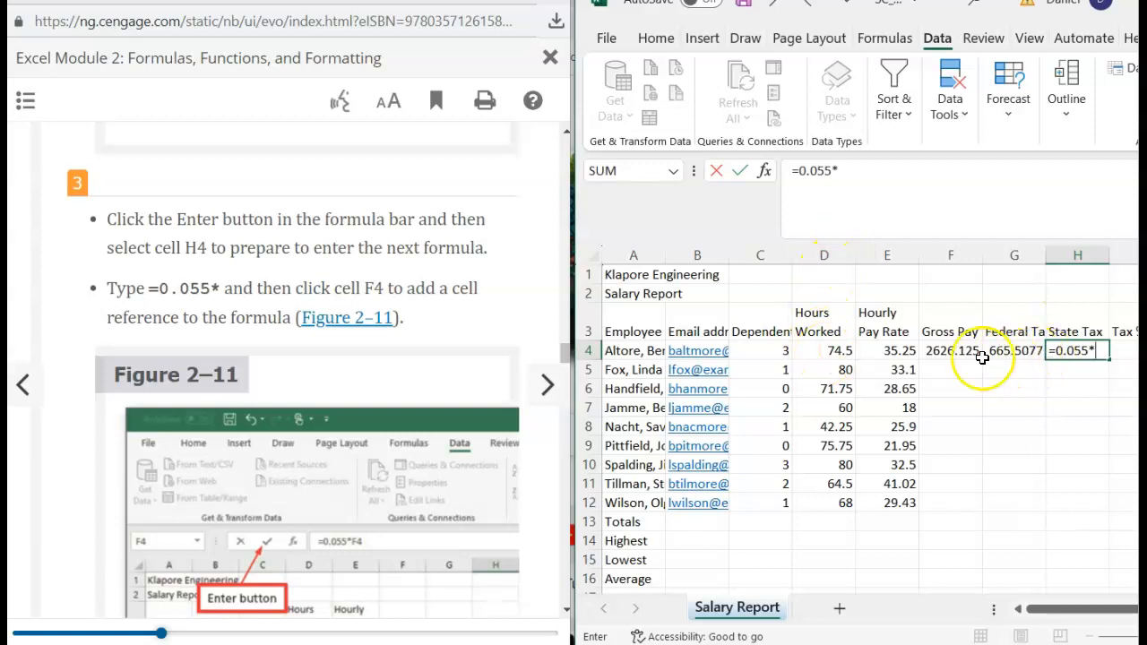
pyautogui.click(949, 354)
pyautogui.scroll(-2, 336, 468)
pyautogui.scroll(-3, 345, 468)
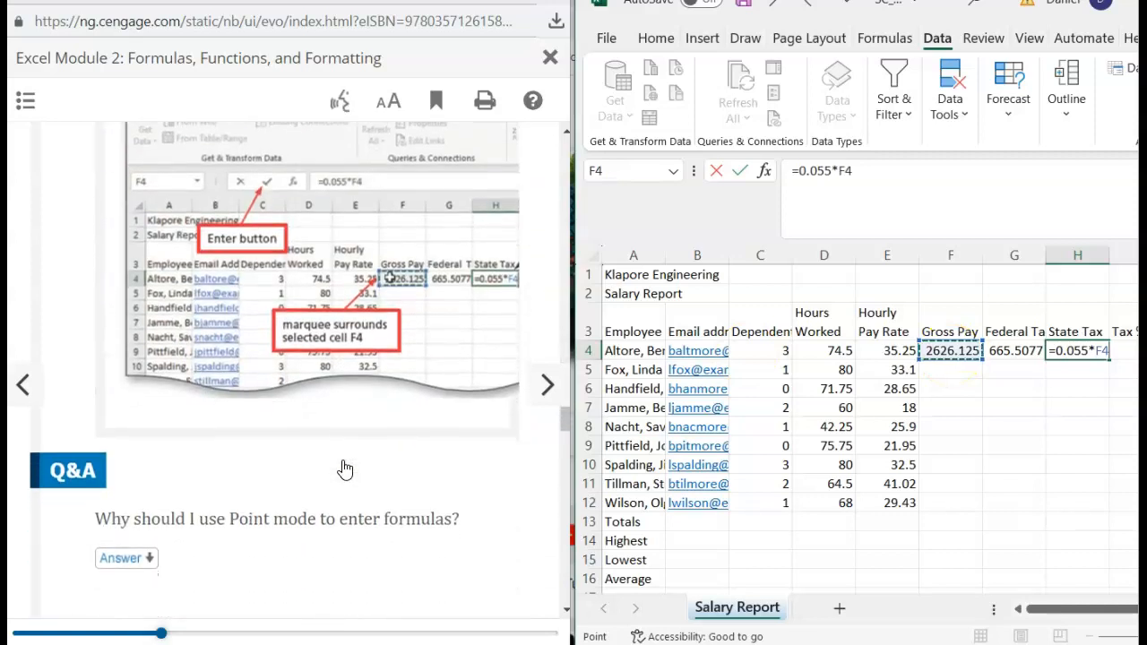
pyautogui.scroll(-5, 345, 468)
pyautogui.scroll(1, 345, 470)
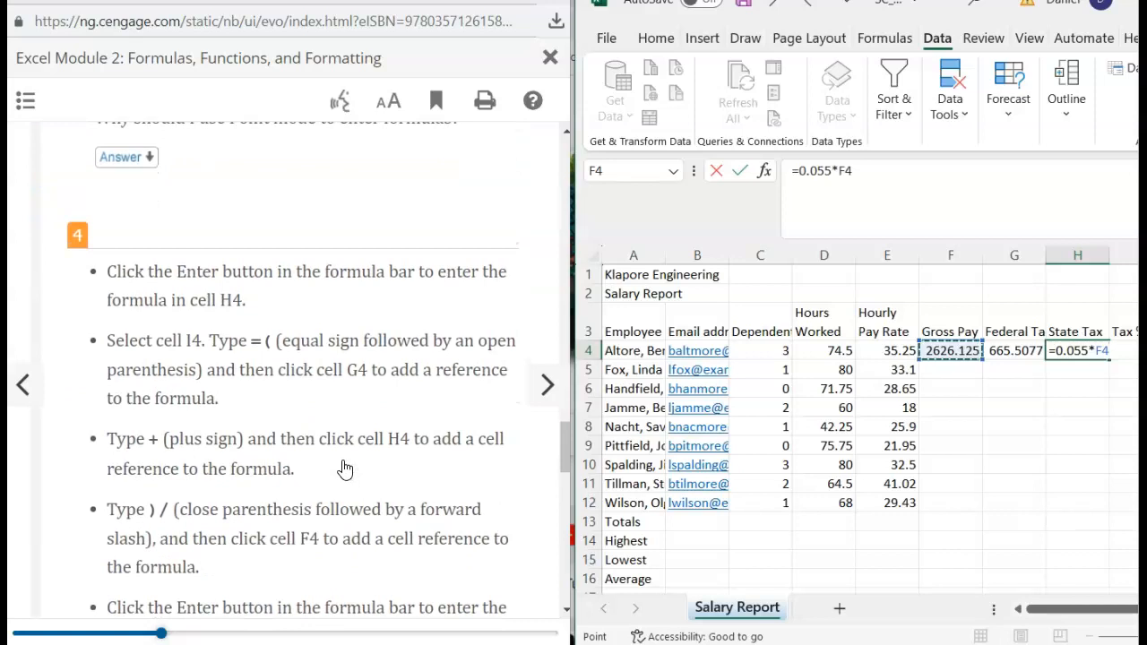
pyautogui.press('Return')
# - Scroll the sheet right to show the empty Tax % and Net Pay columns
pyautogui.scroll(4, 294, 319)
pyautogui.scroll(-3, 295, 320)
pyautogui.scroll(-4, 298, 321)
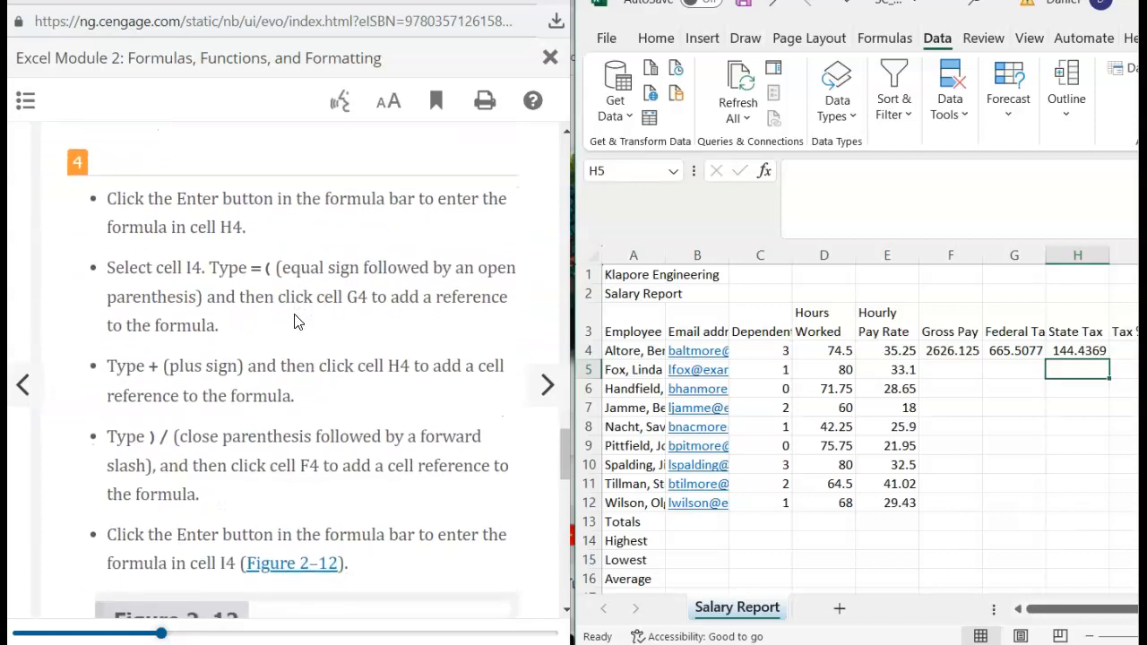
pyautogui.hscroll(3, 1082, 413)
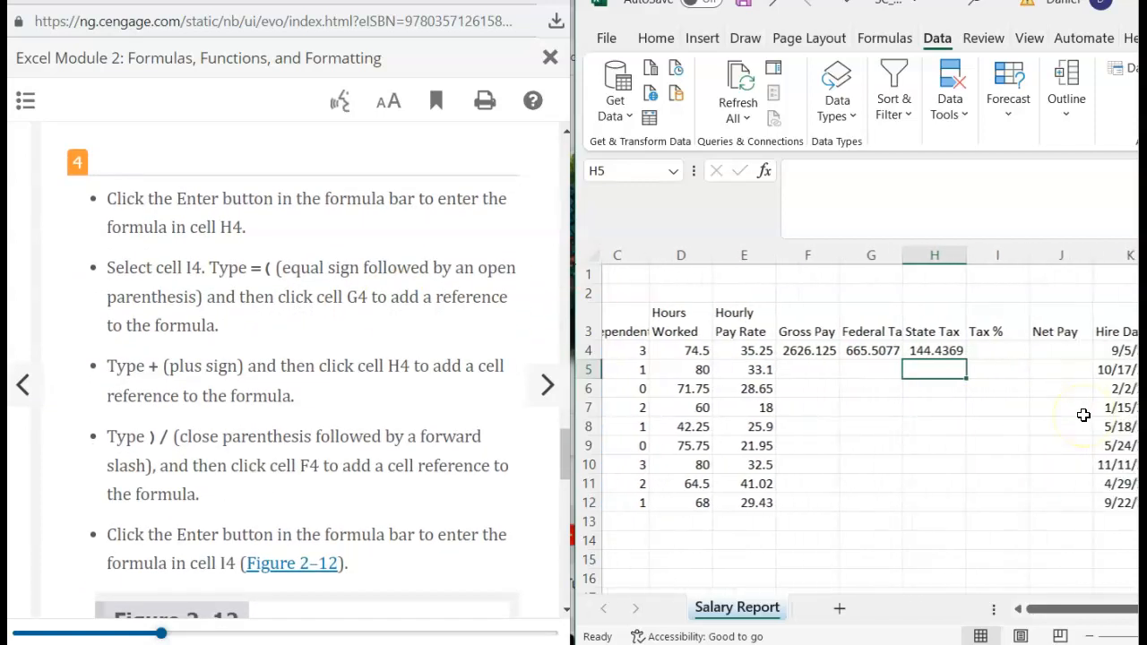
# - Enter =(G4+H4)/F4 in I4 so Tax % shows 0.308418
pyautogui.click(995, 349)
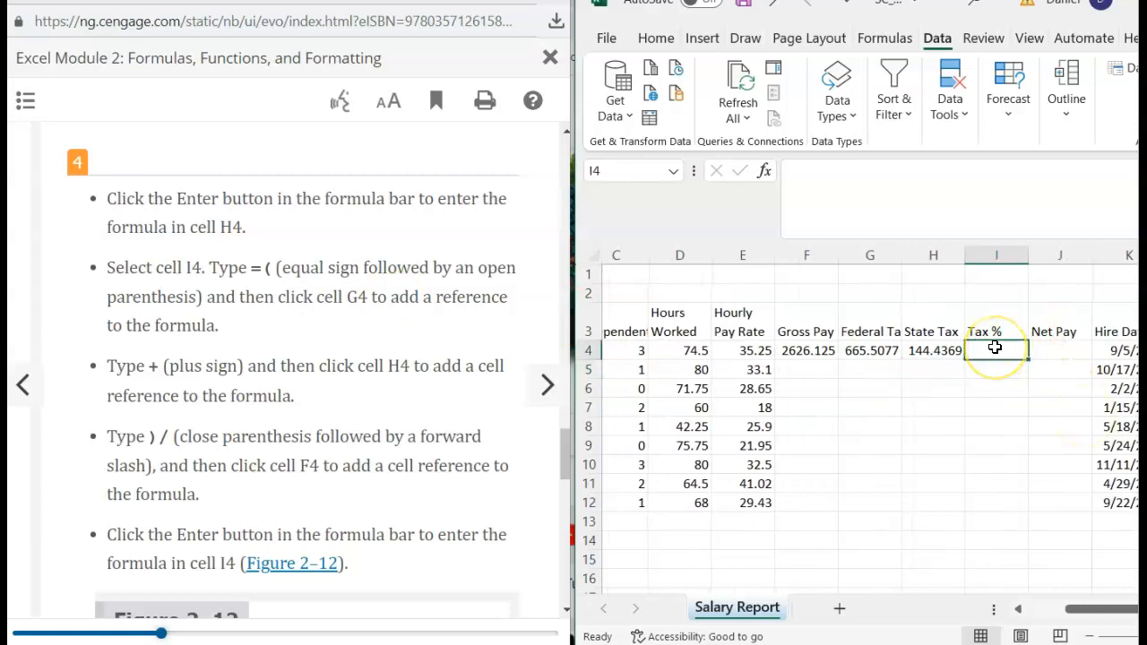
pyautogui.write('(')
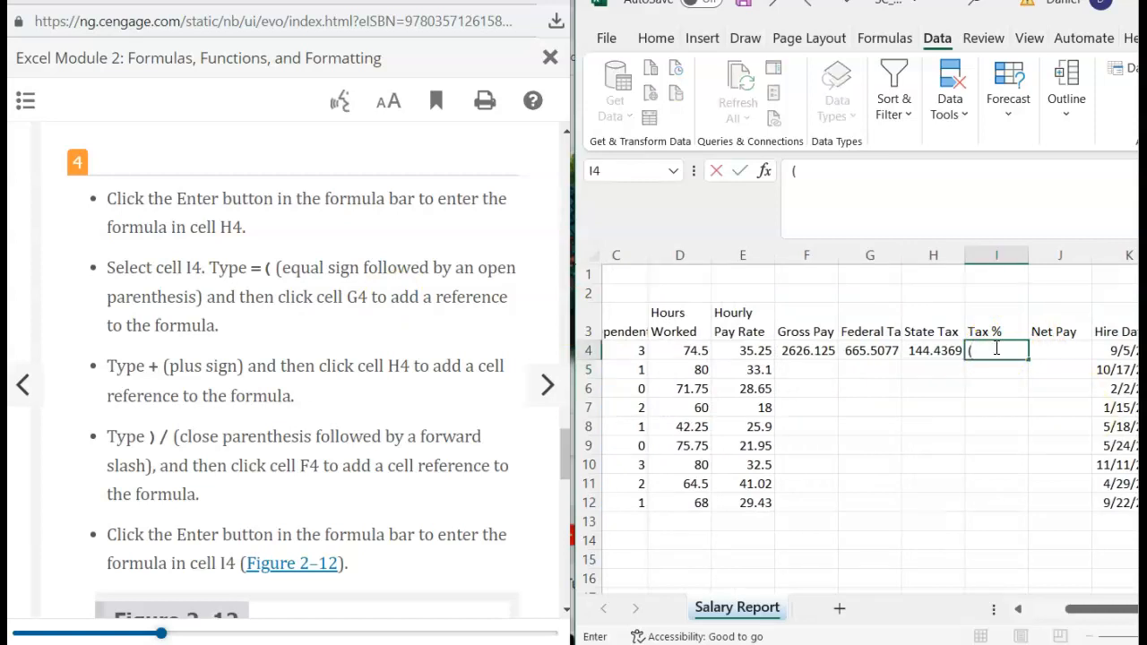
pyautogui.press('BackSpace')
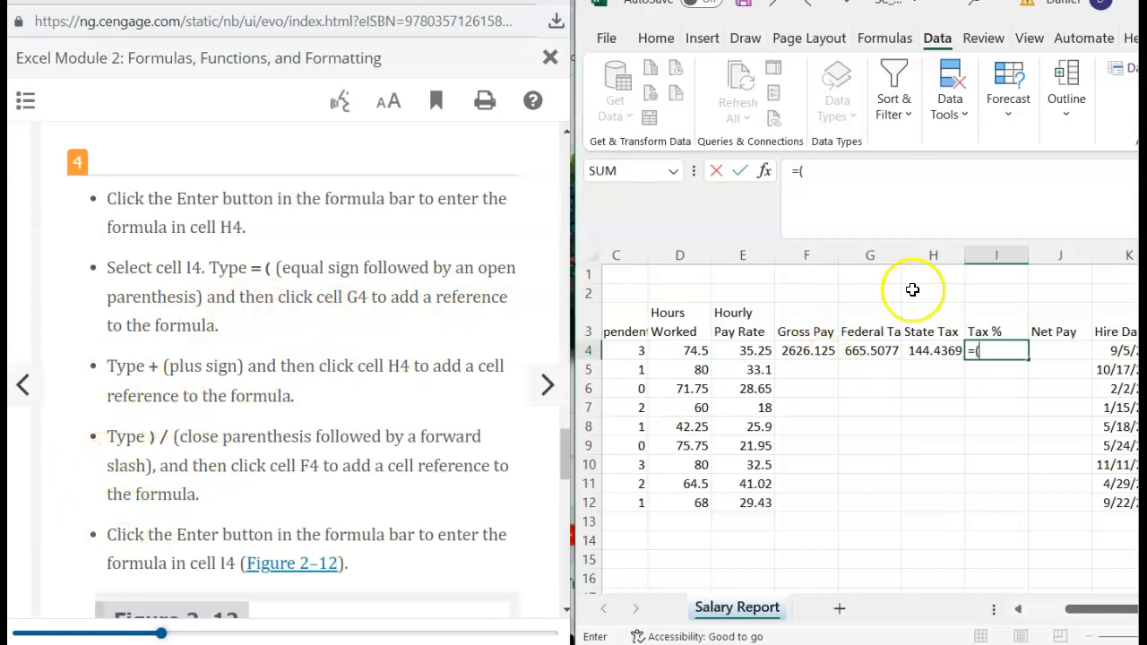
pyautogui.click(874, 352)
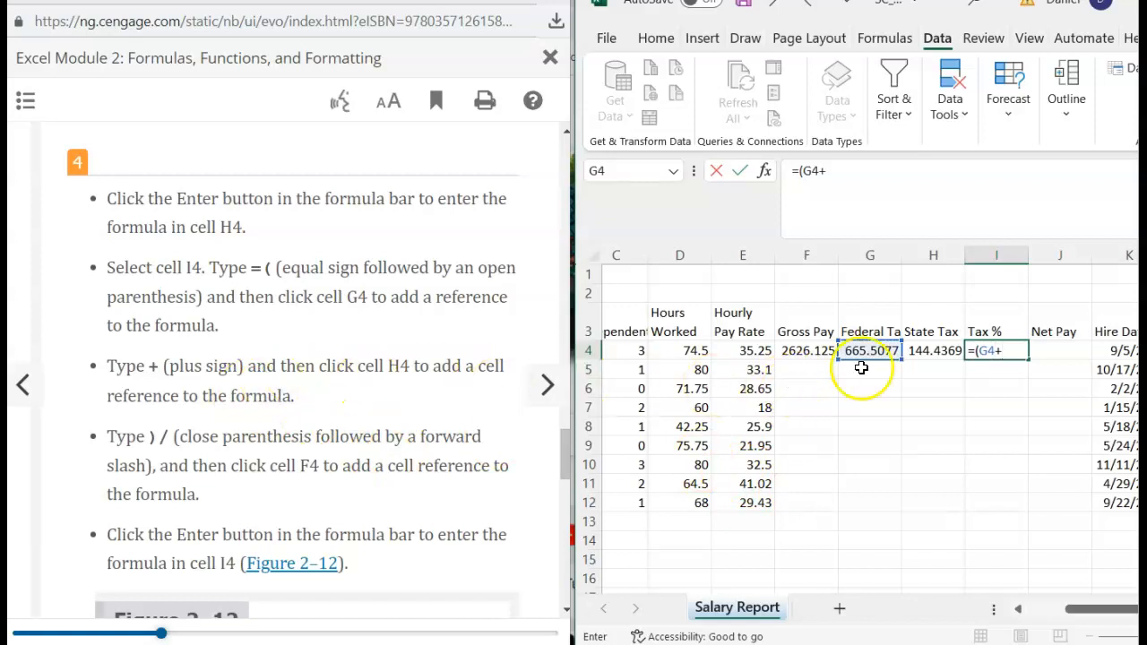
pyautogui.click(929, 344)
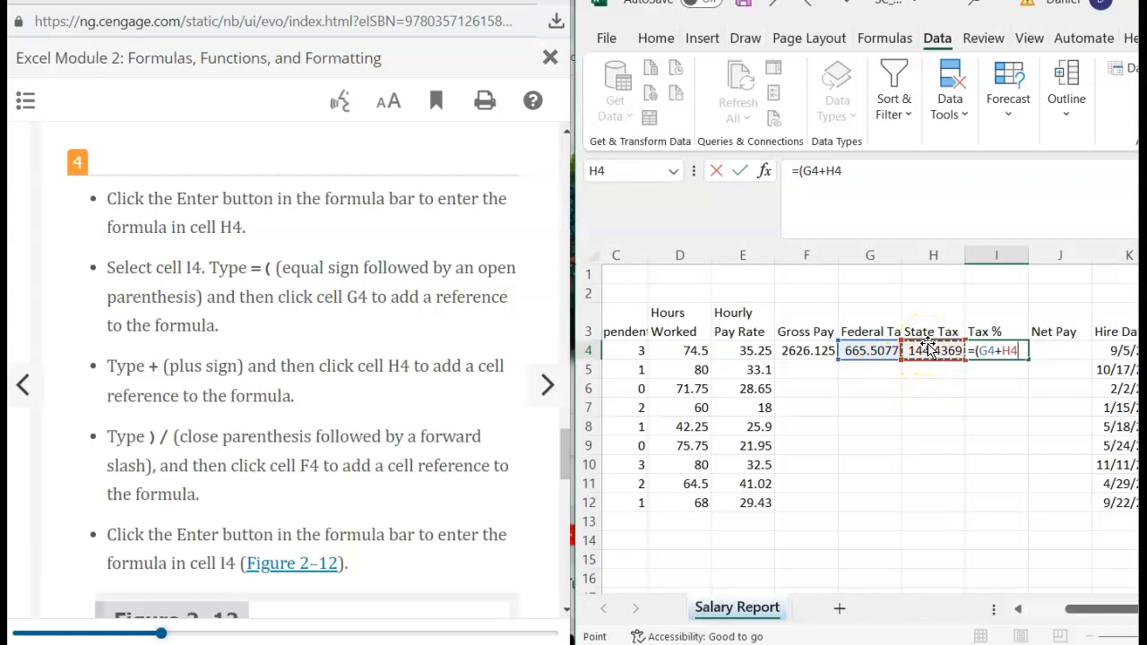
pyautogui.scroll(-1, 290, 490)
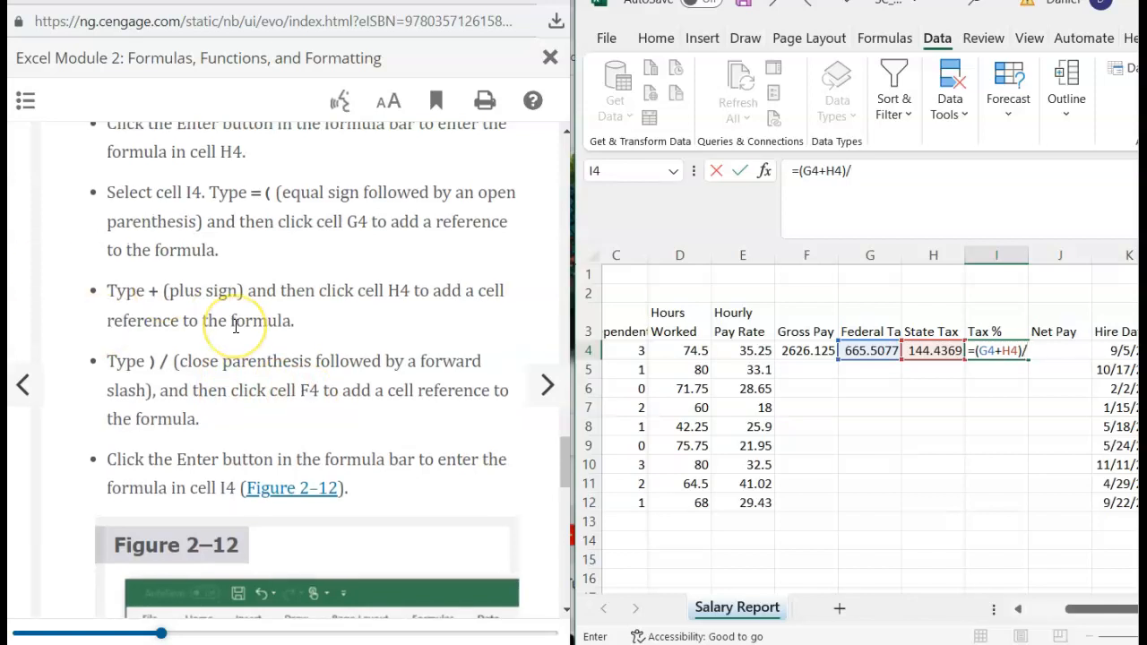
pyautogui.scroll(-2, 236, 328)
pyautogui.scroll(-3, 236, 327)
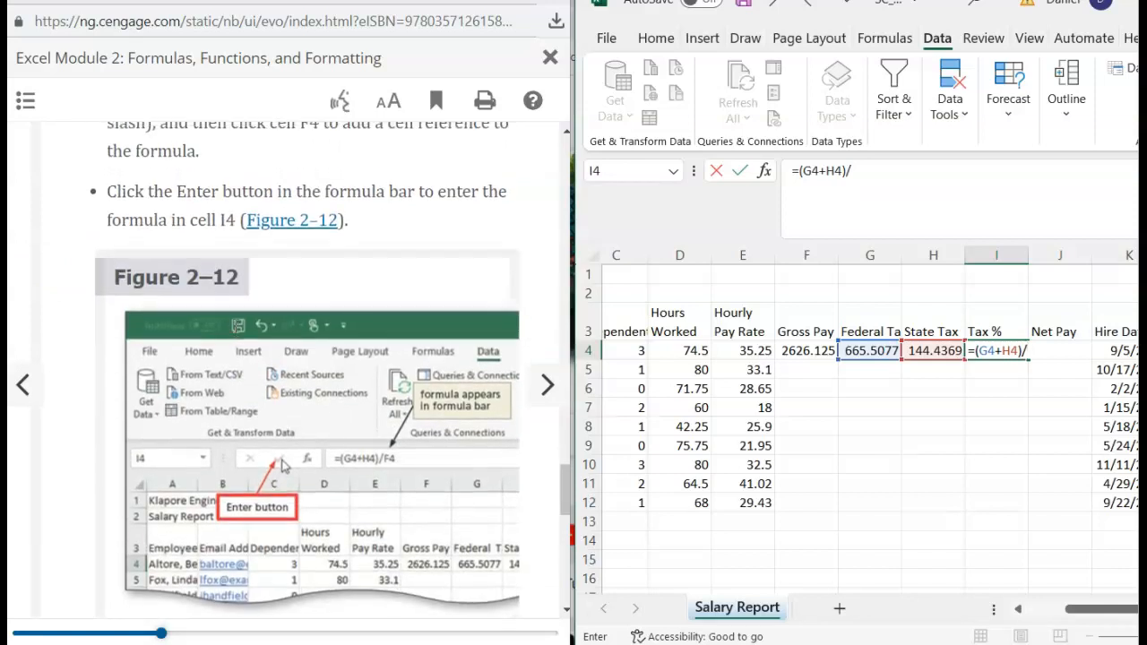
pyautogui.scroll(1, 235, 327)
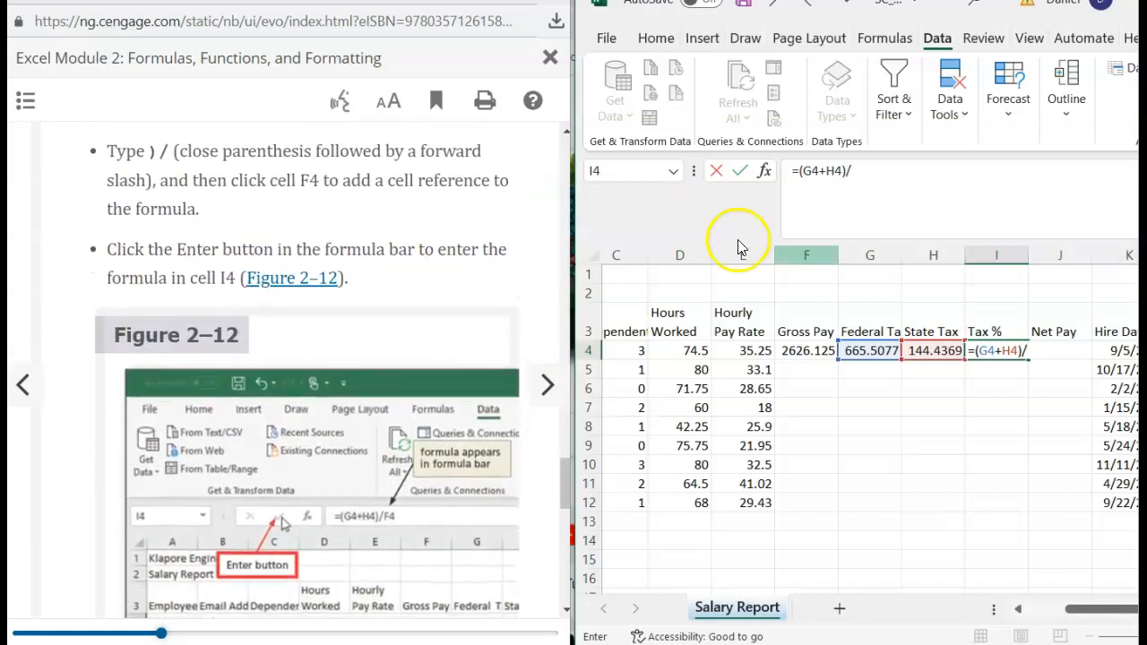
pyautogui.click(809, 350)
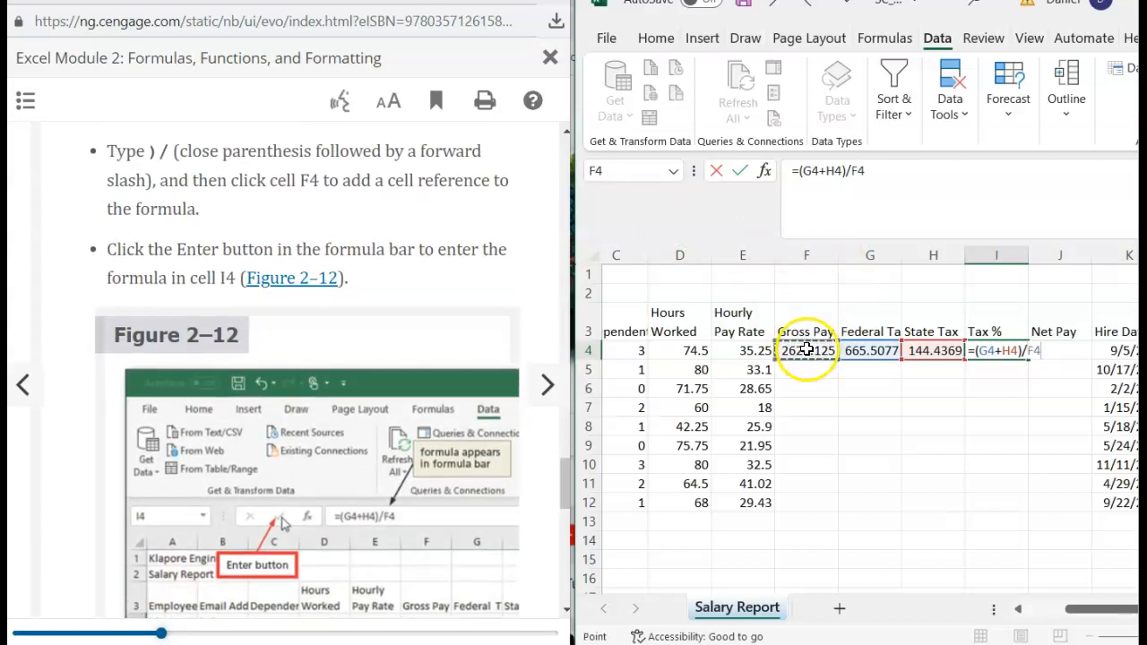
pyautogui.scroll(-1, 499, 294)
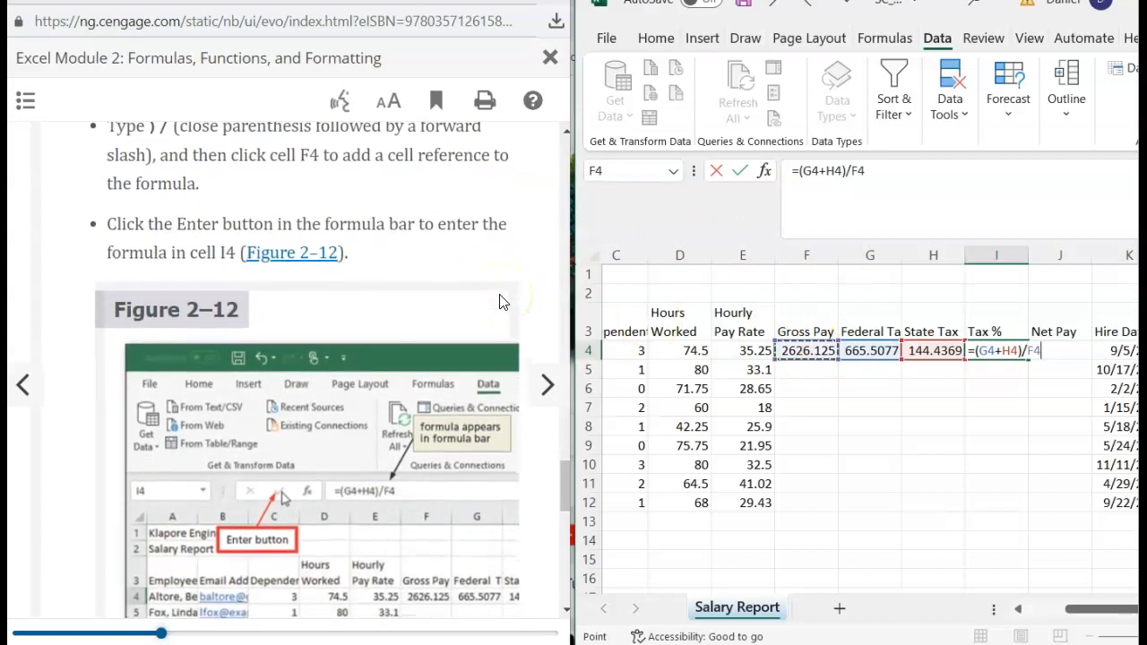
pyautogui.scroll(-1, 500, 294)
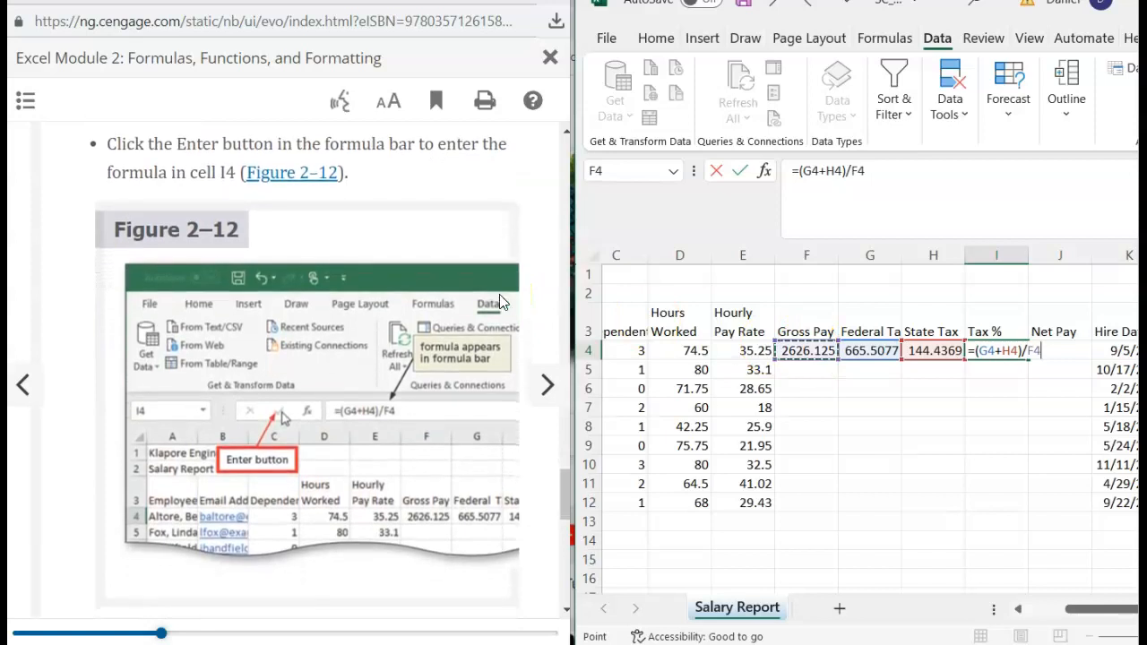
pyautogui.press('Return')
pyautogui.click(465, 295)
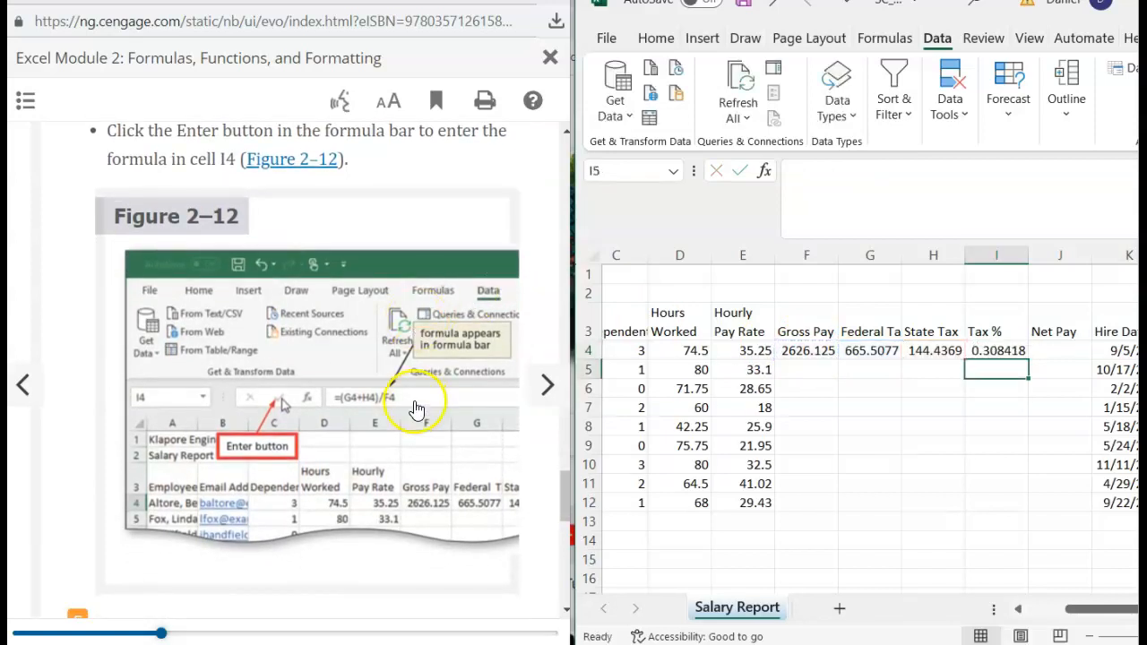
pyautogui.scroll(-3, 417, 410)
pyautogui.click(410, 280)
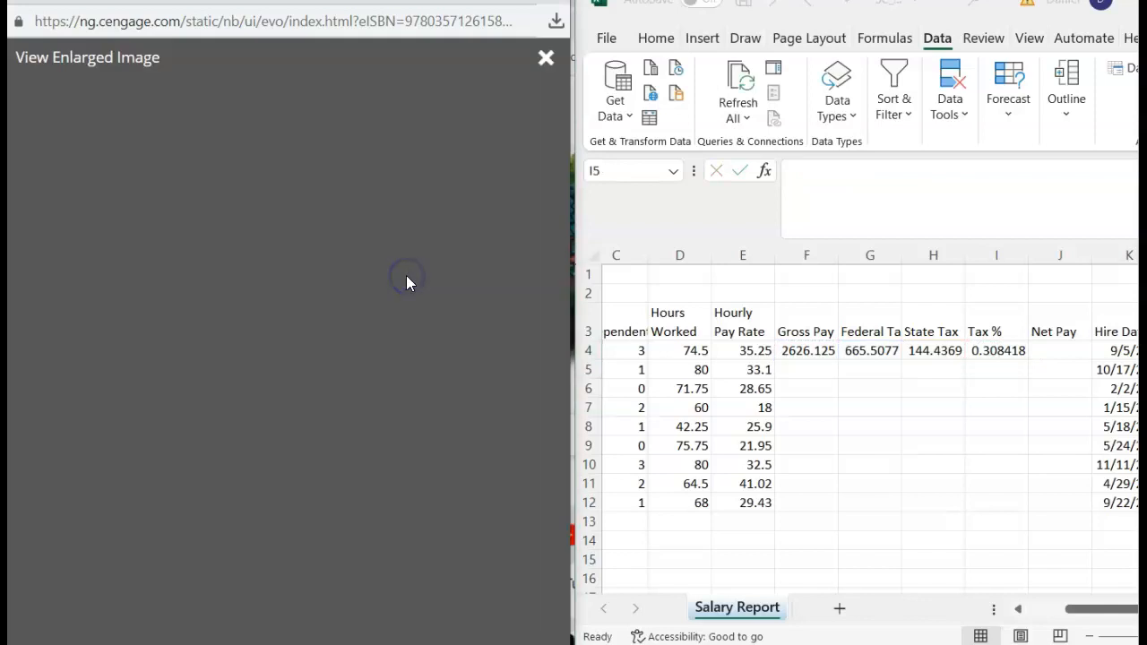
pyautogui.click(424, 373)
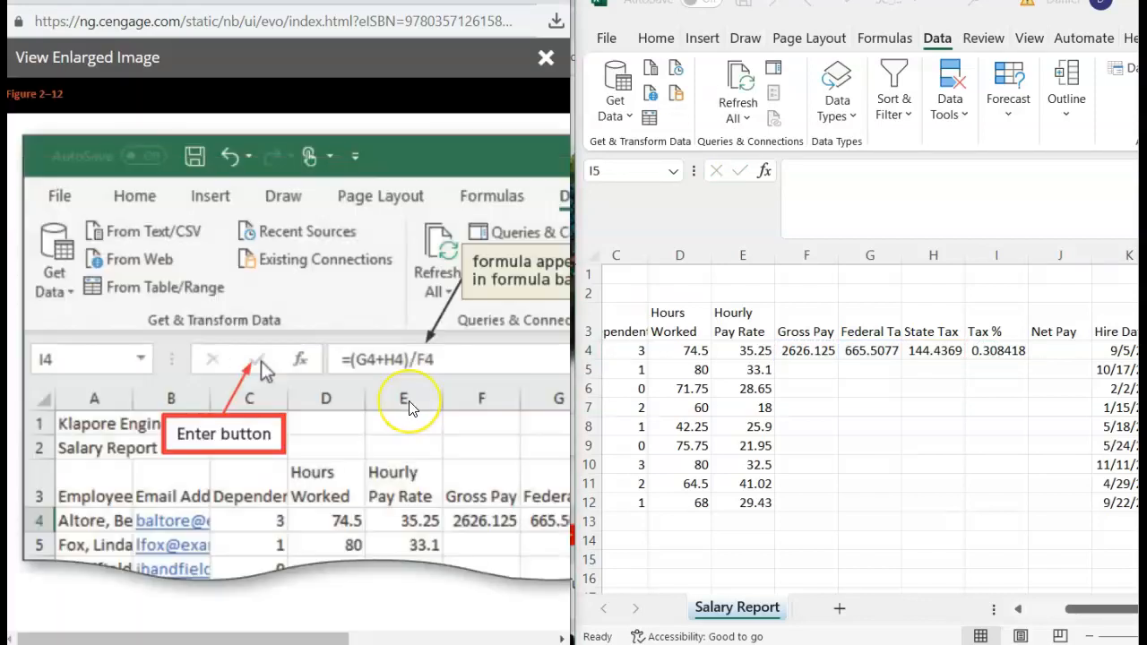
pyautogui.hscroll(5, 409, 403)
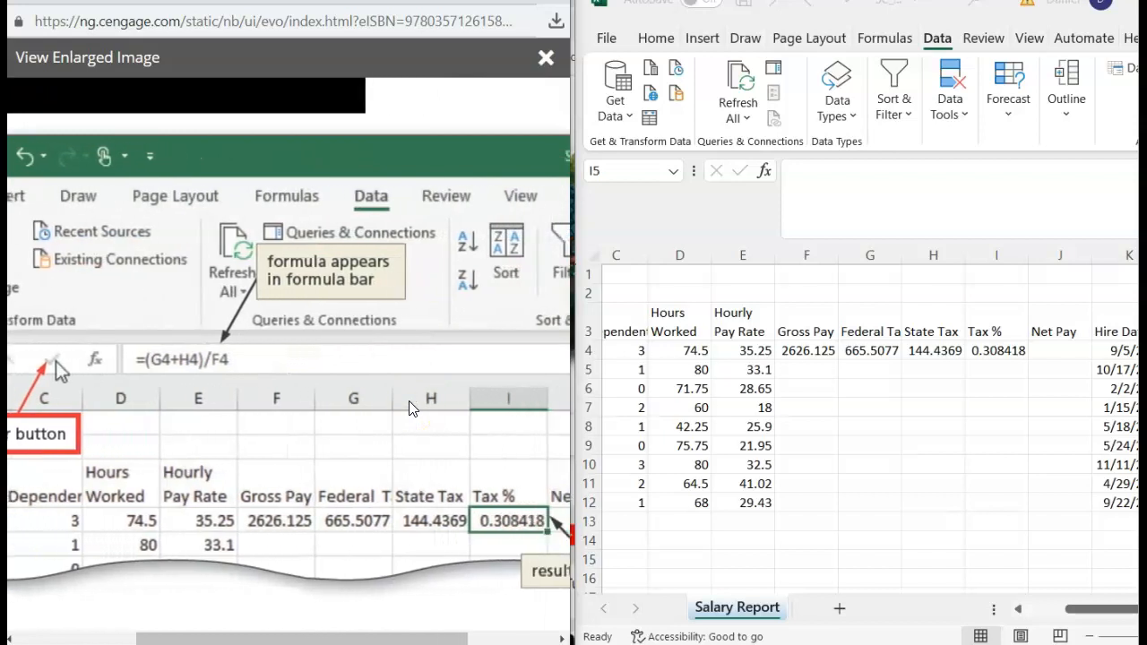
pyautogui.hscroll(-7, 408, 401)
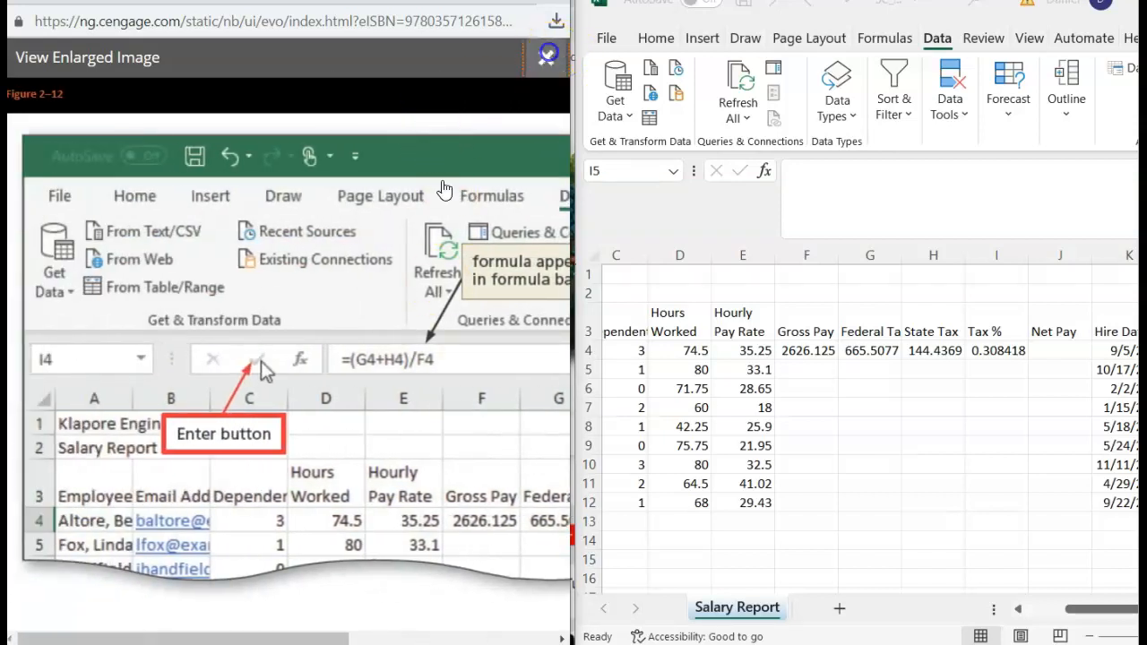
pyautogui.click(546, 57)
pyautogui.scroll(-3, 286, 466)
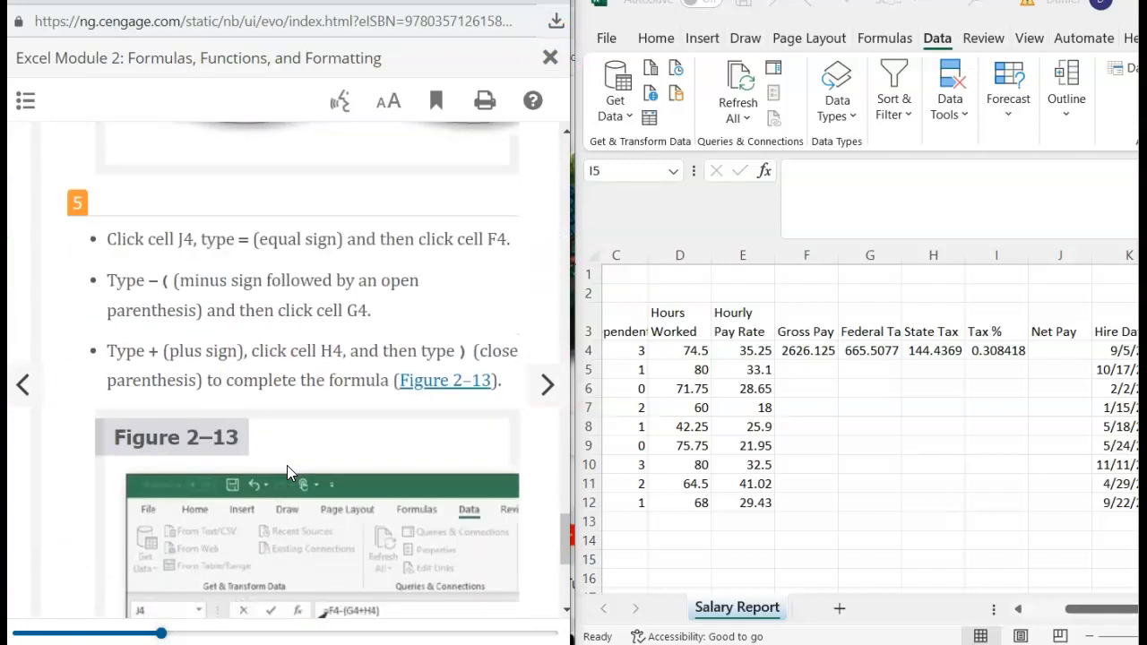
pyautogui.click(1054, 349)
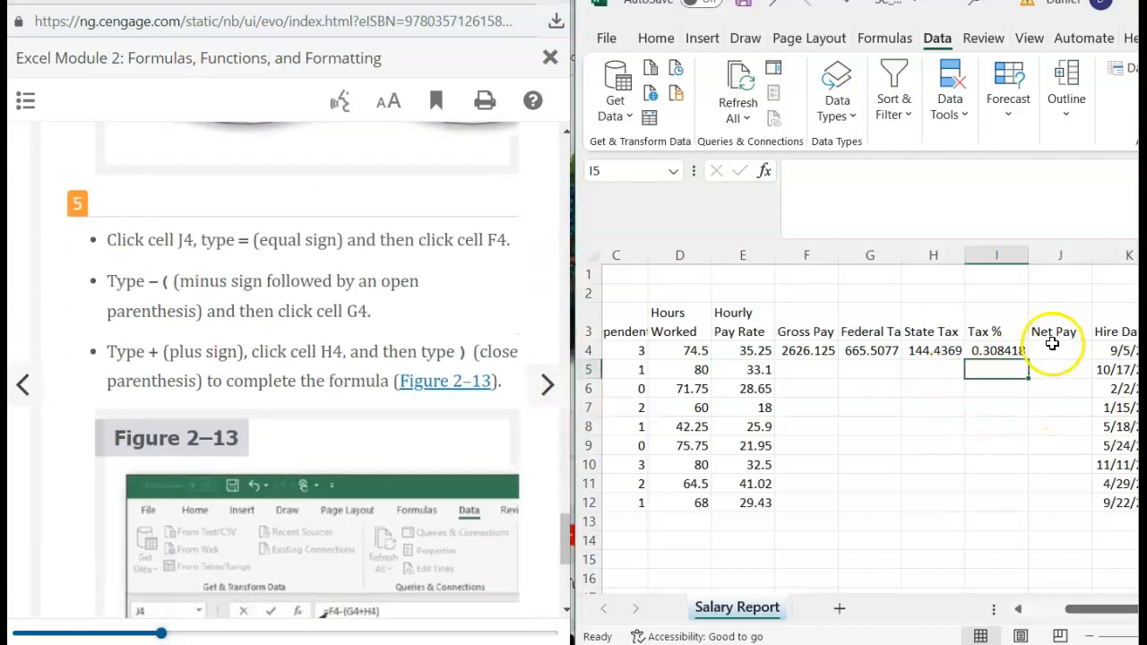
# - Enter =F4-(G4+H4) in J4 so Net Pay shows 1816.18, then enlarge Figure 2–13 to compare
pyautogui.click(1045, 358)
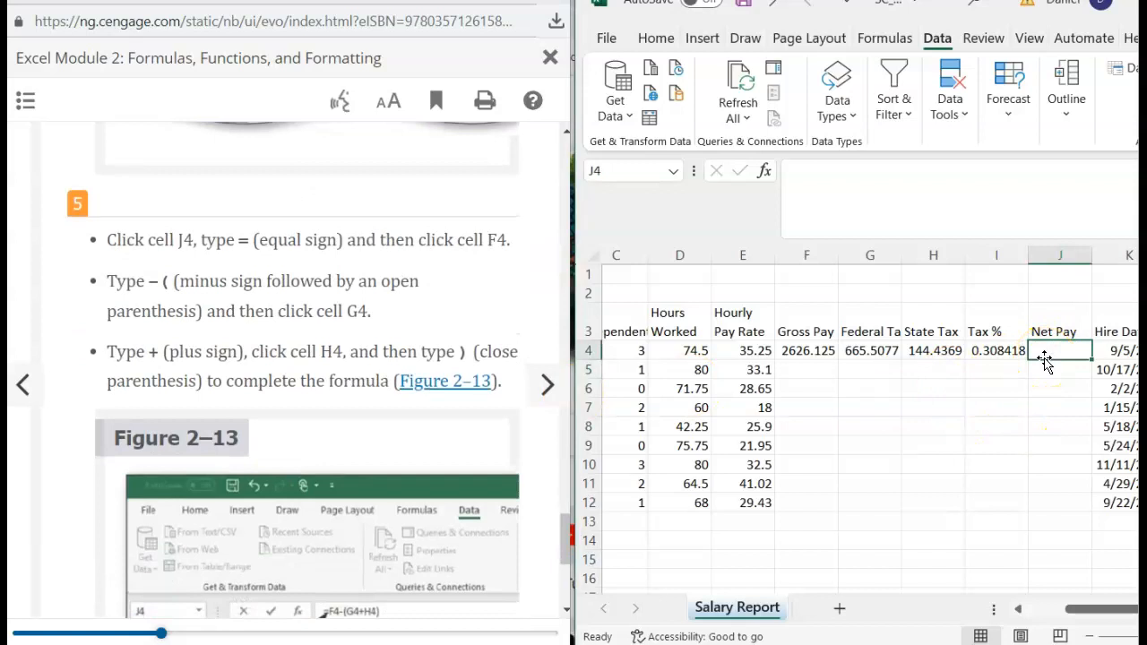
pyautogui.write('=')
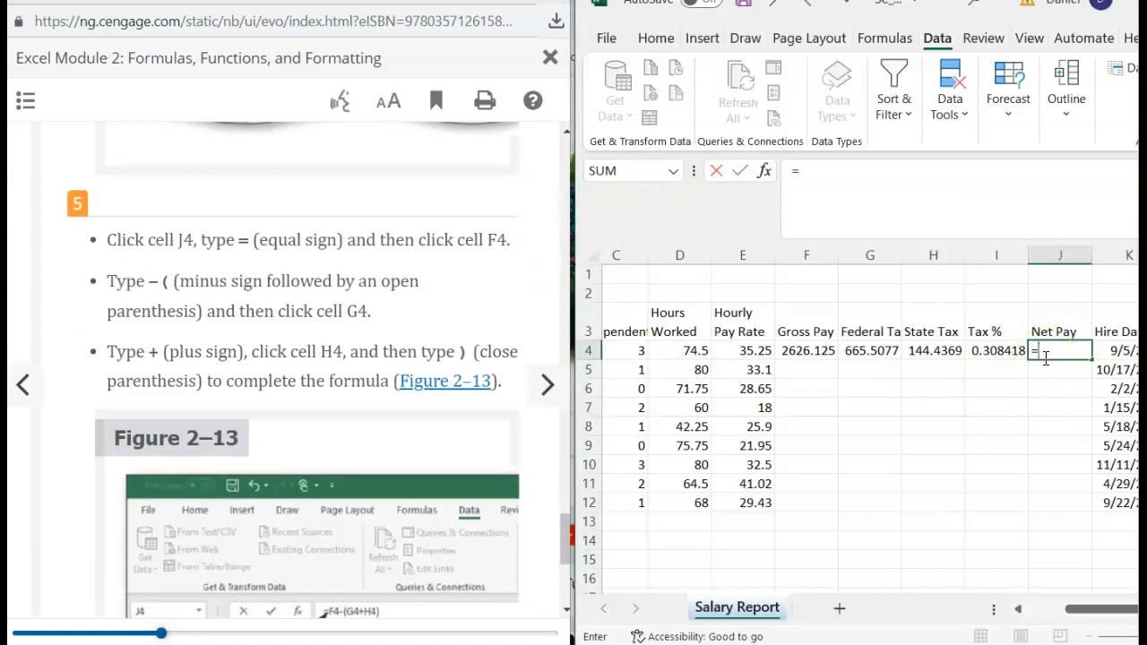
pyautogui.click(823, 352)
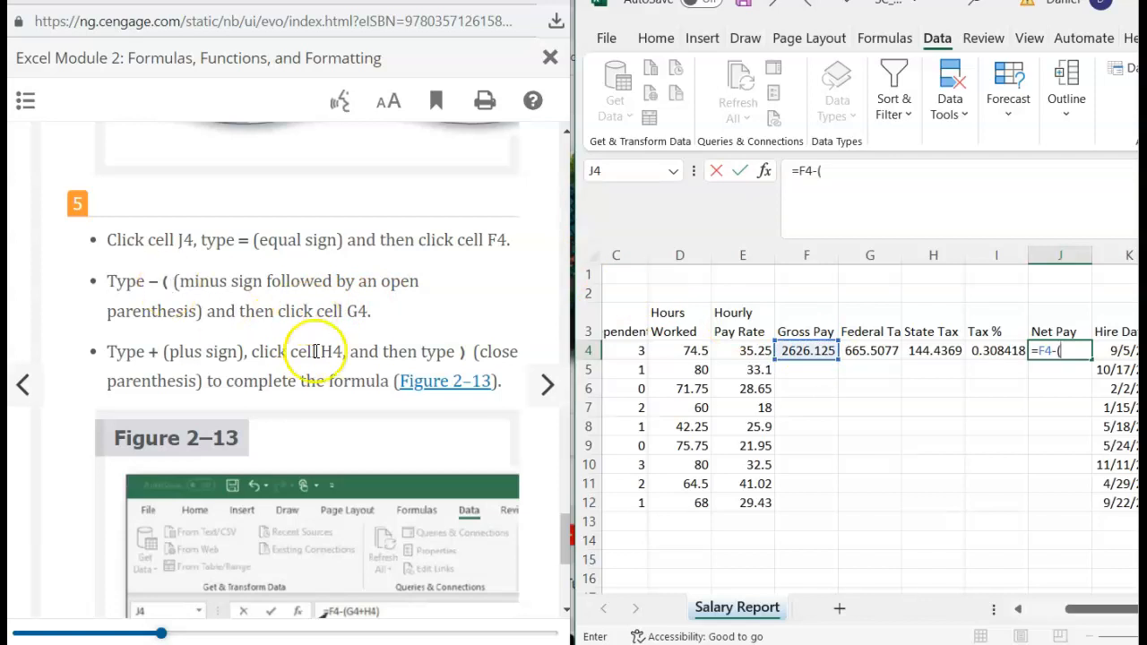
pyautogui.click(857, 350)
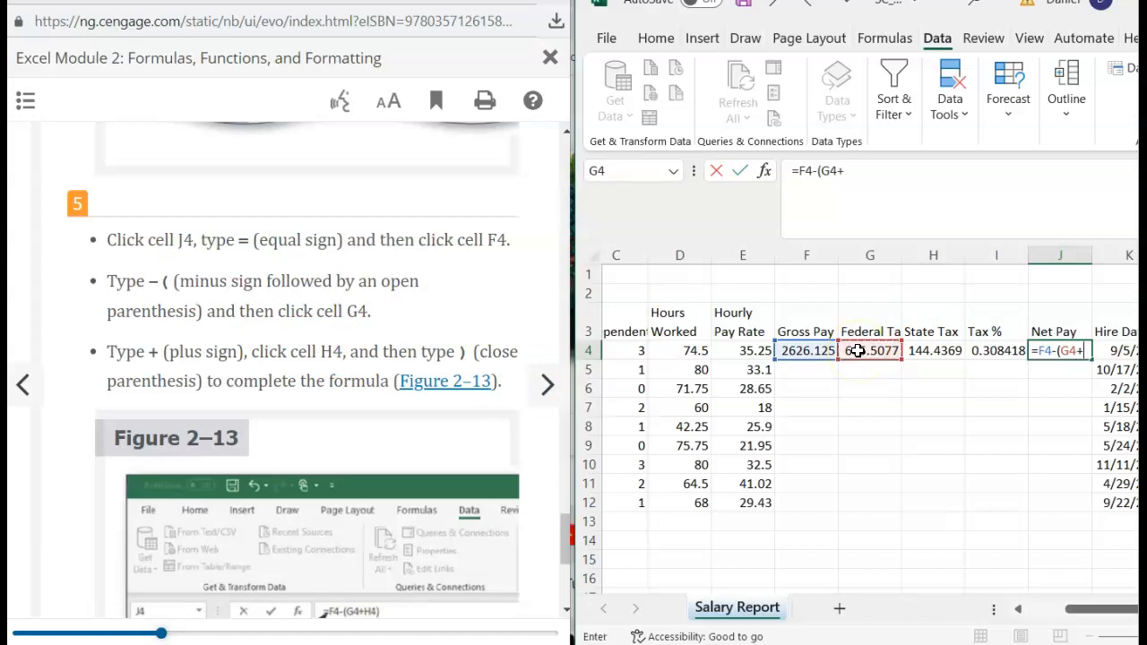
pyautogui.write('+')
pyautogui.click(943, 353)
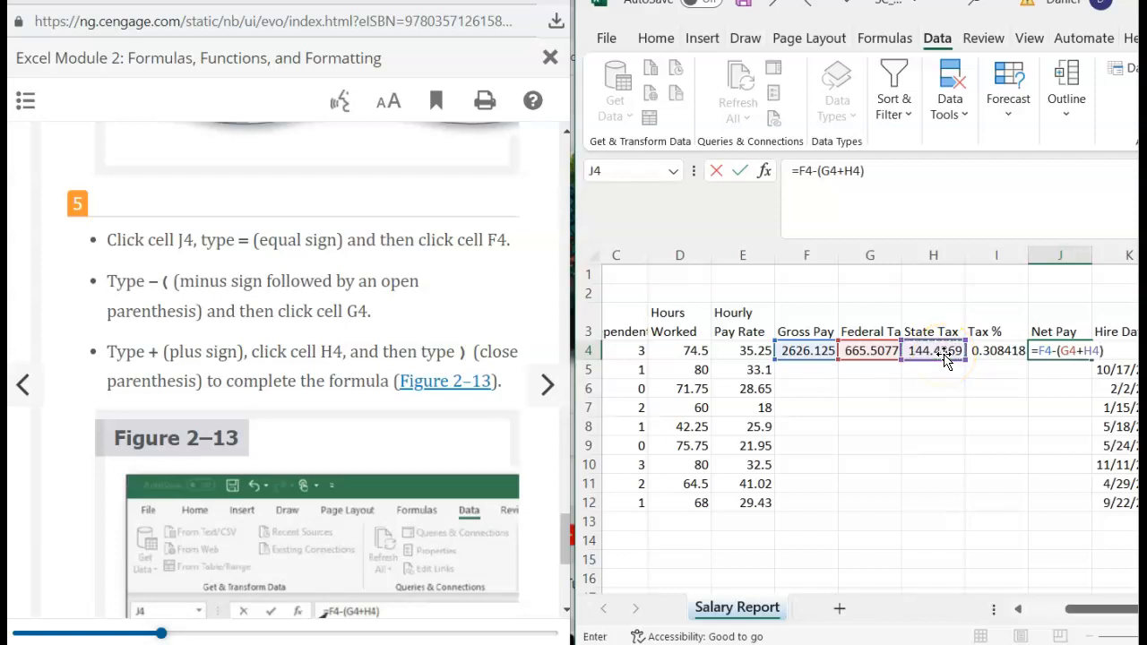
pyautogui.scroll(-4, 446, 399)
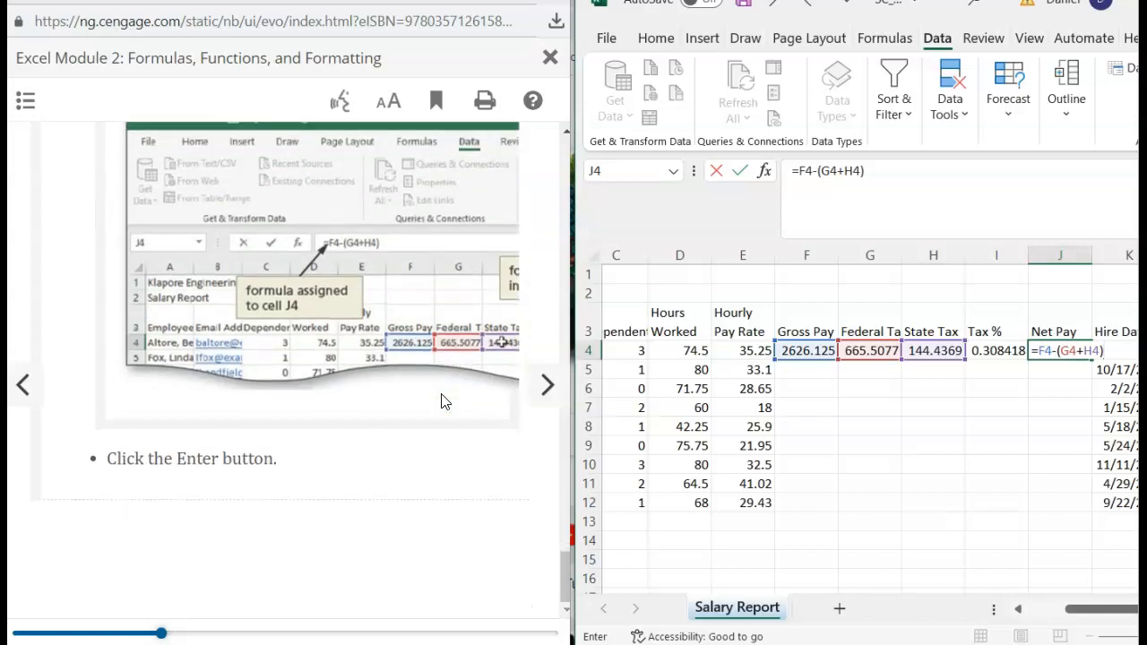
pyautogui.press('Return')
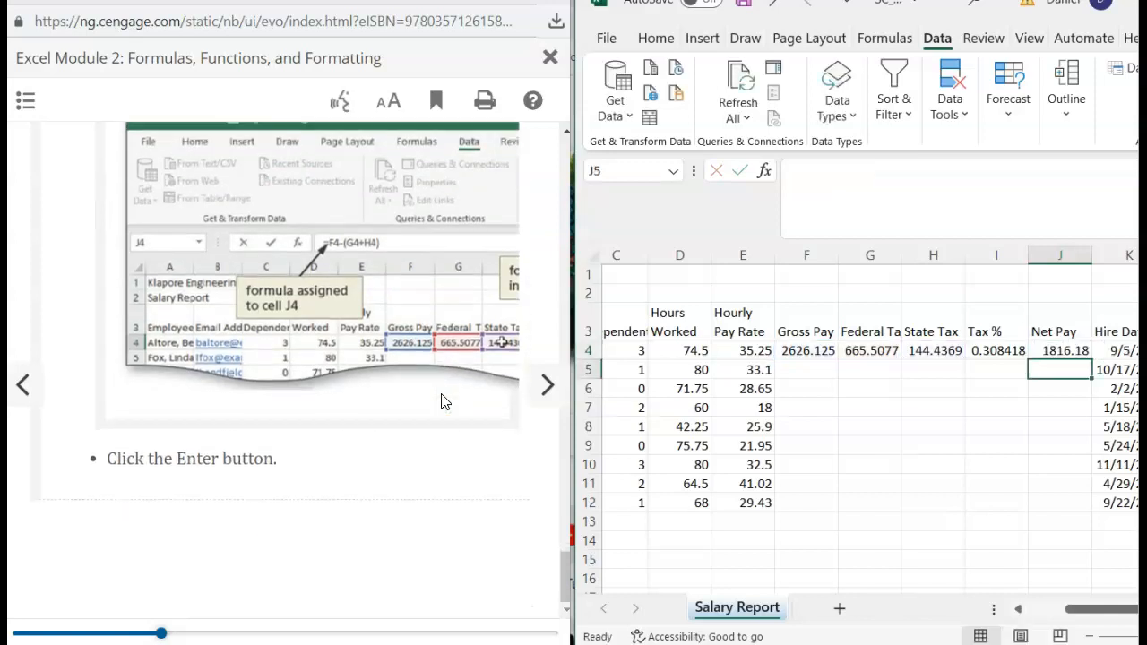
pyautogui.click(300, 295)
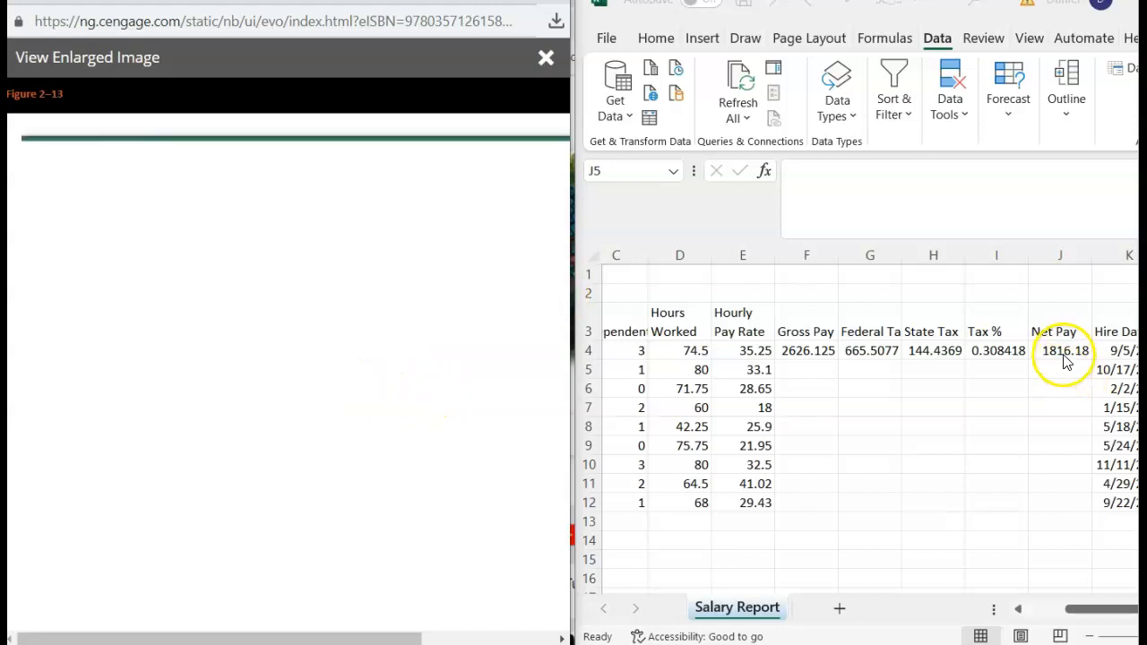
pyautogui.hscroll(5, 401, 392)
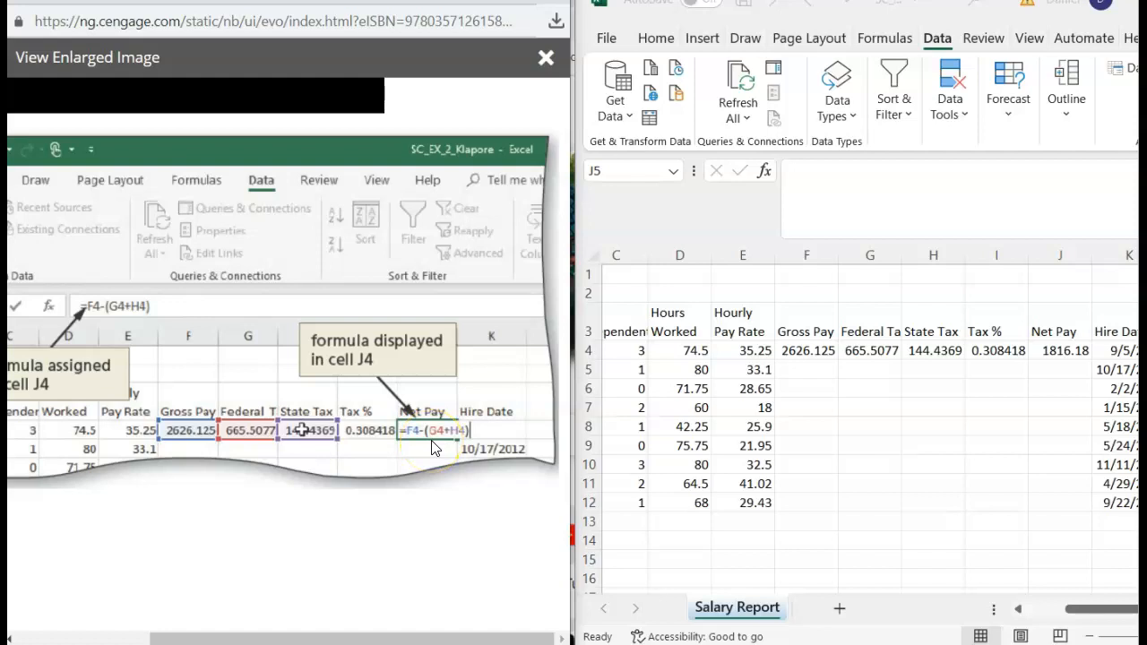
pyautogui.hscroll(-5, 188, 327)
pyautogui.hscroll(5, 188, 328)
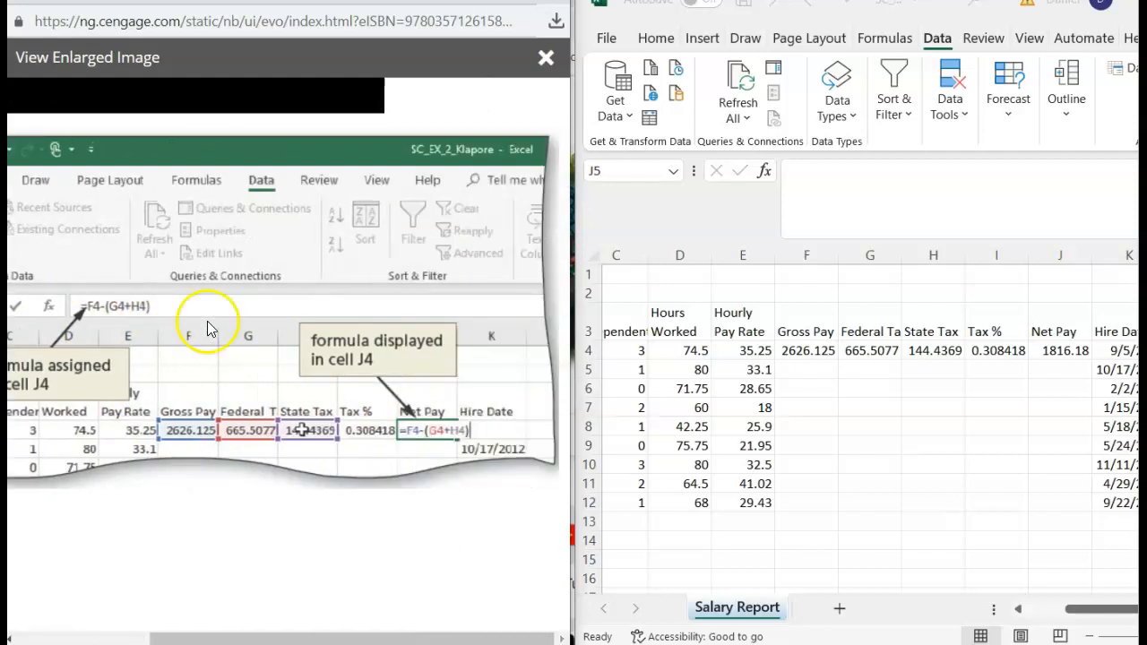